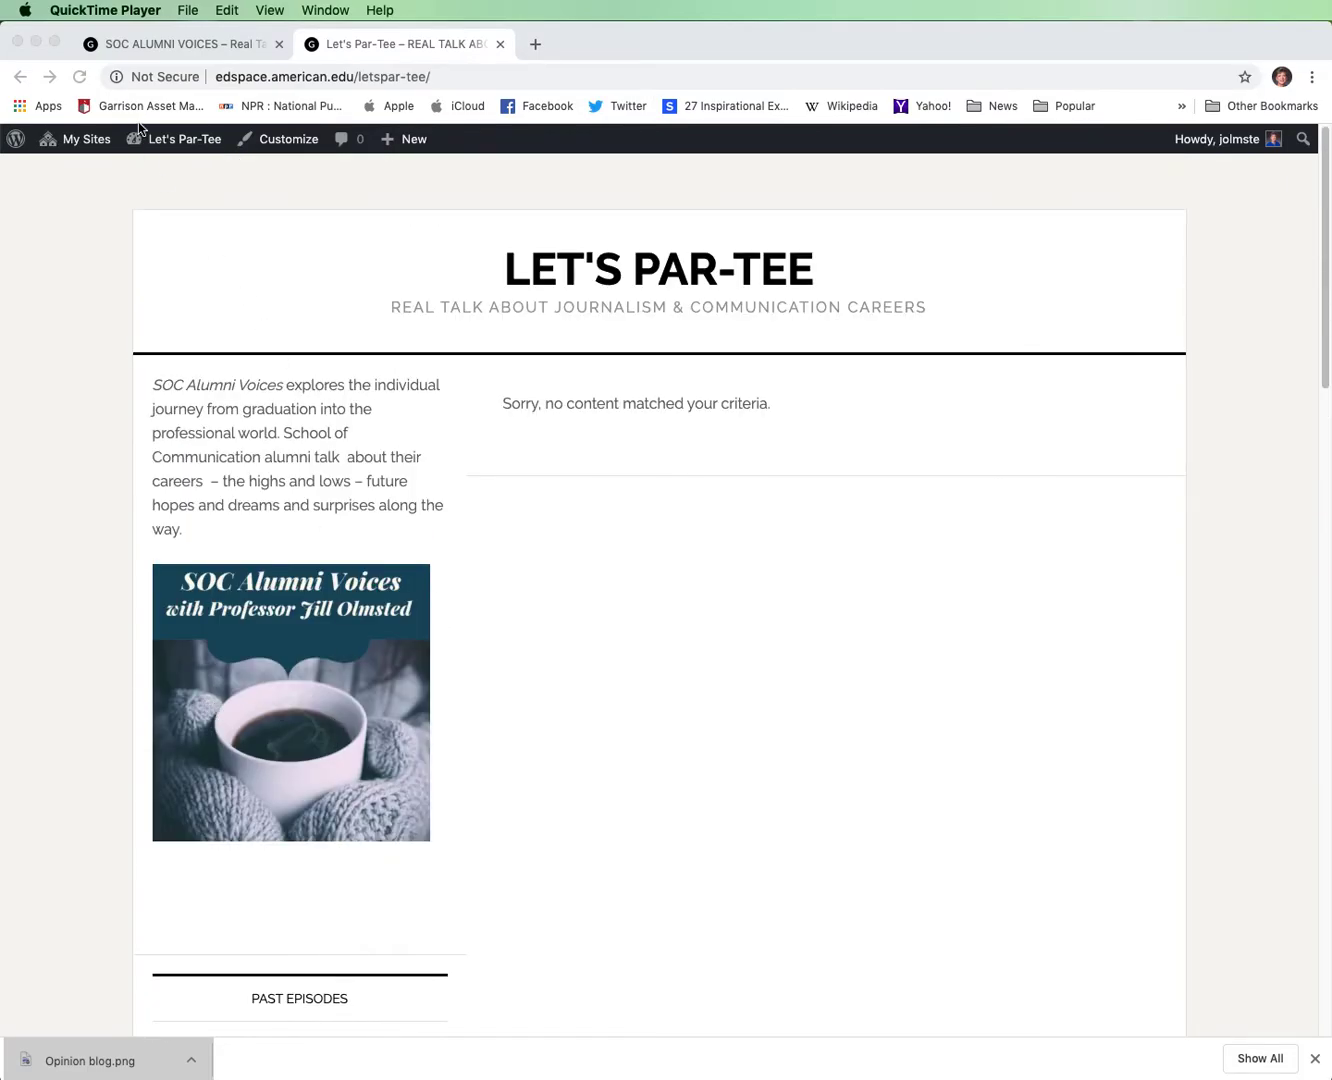
Open the dashboard of the Let's Par-Tee site and look over the Posts and Pages options.
left_click(192, 146)
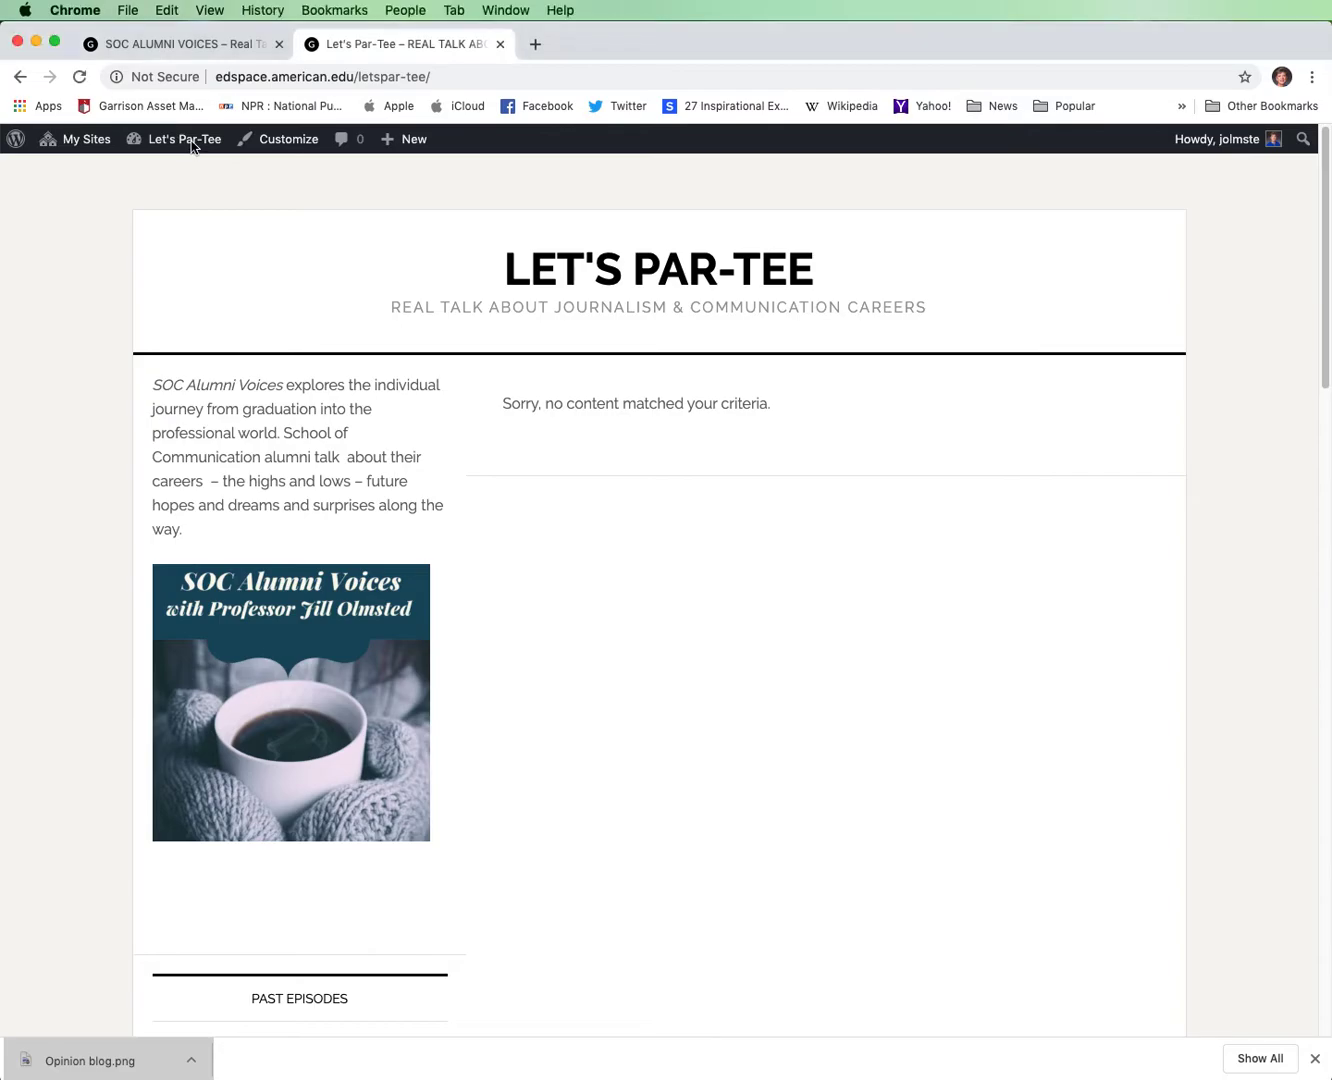
mouse_move(196, 149)
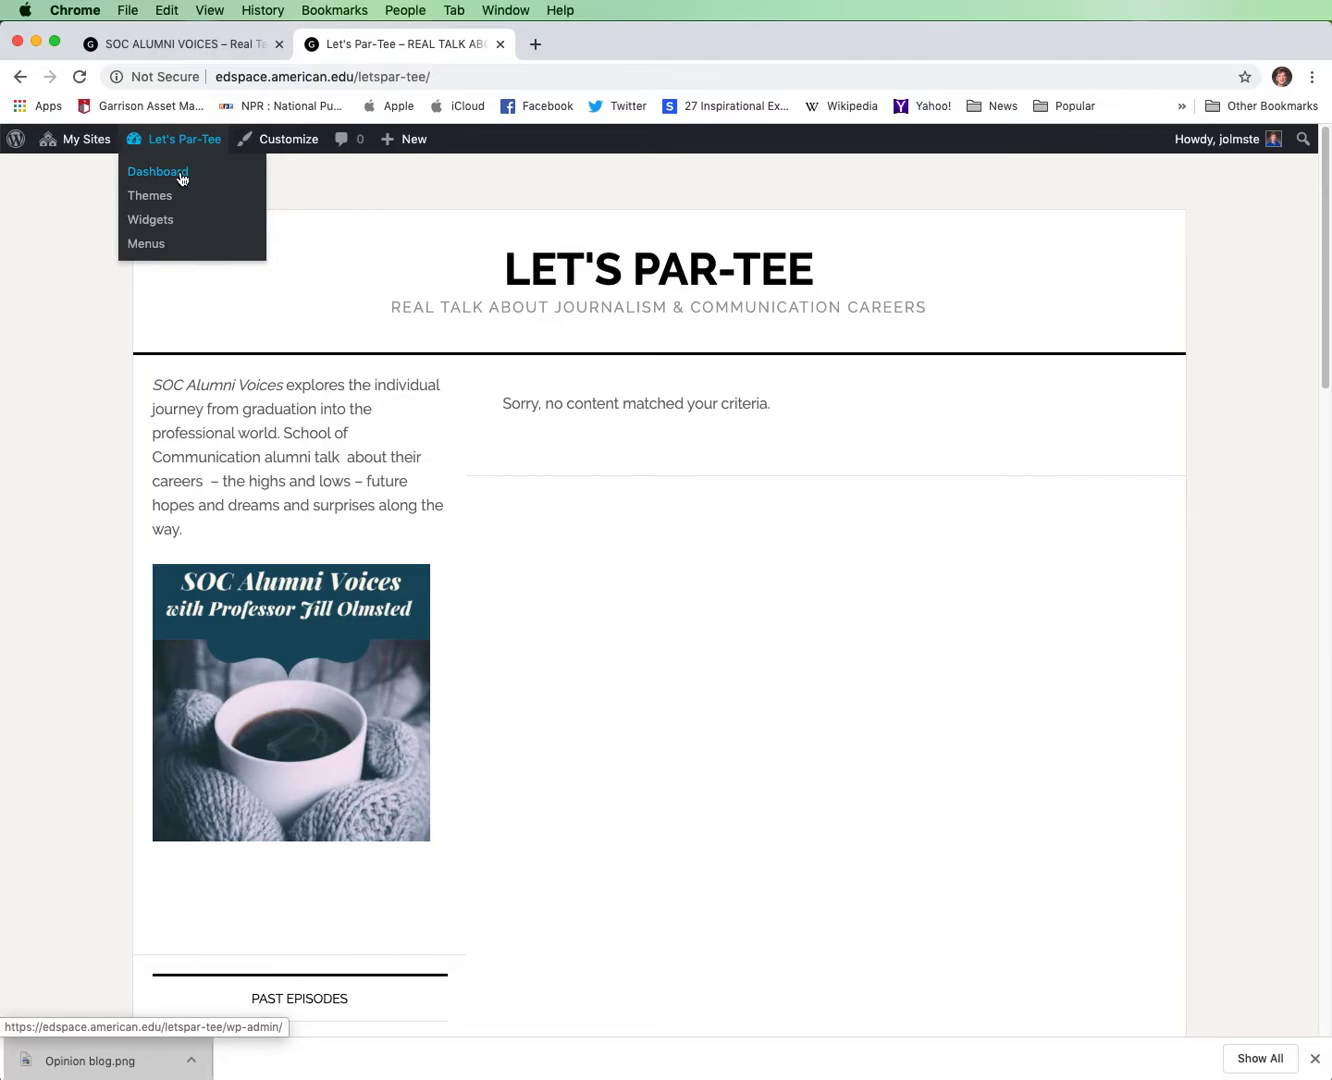
left_click(181, 176)
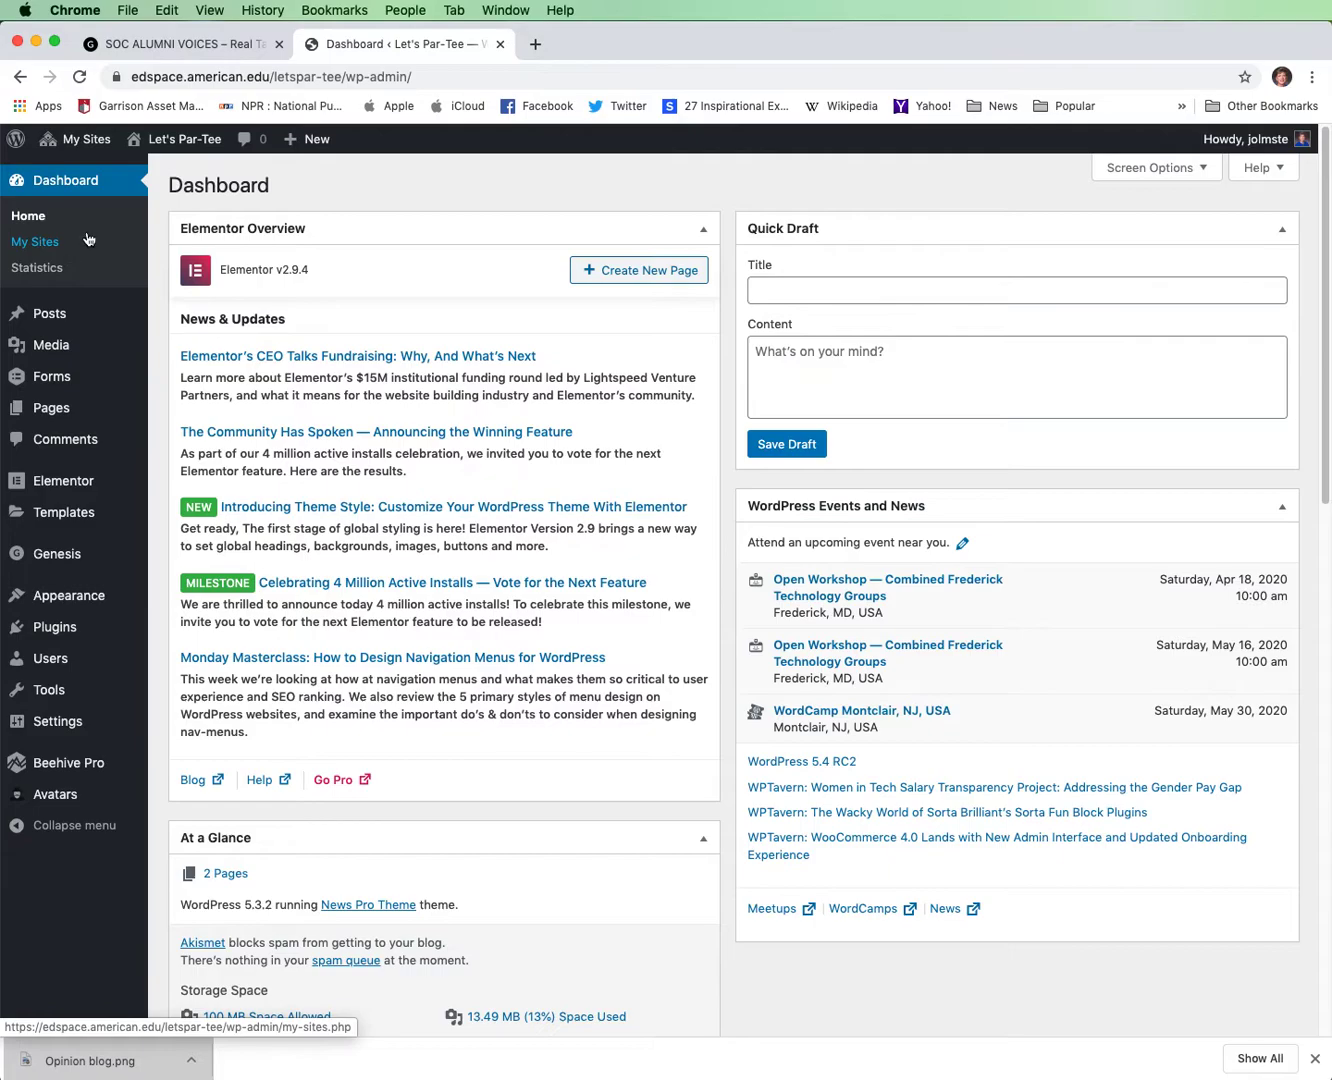
mouse_move(61, 317)
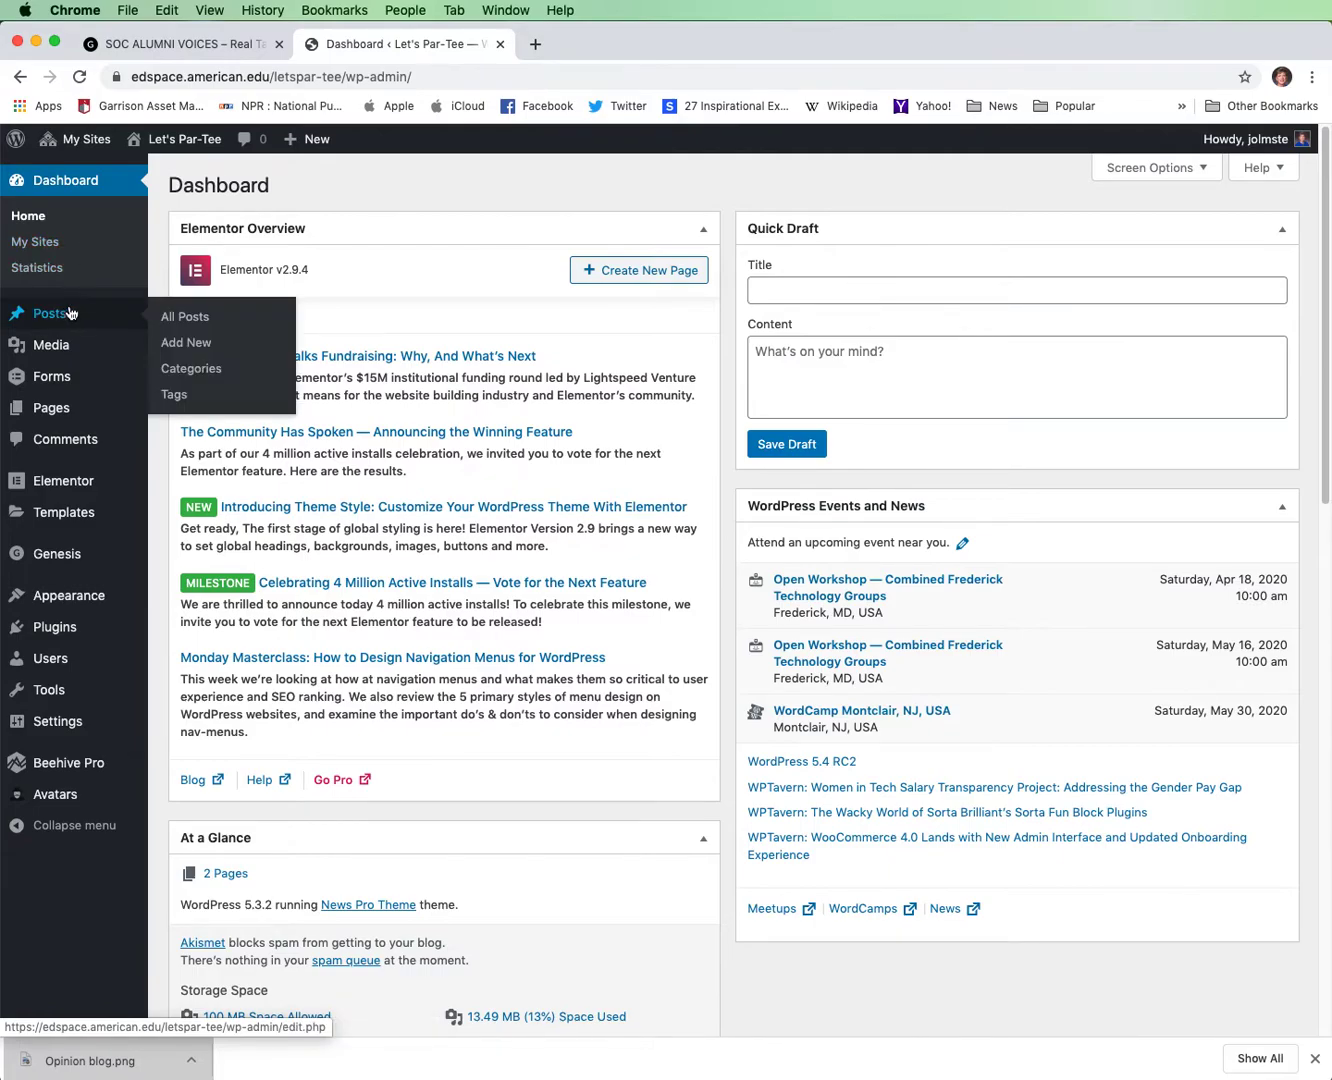
mouse_move(60, 417)
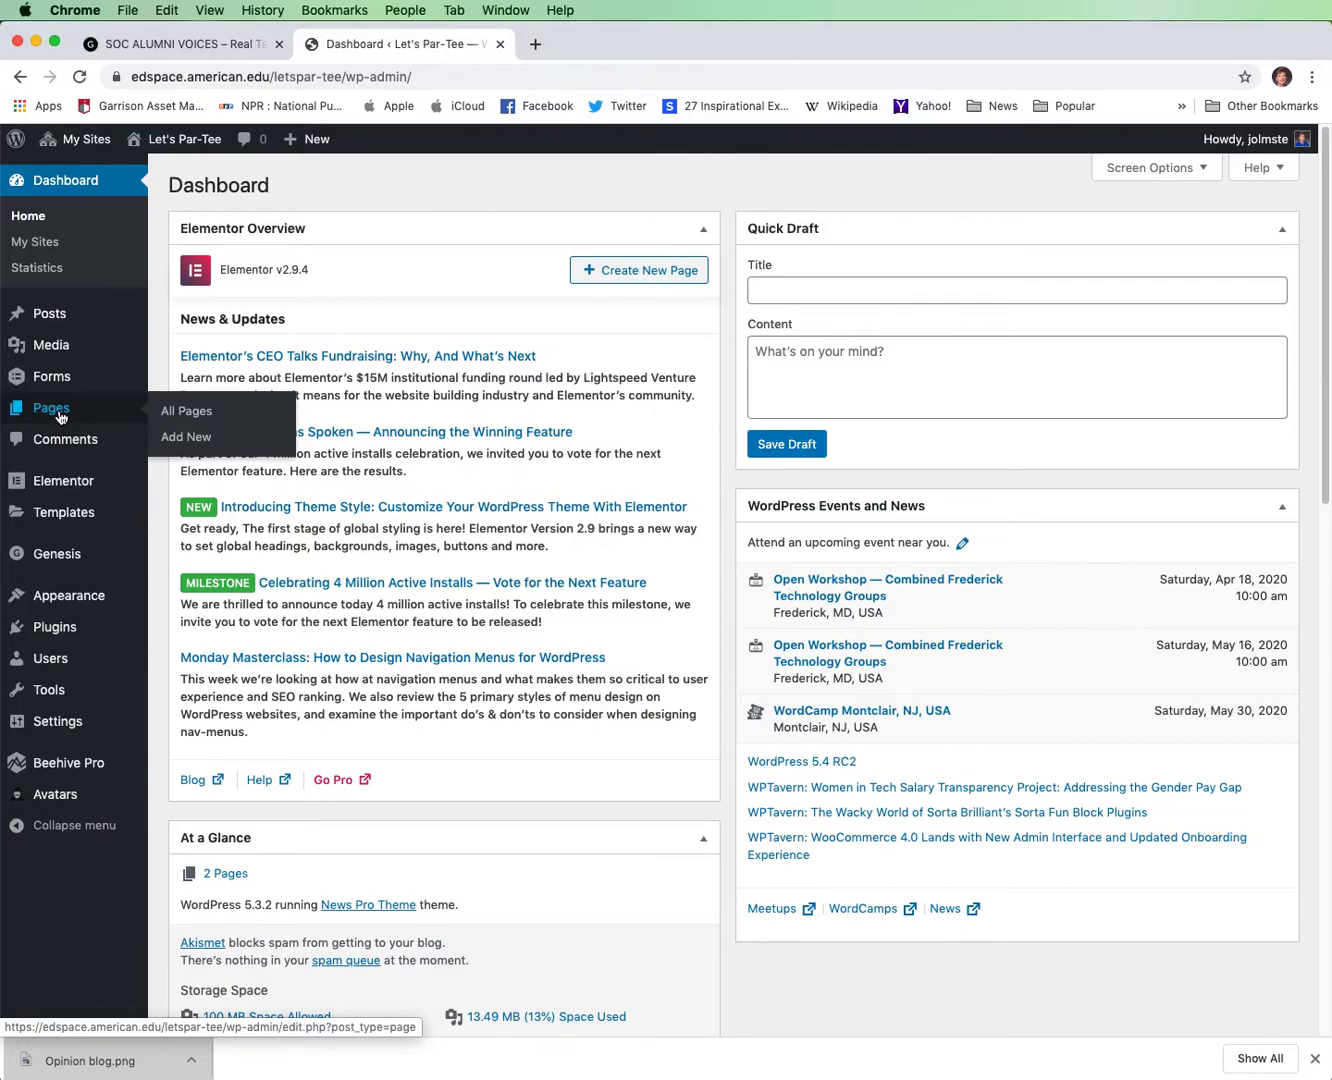
Upload the golfer photo from the computer to the site's media library.
left_click(67, 346)
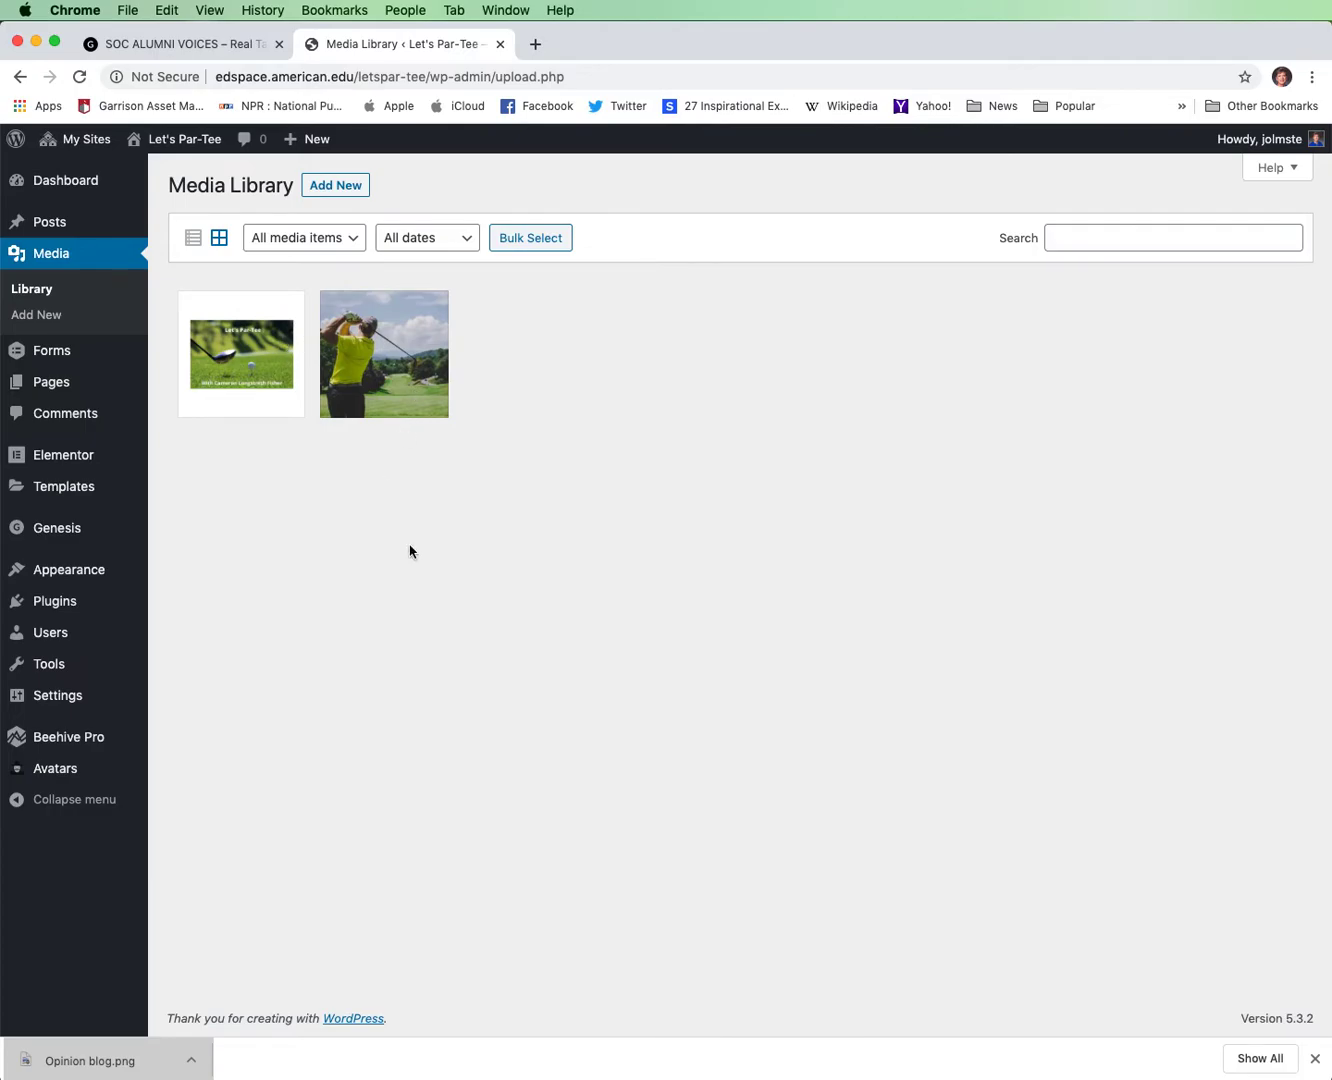
left_click(338, 187)
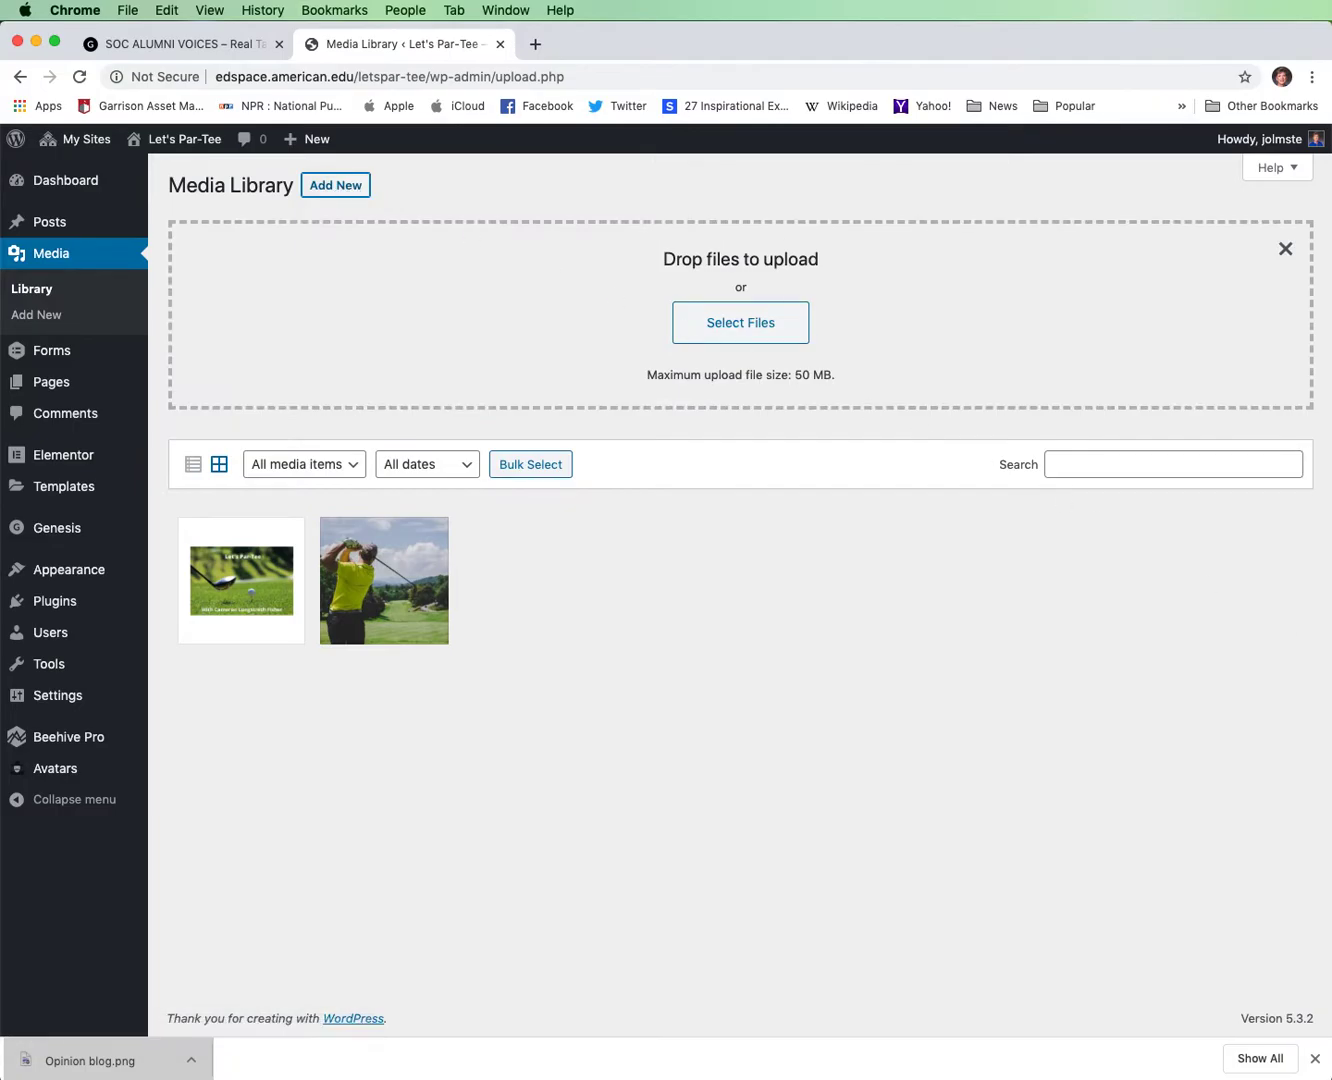
left_click_drag(1331, 500, 704, 357)
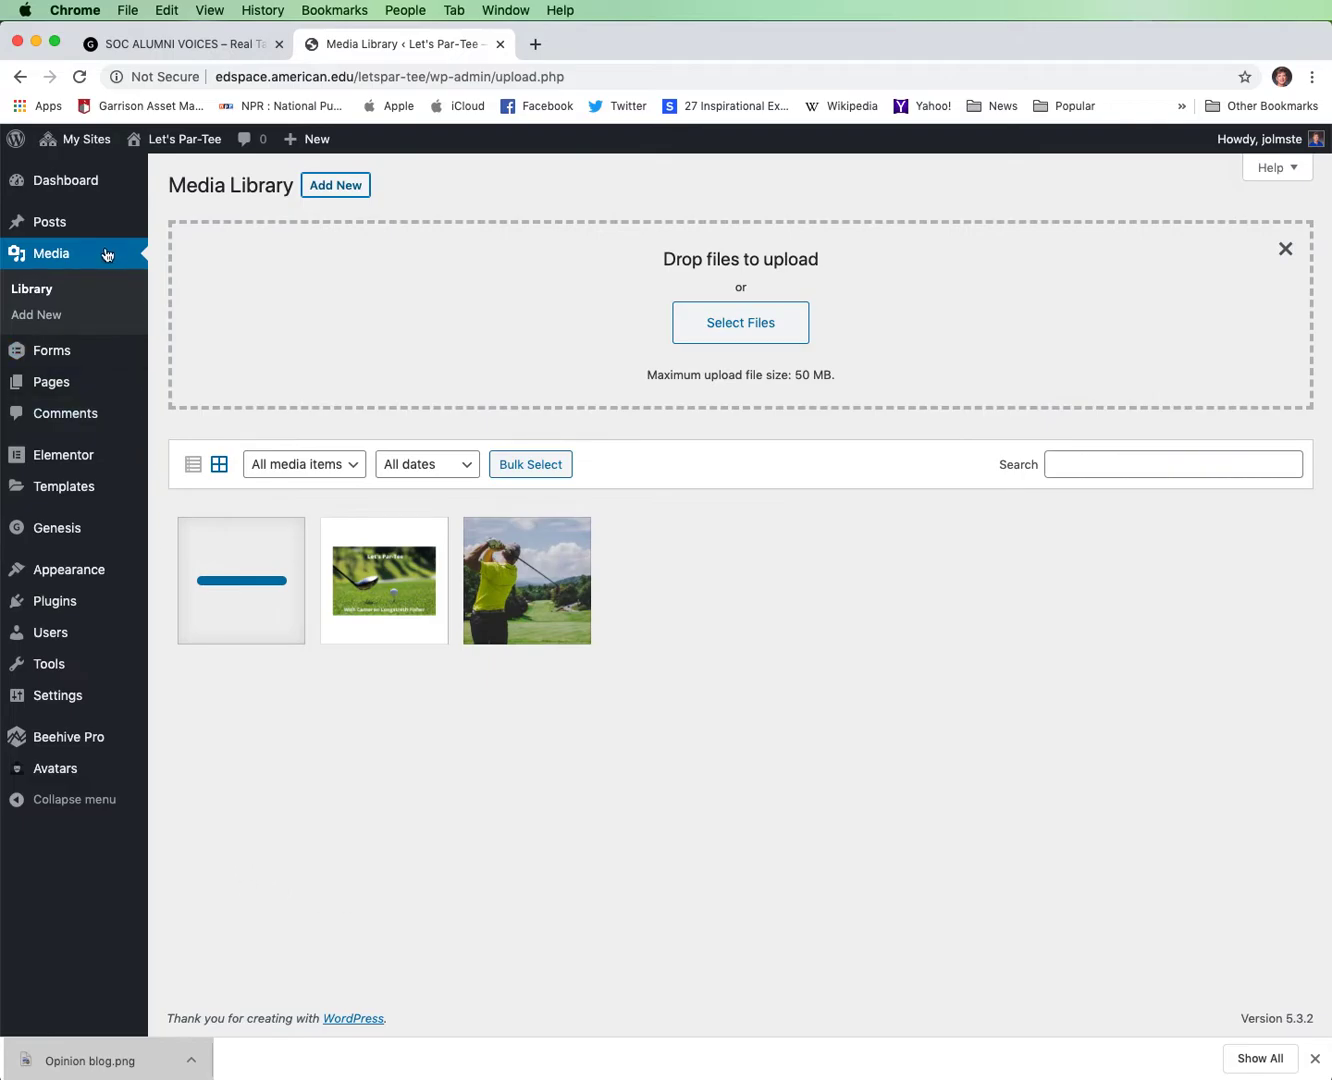
Return to the live Let's Par-Tee site and start customizing its theme.
mouse_move(96, 223)
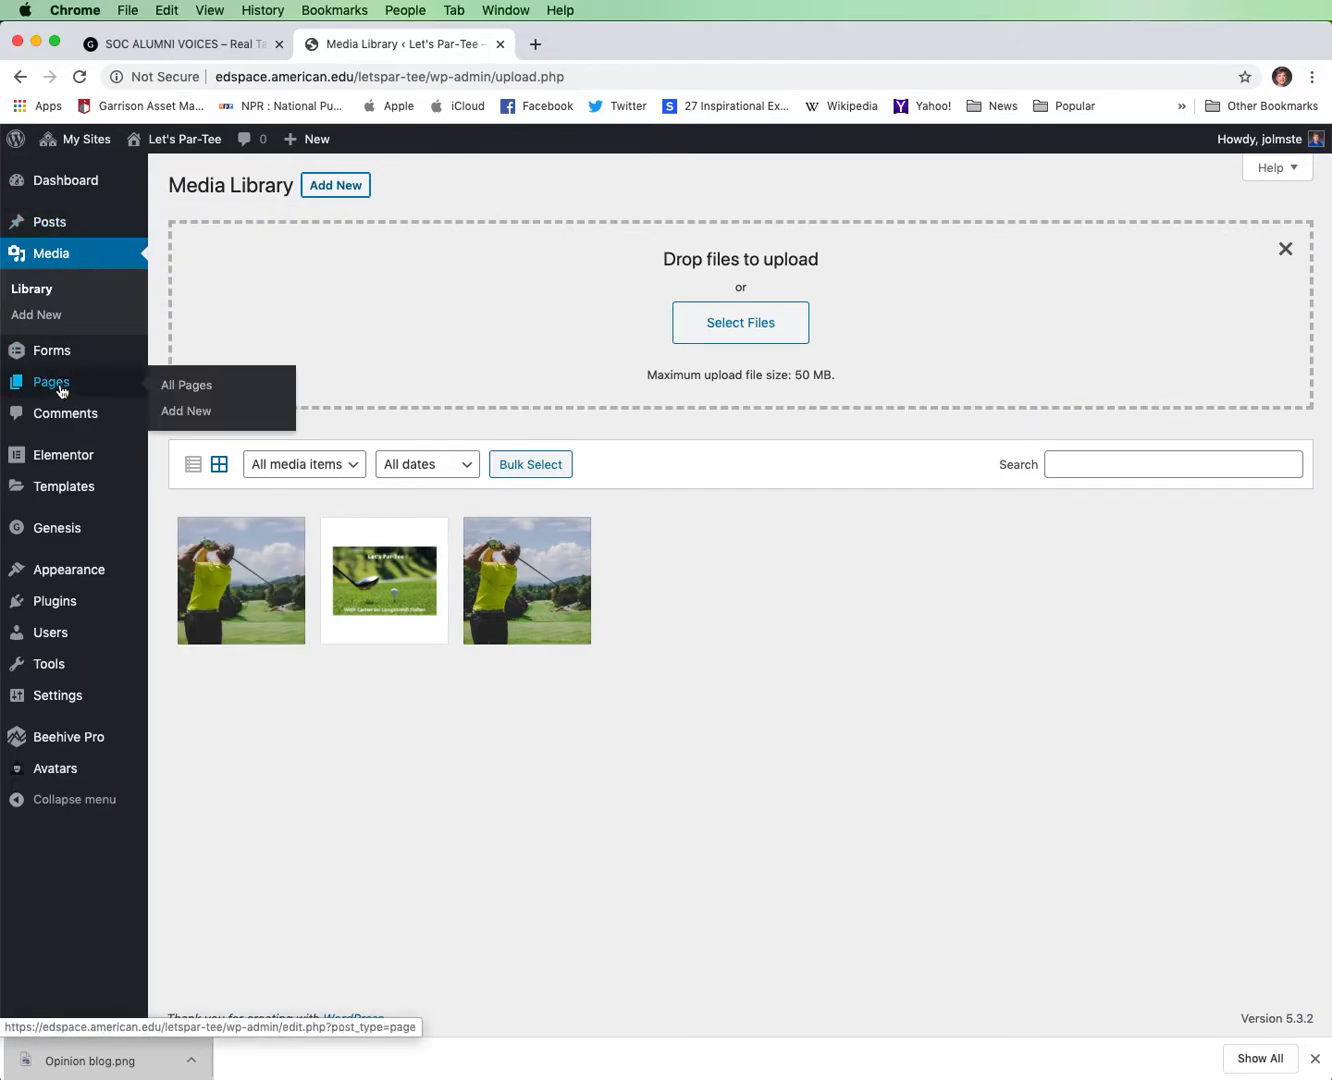
mouse_move(87, 580)
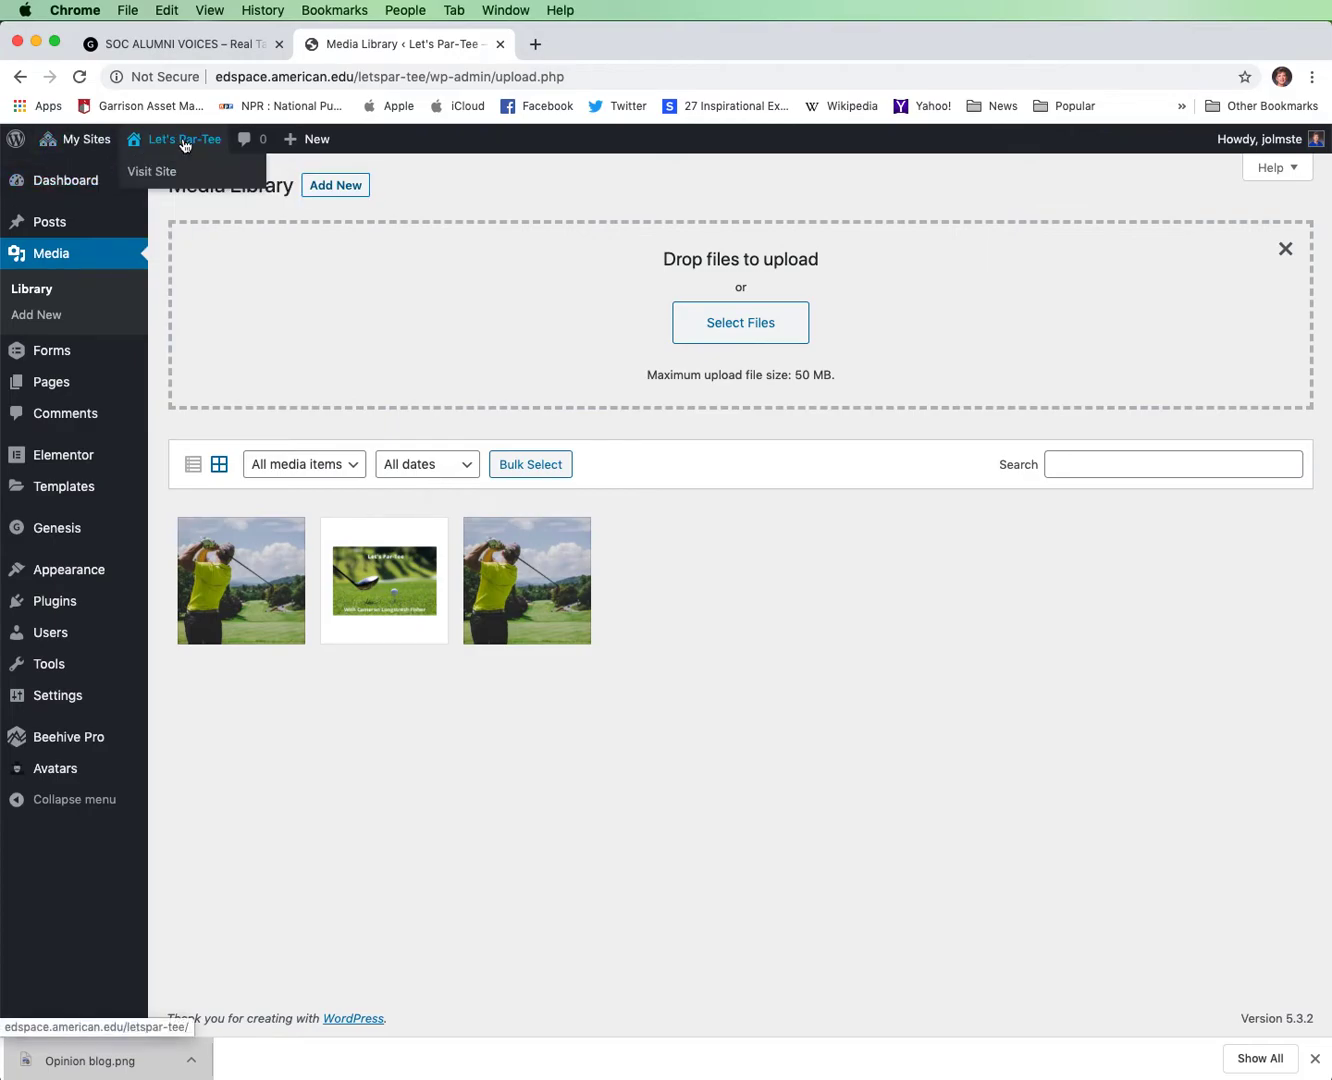
left_click(174, 169)
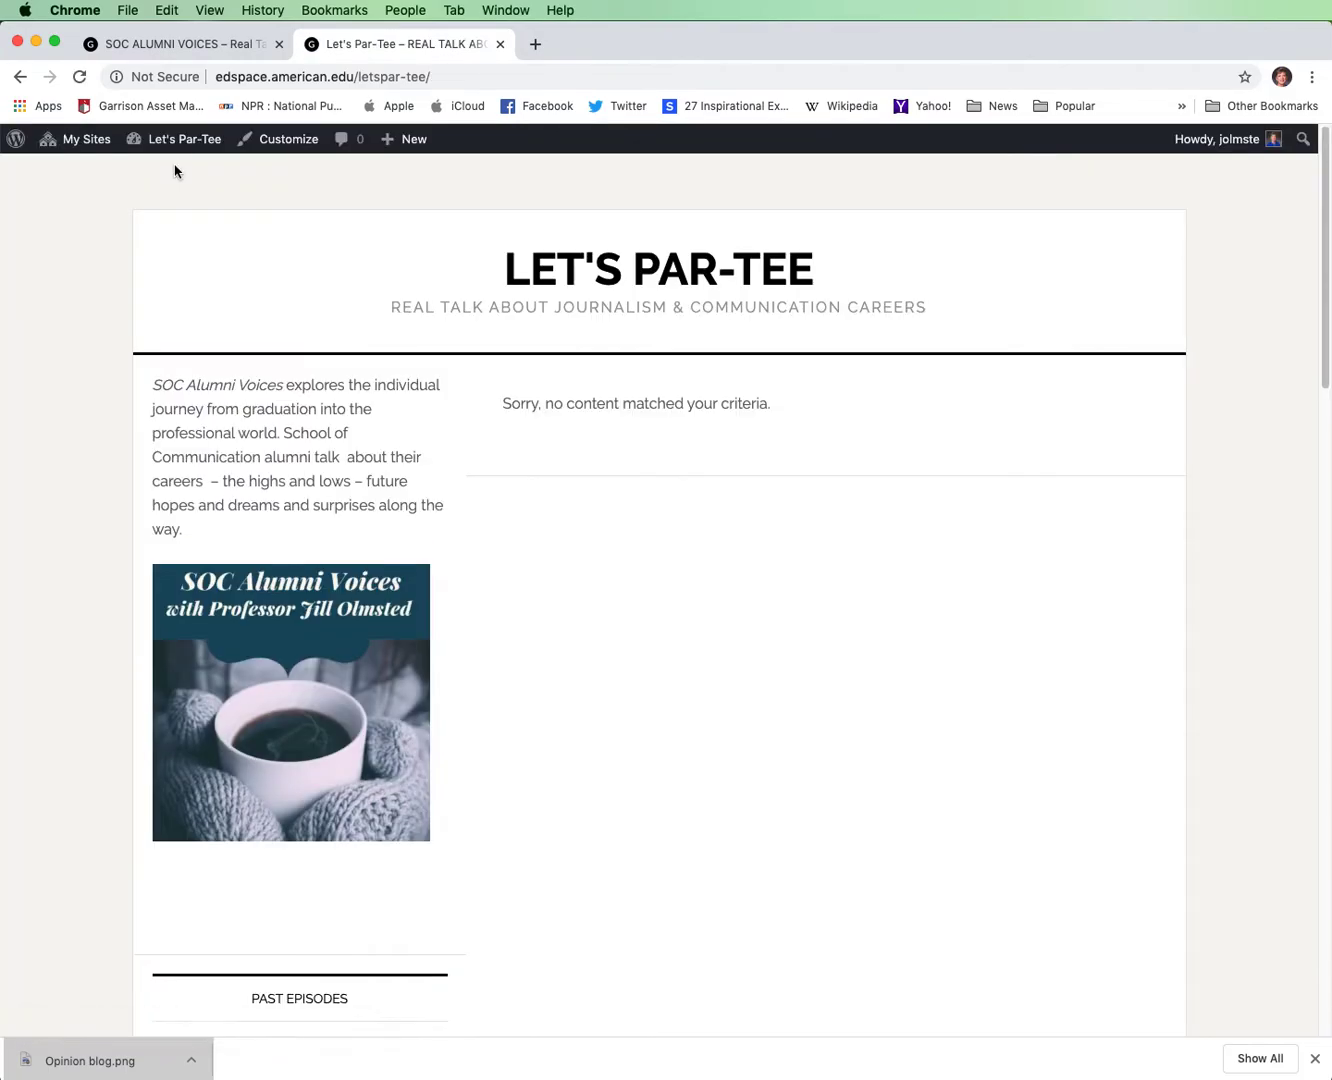
left_click(291, 143)
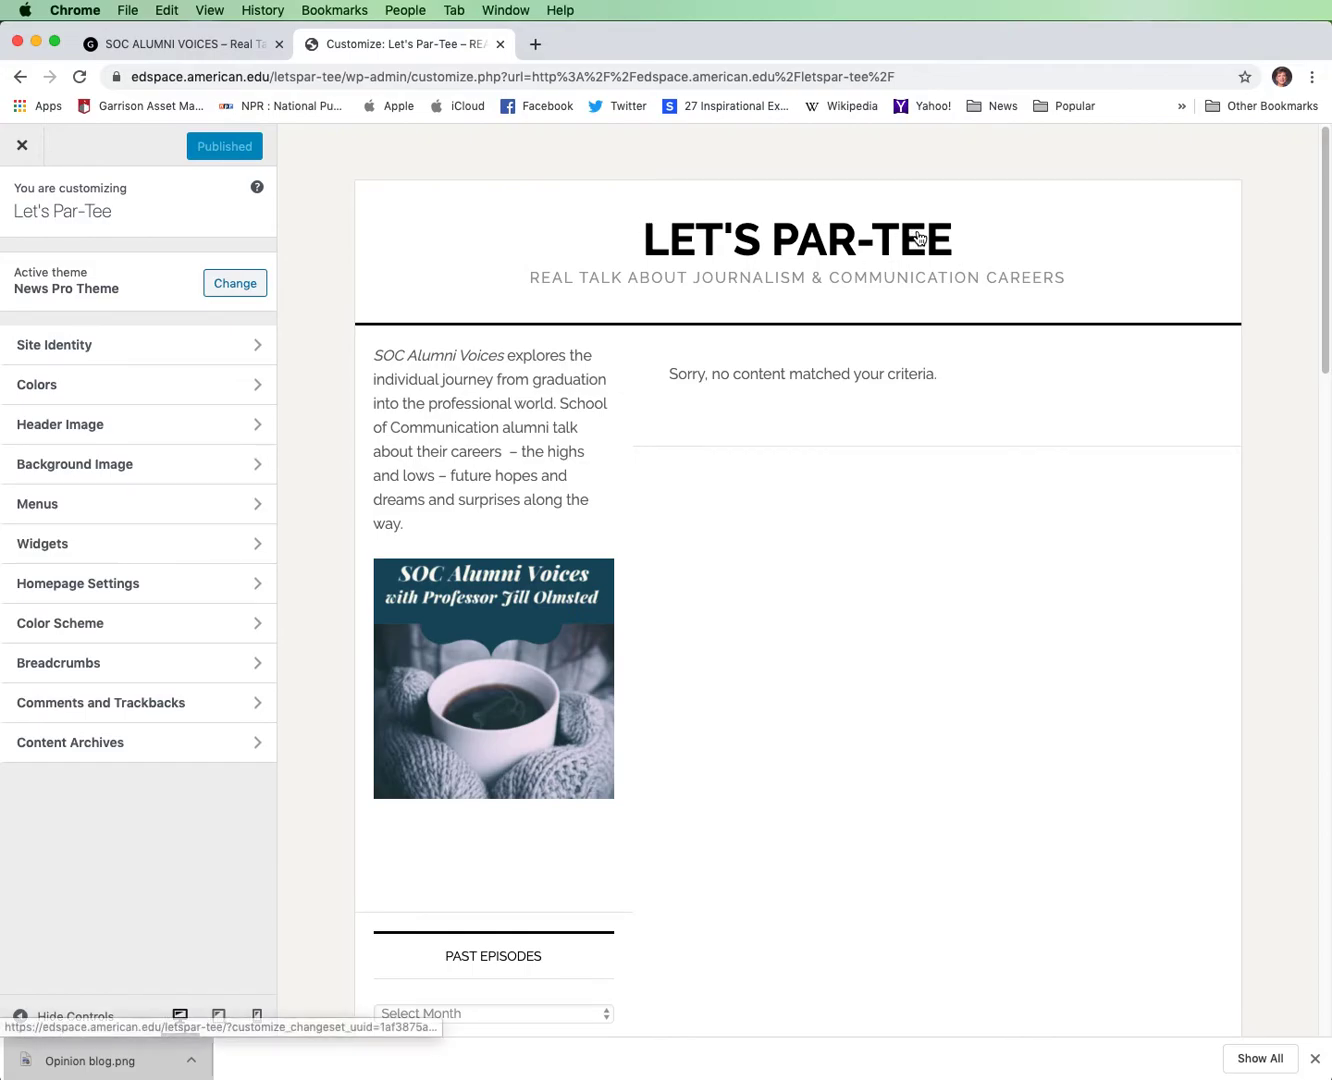
Delete the tagline from the site identity settings and publish the change.
left_click(258, 345)
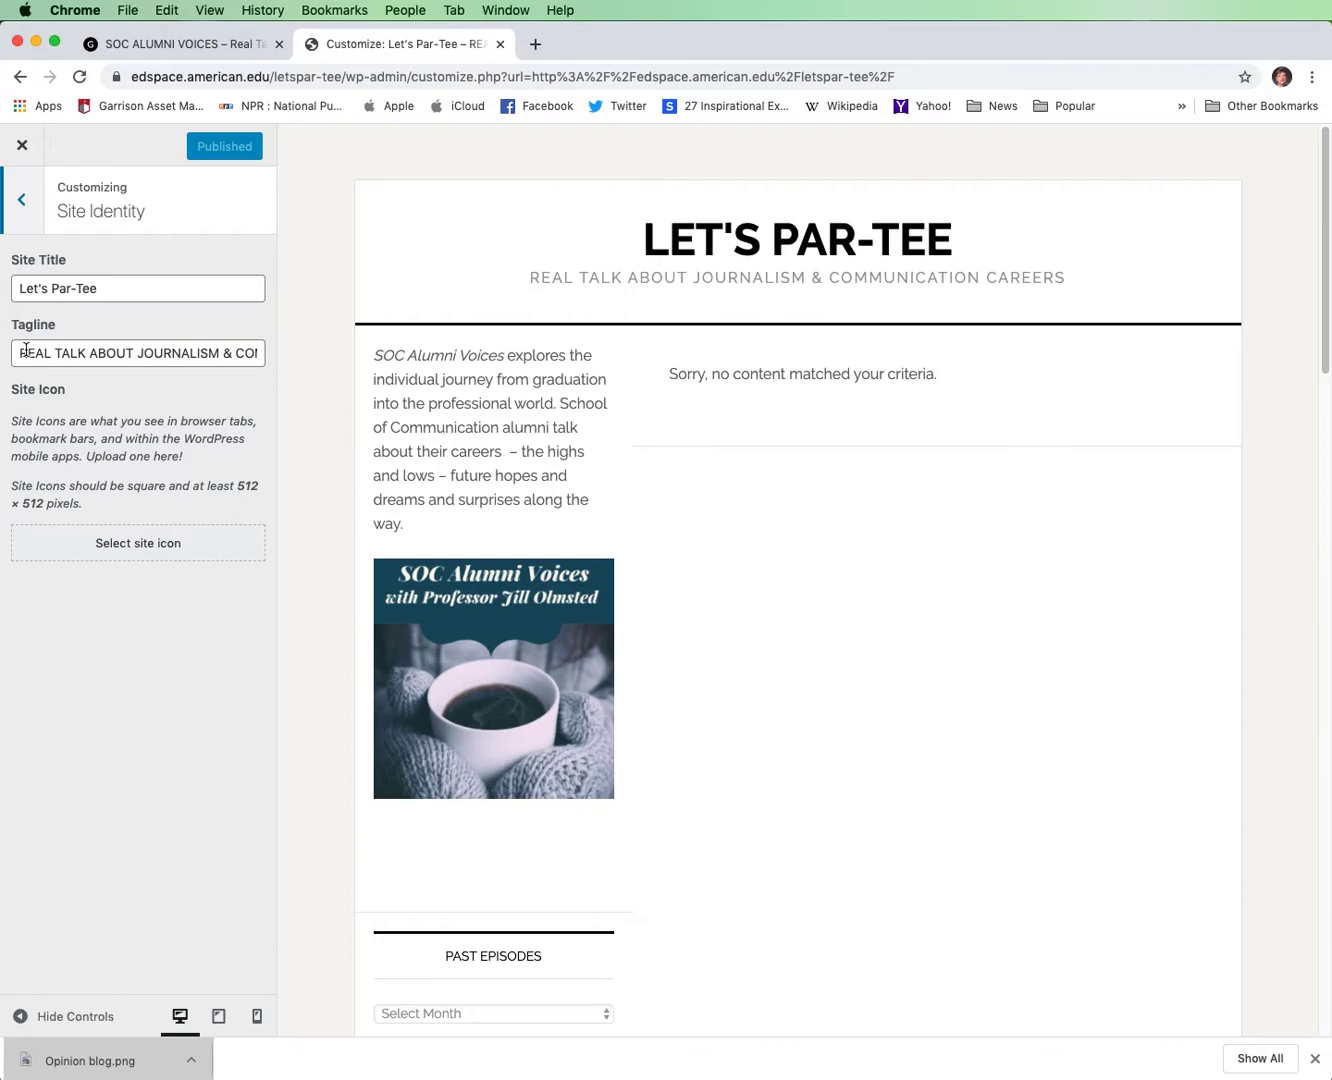
left_click_drag(18, 350, 322, 367)
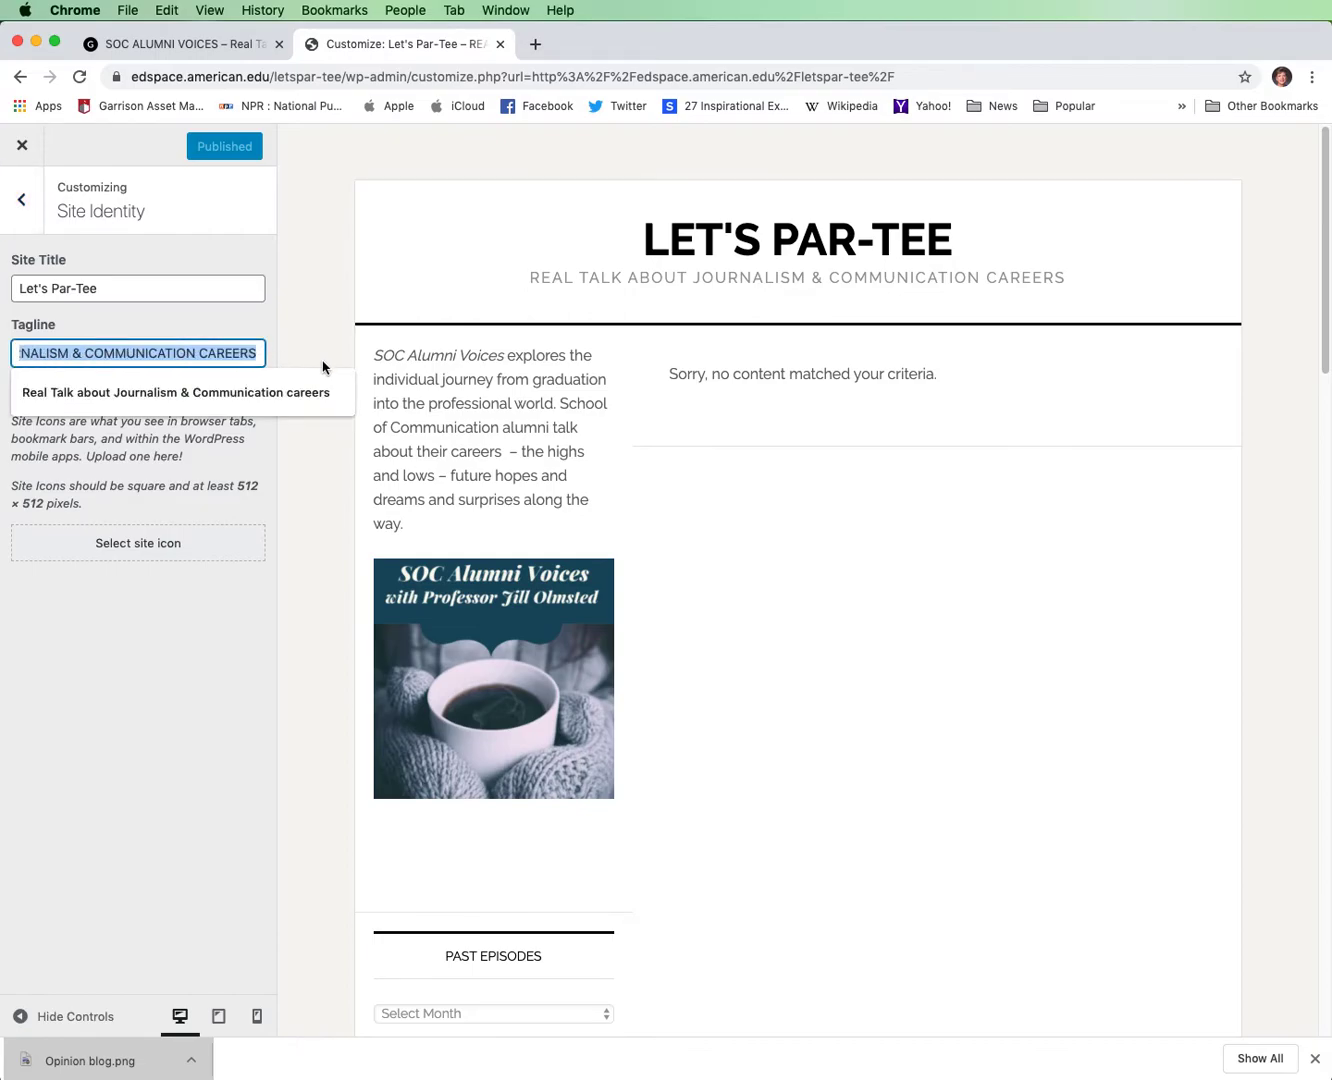
key("BackSpace")
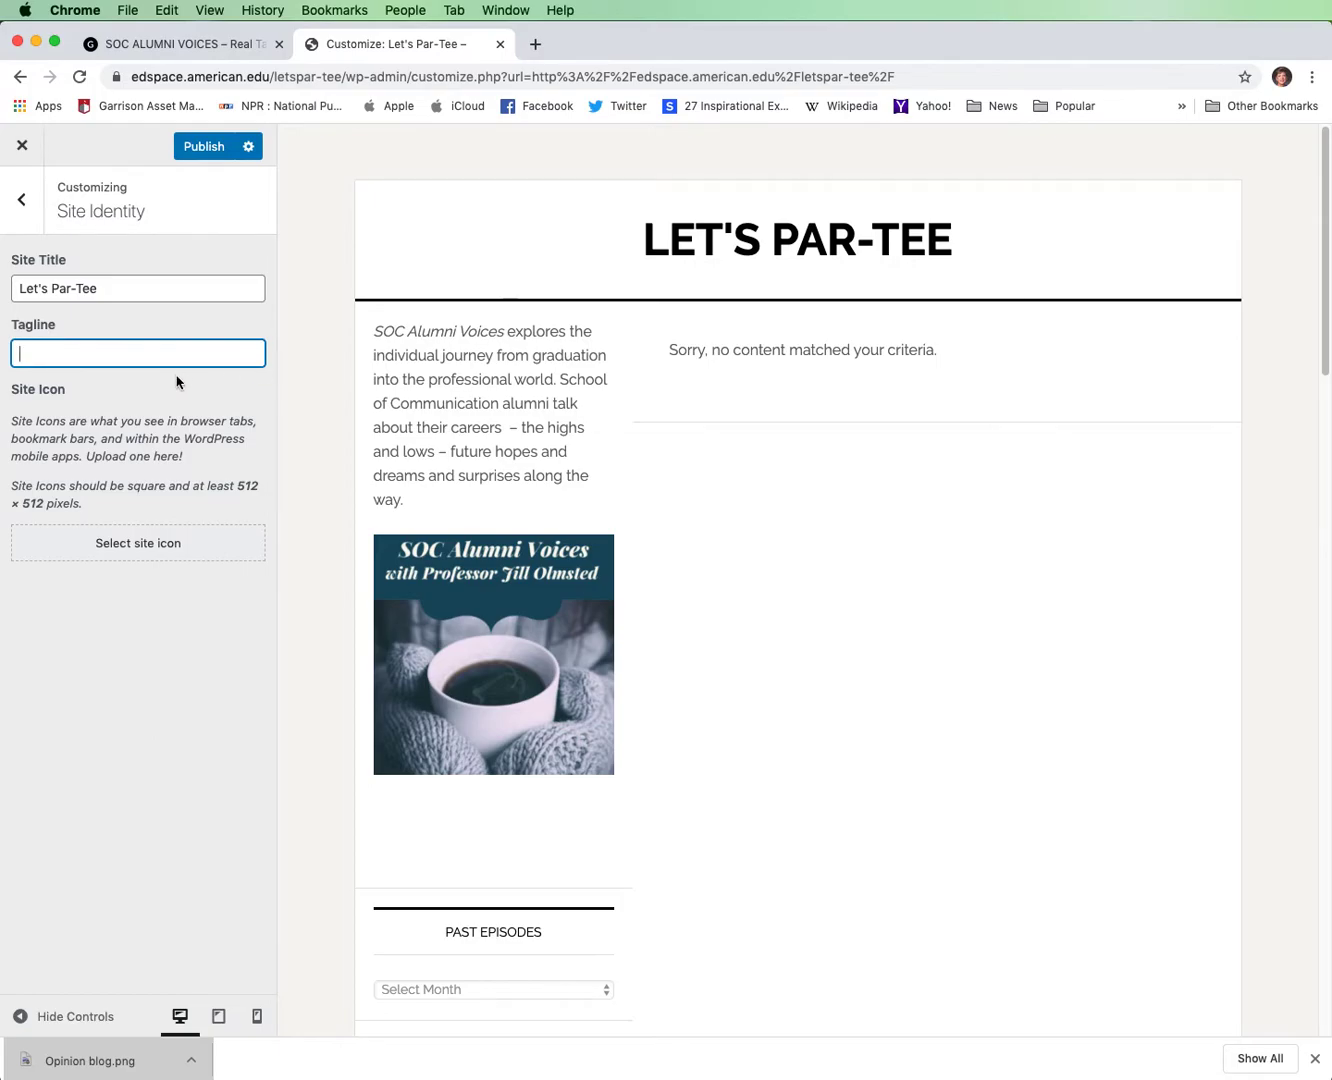
left_click(209, 148)
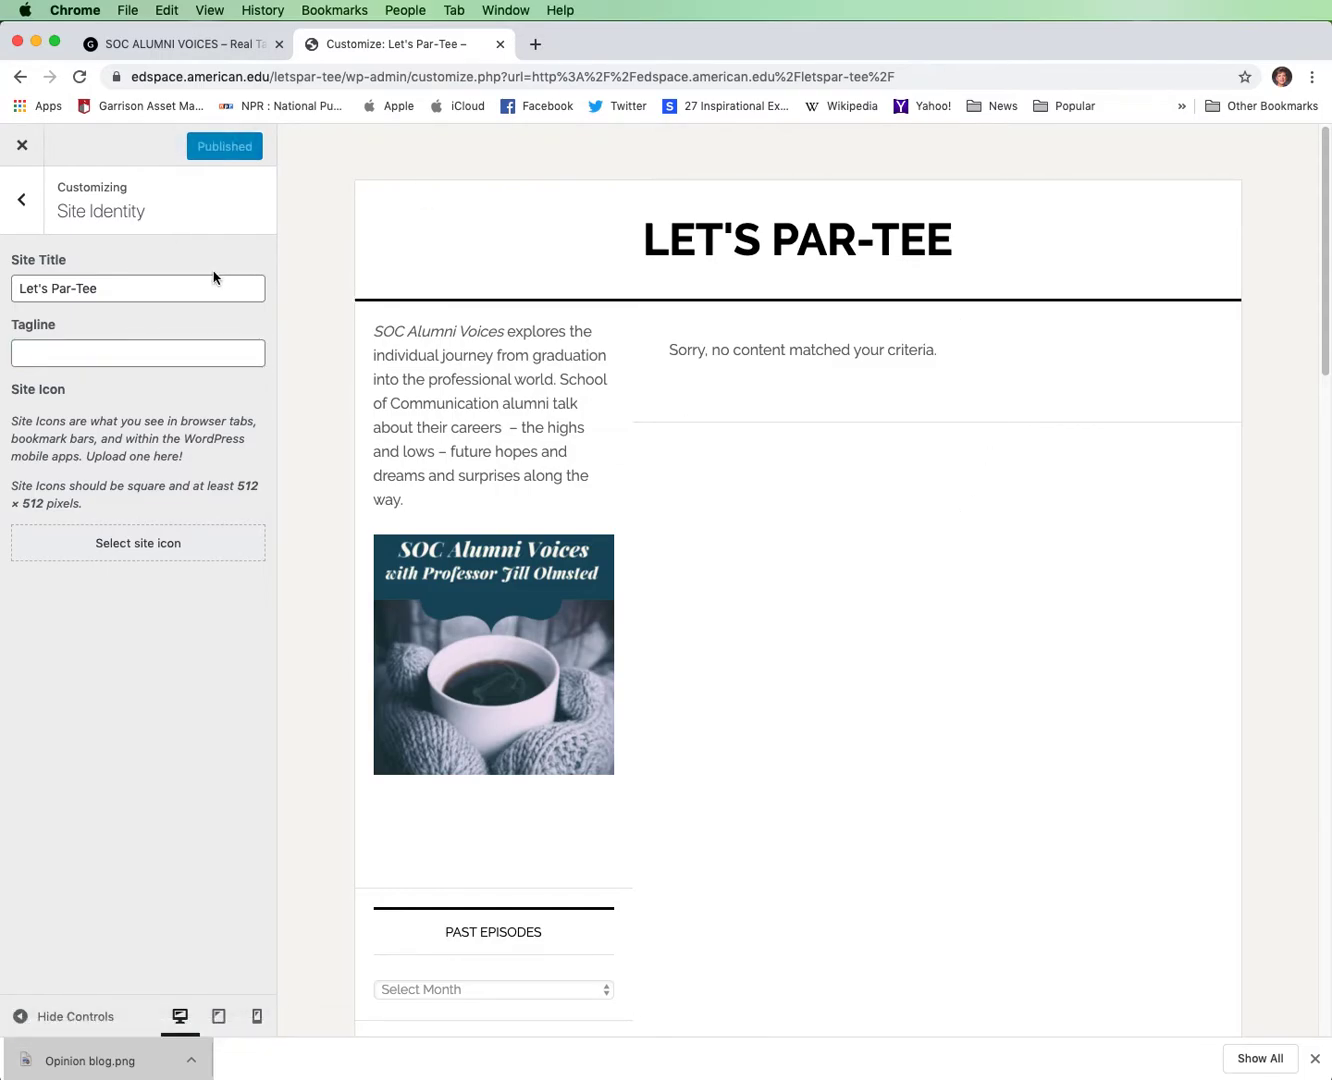
left_click(24, 204)
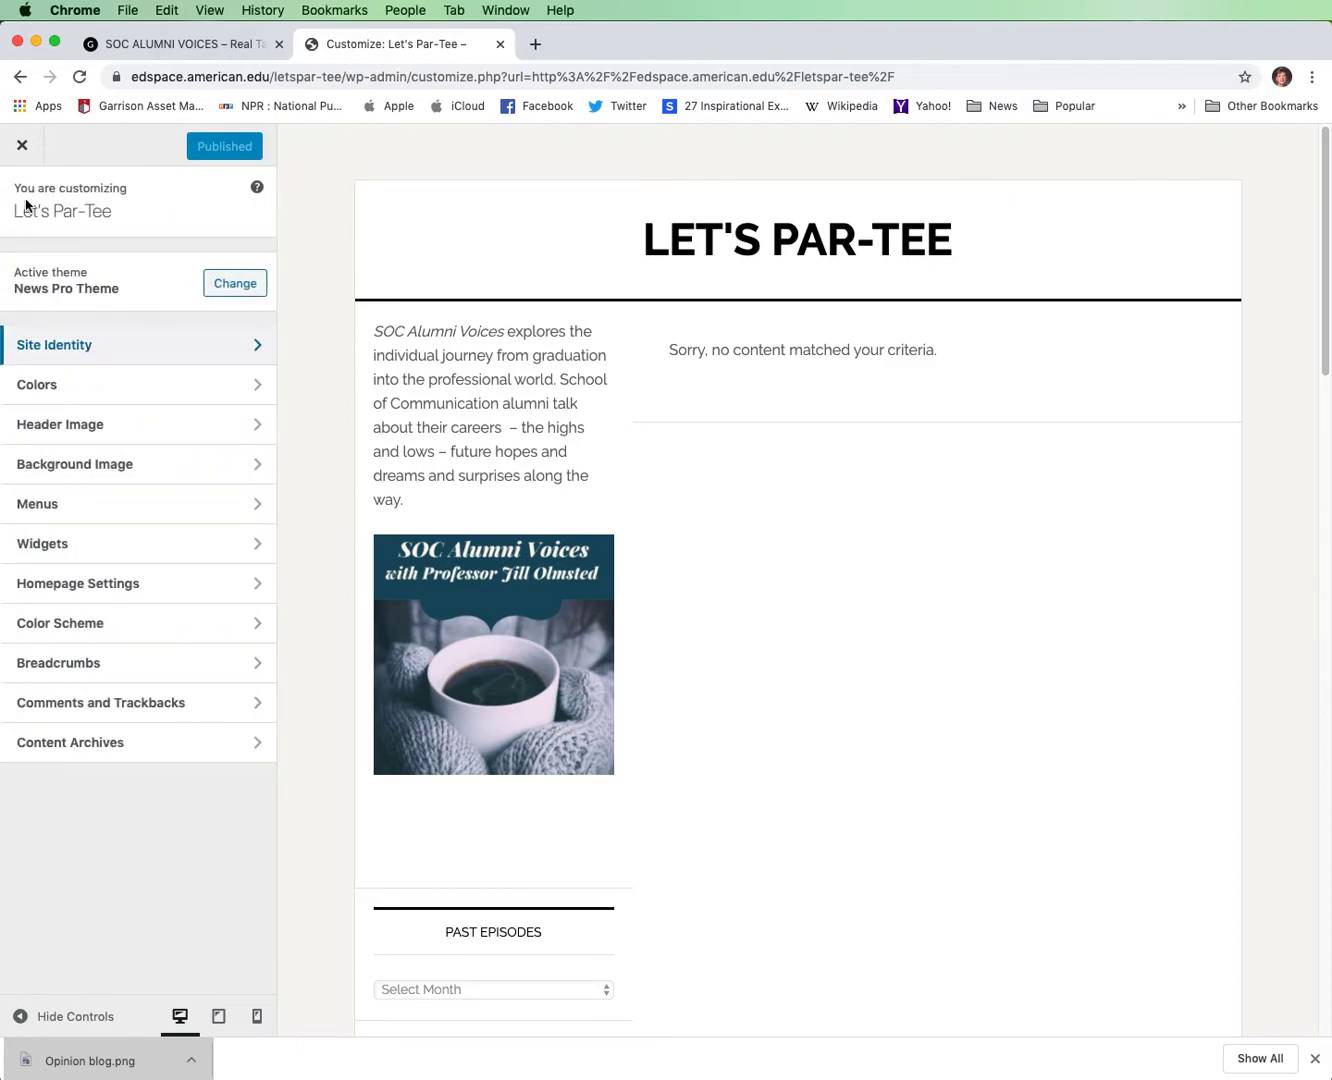
Set the site's background color to dark green #027723 and publish the change.
left_click(258, 394)
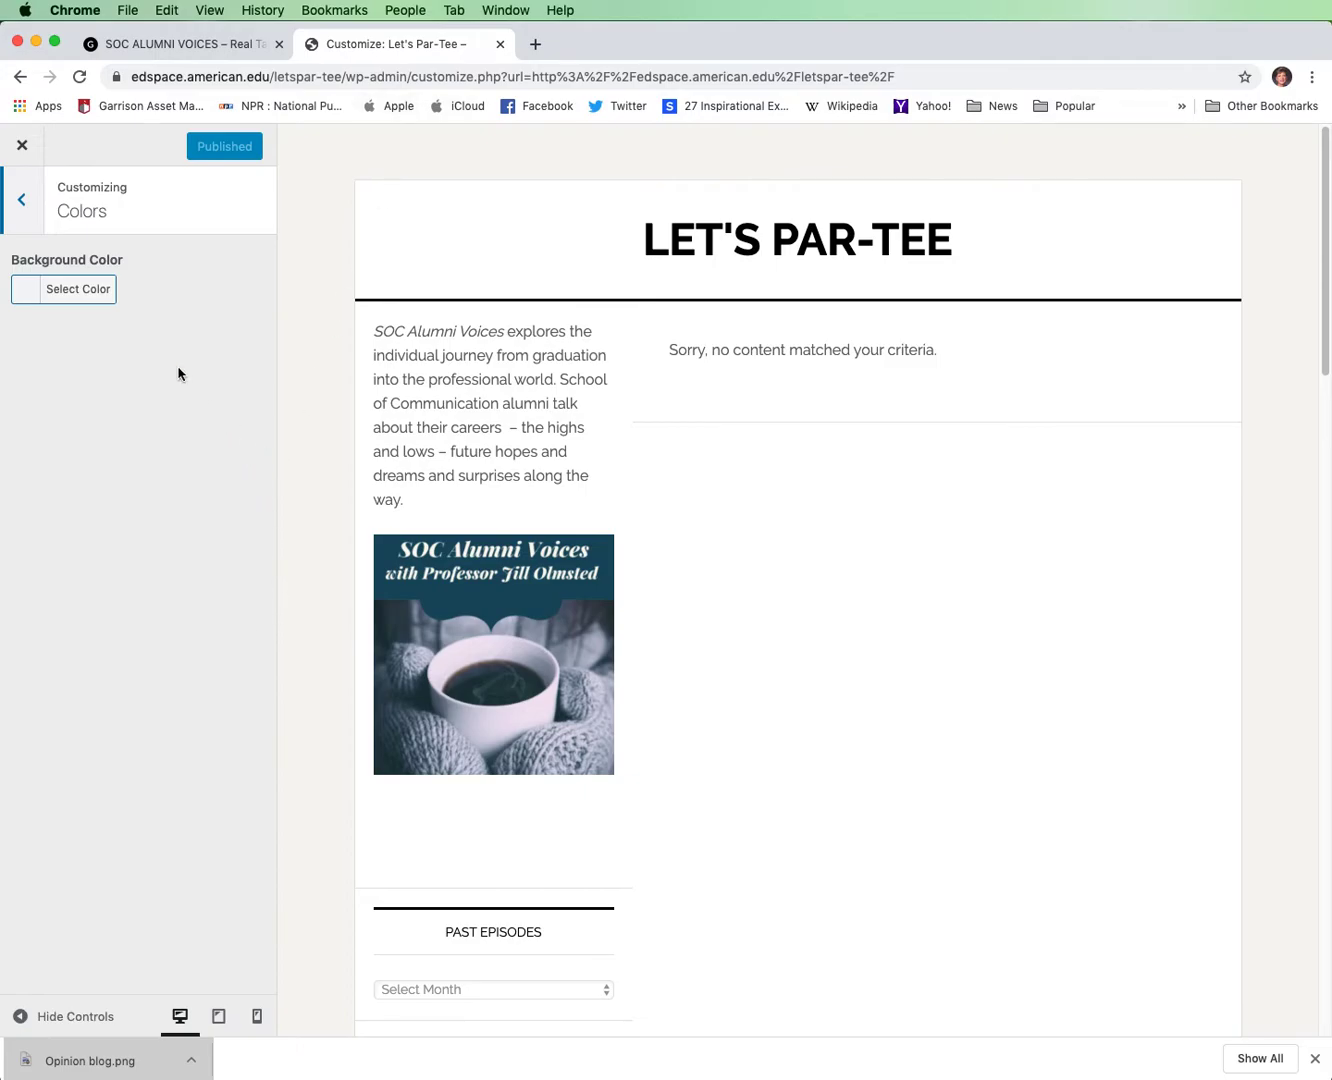
left_click(87, 296)
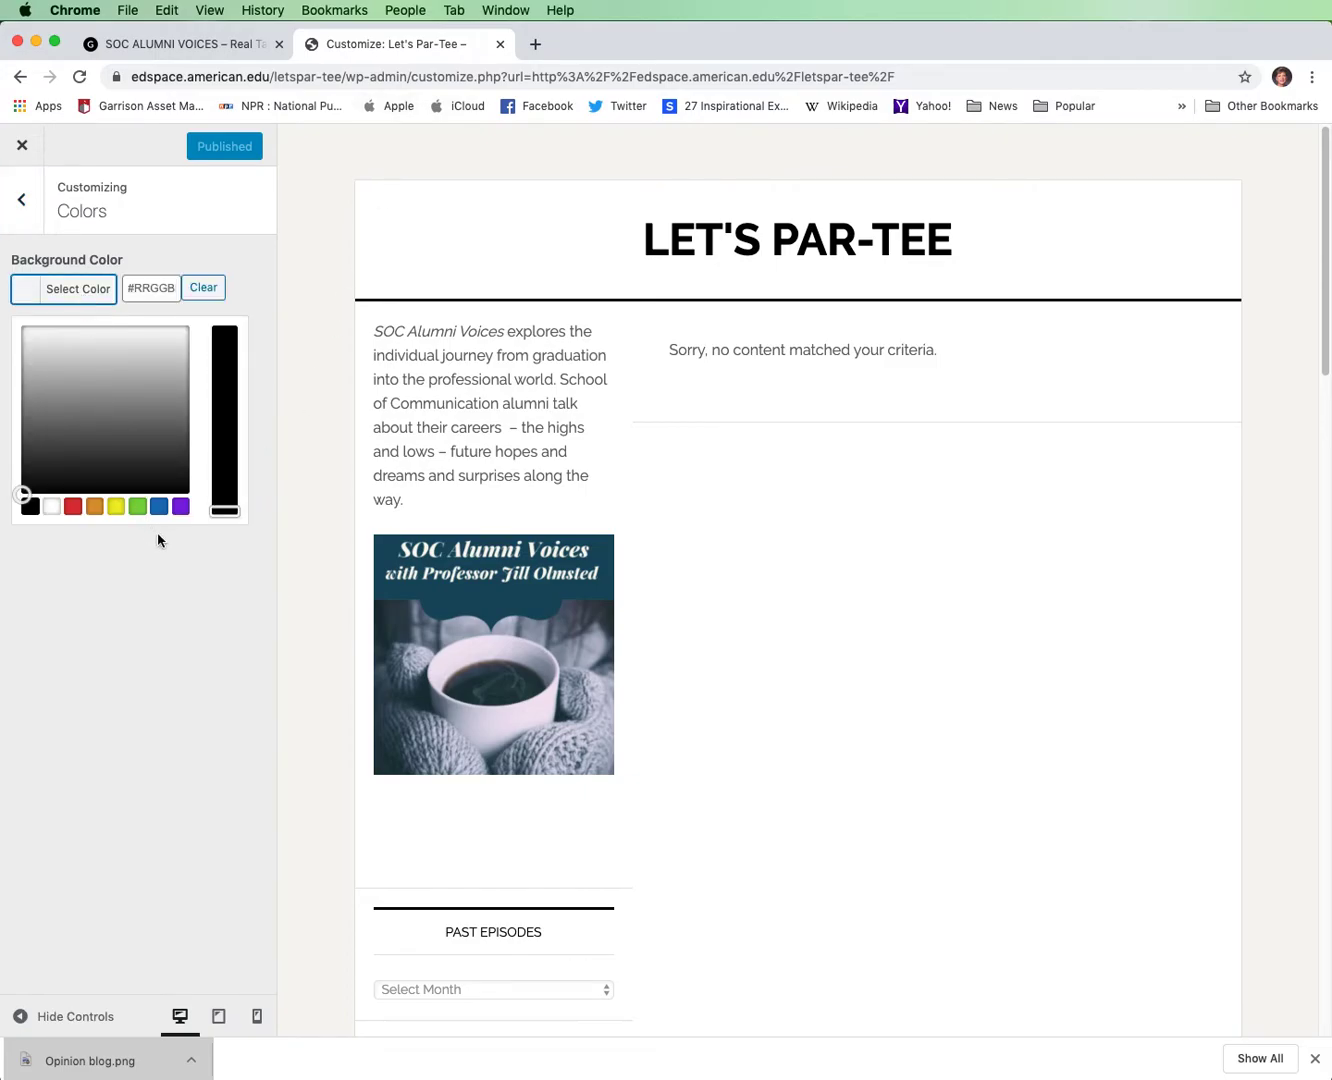
left_click(138, 505)
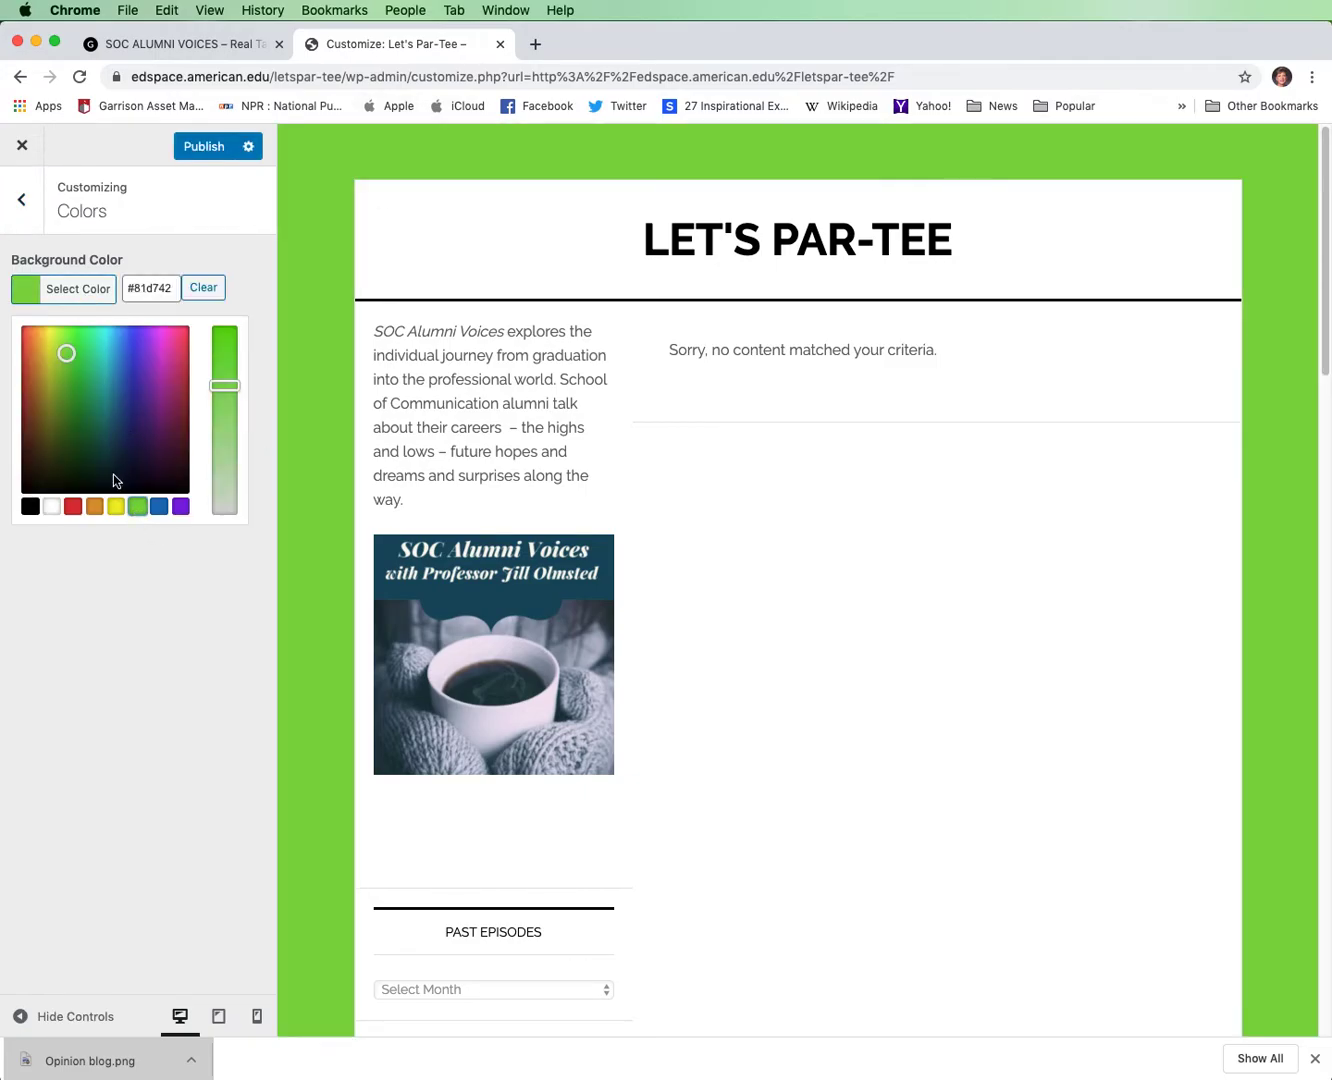
mouse_move(71, 371)
left_mouse_down()
mouse_move(89, 443)
mouse_move(86, 418)
left_mouse_up()
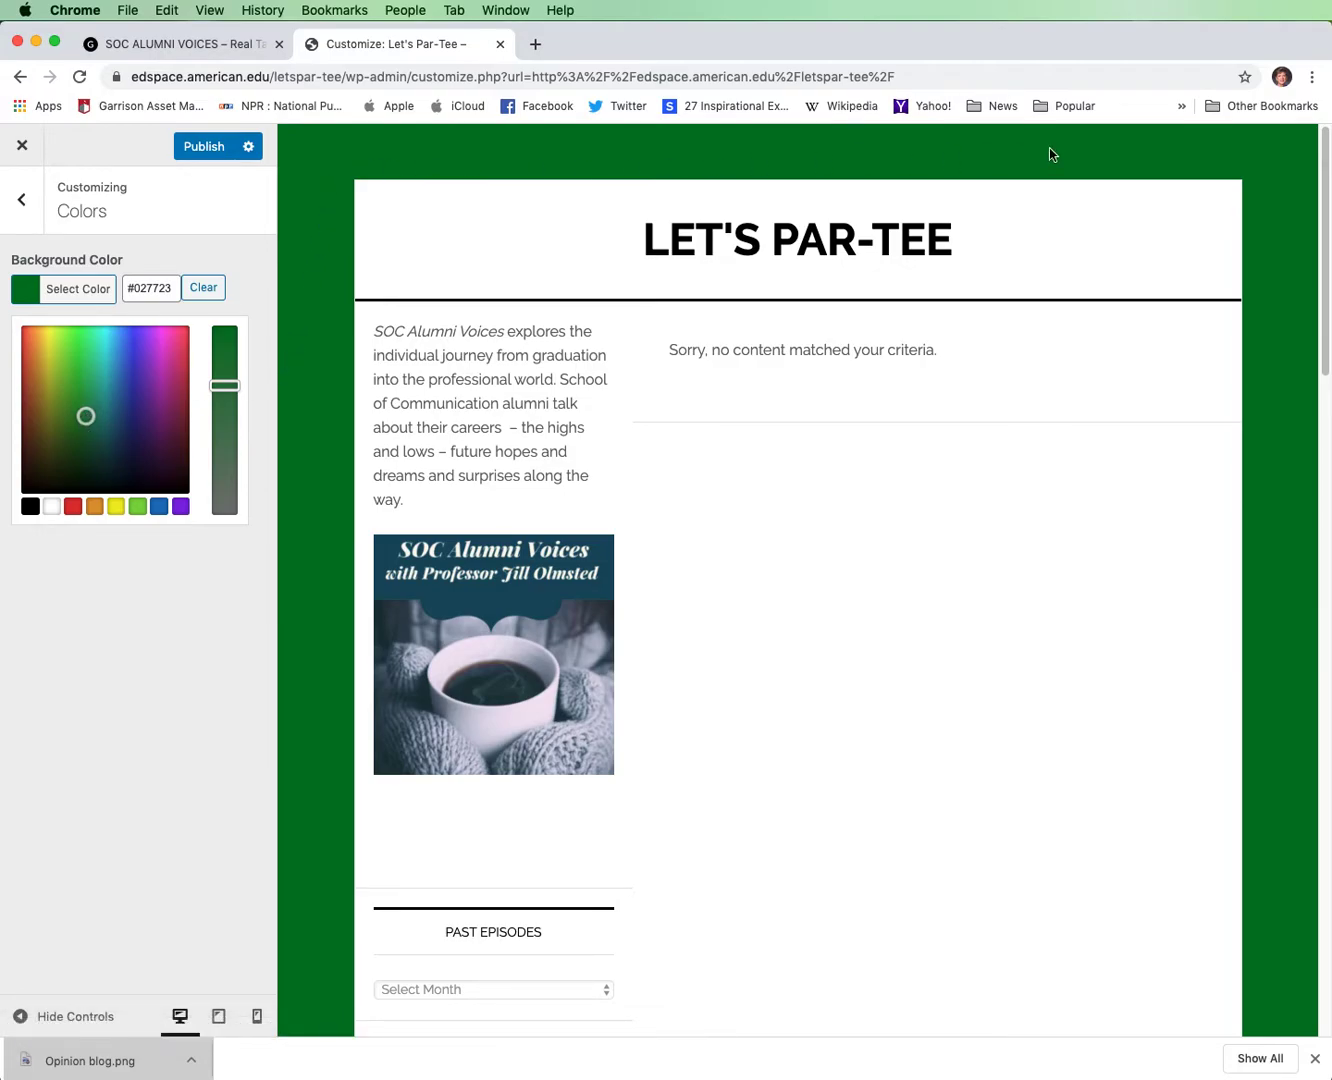
left_click(212, 148)
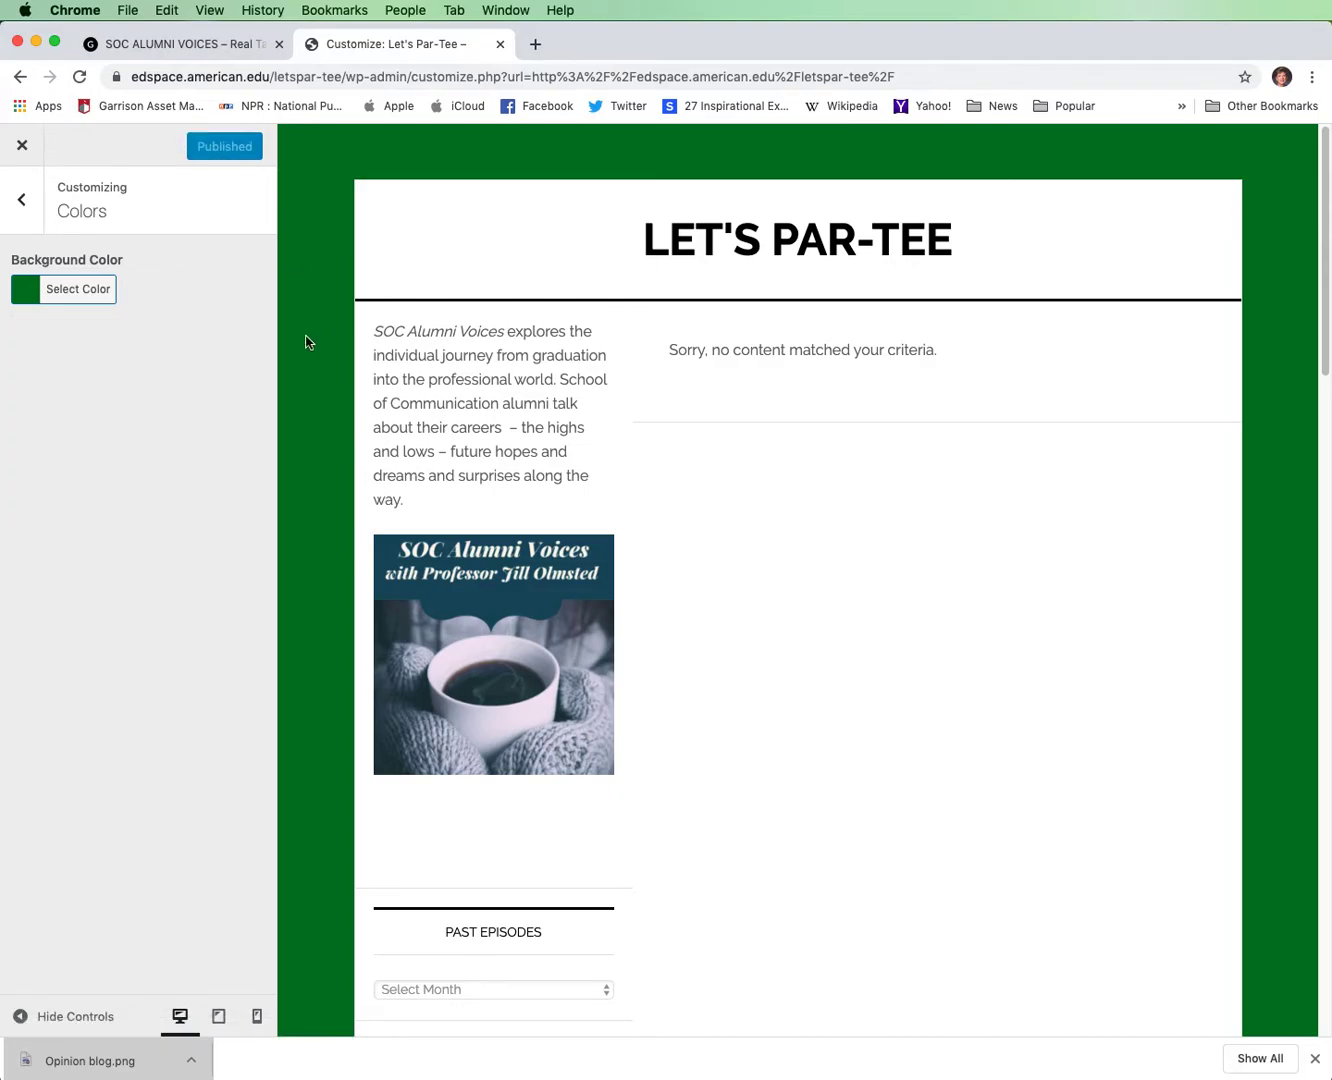
left_click(24, 203)
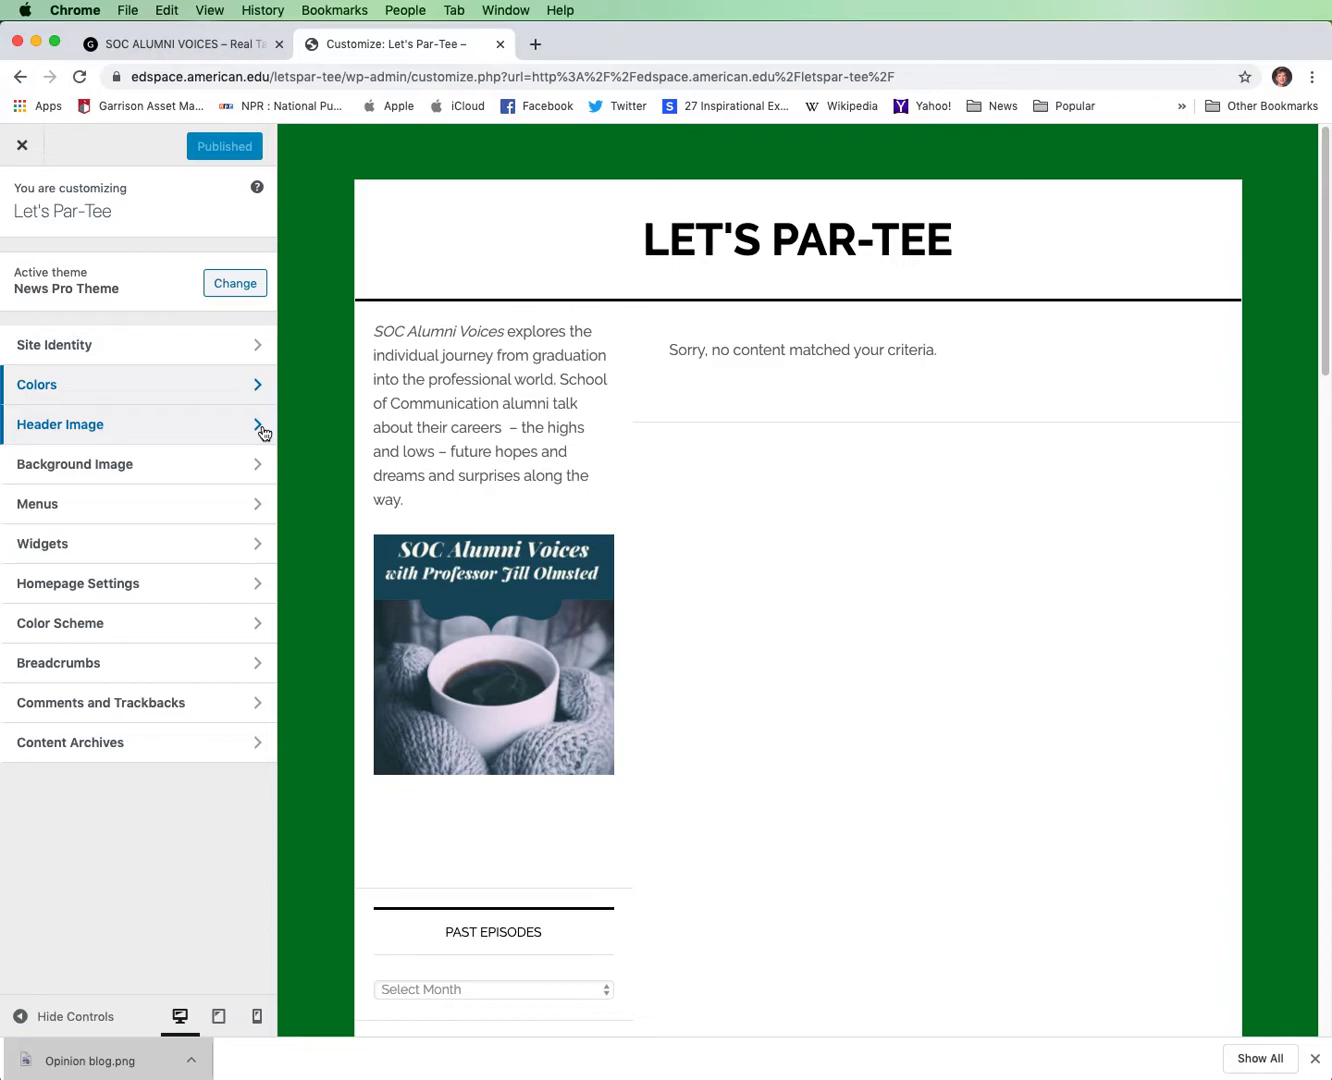
Add the last golfer photo in the media library as the header image, cropped to the suggested upper area.
left_click(260, 427)
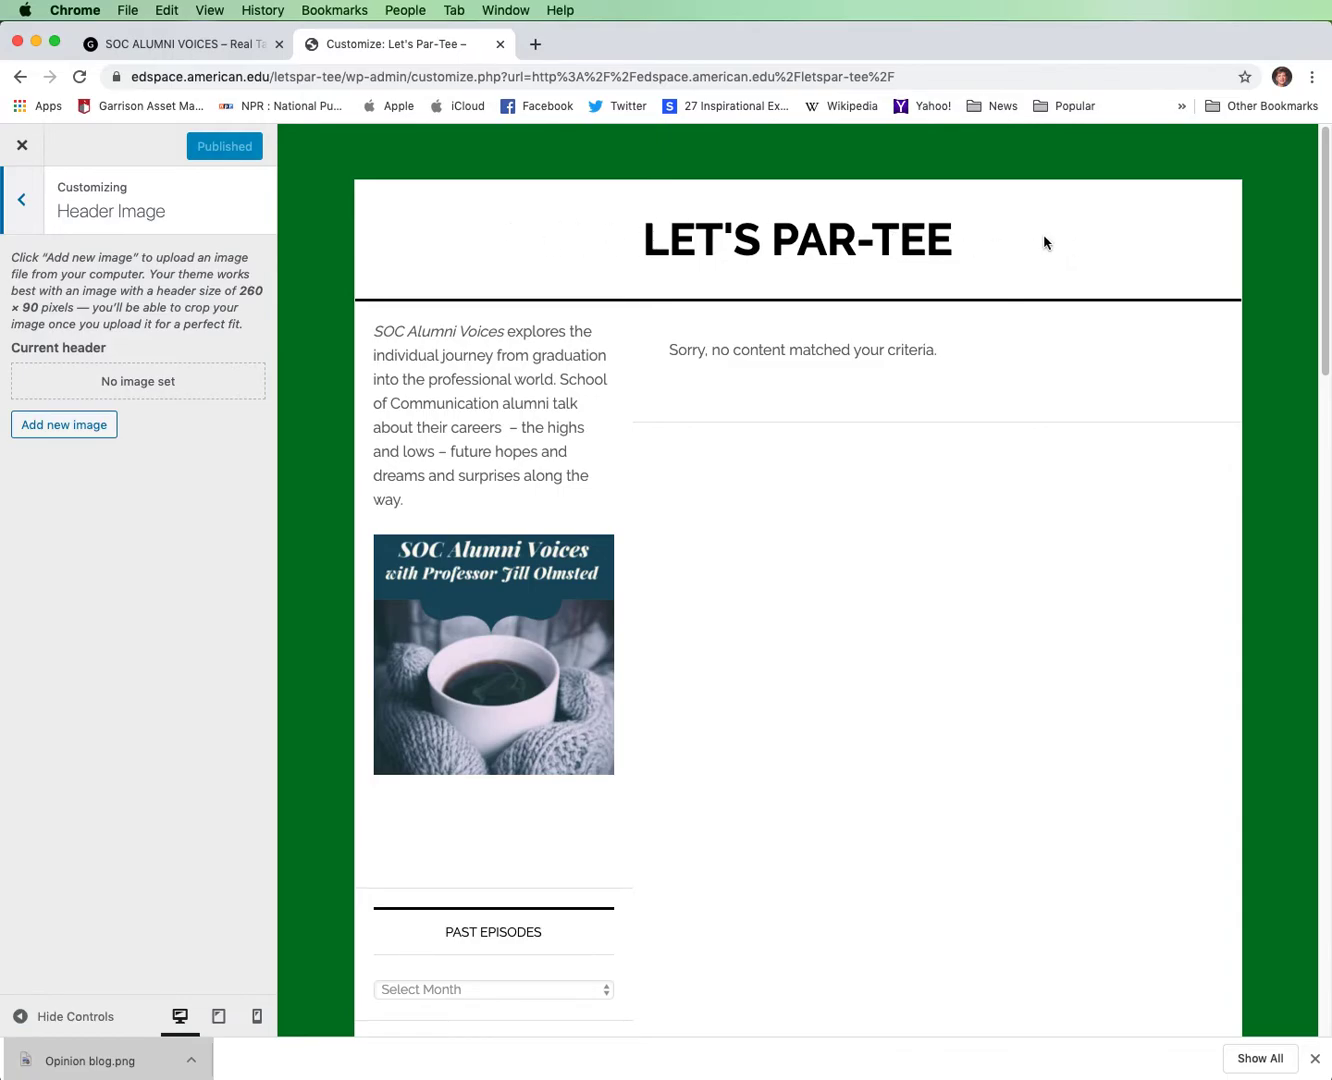
left_click(75, 434)
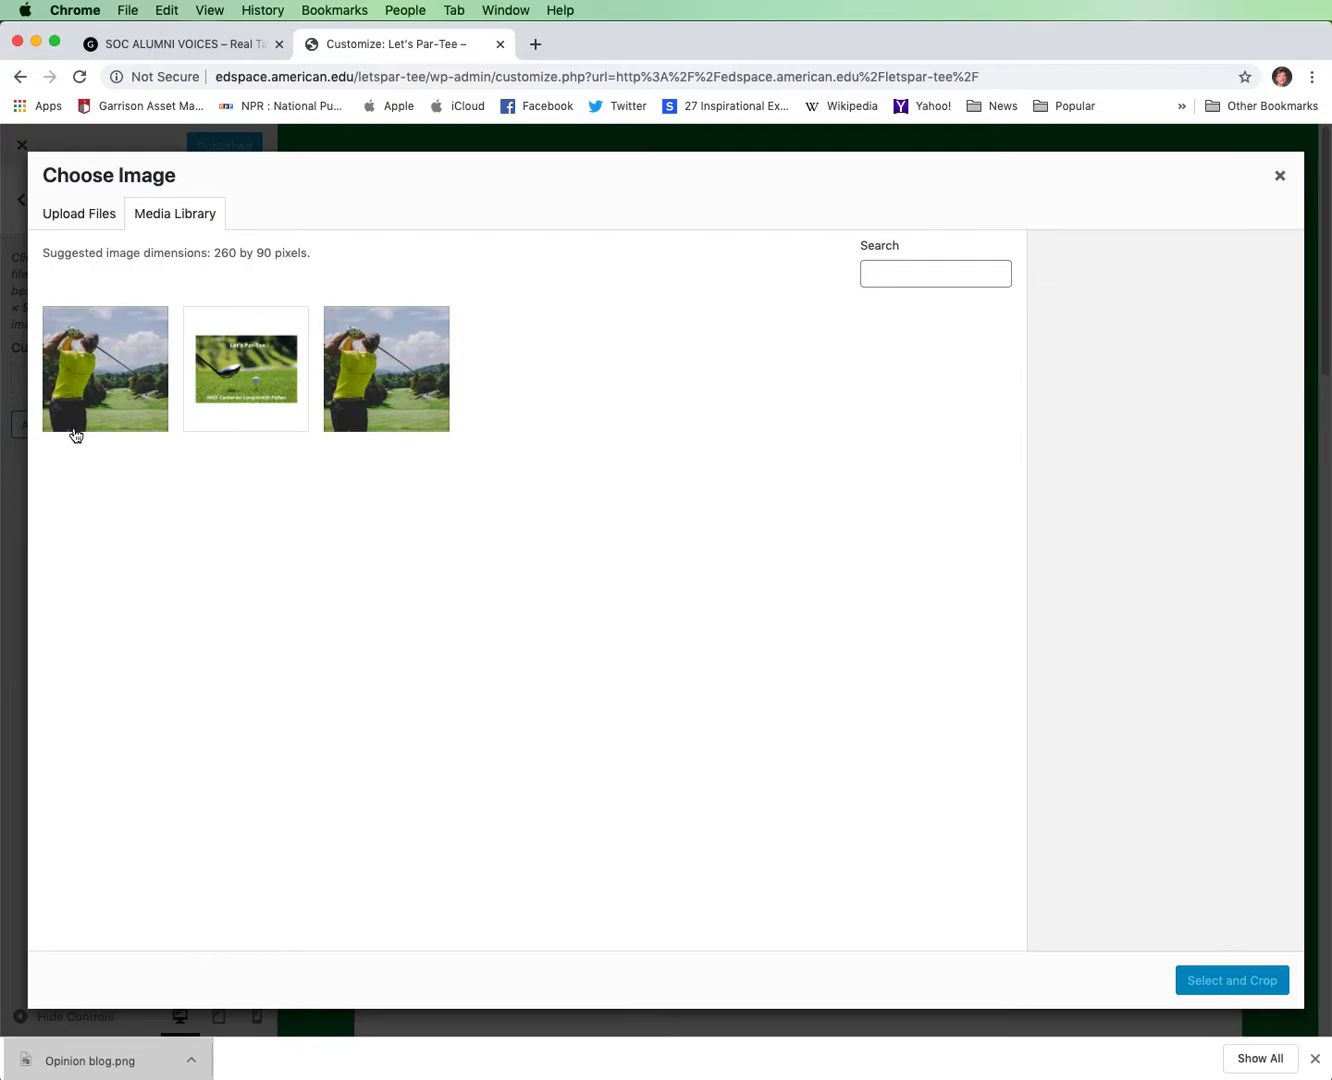
left_click(393, 350)
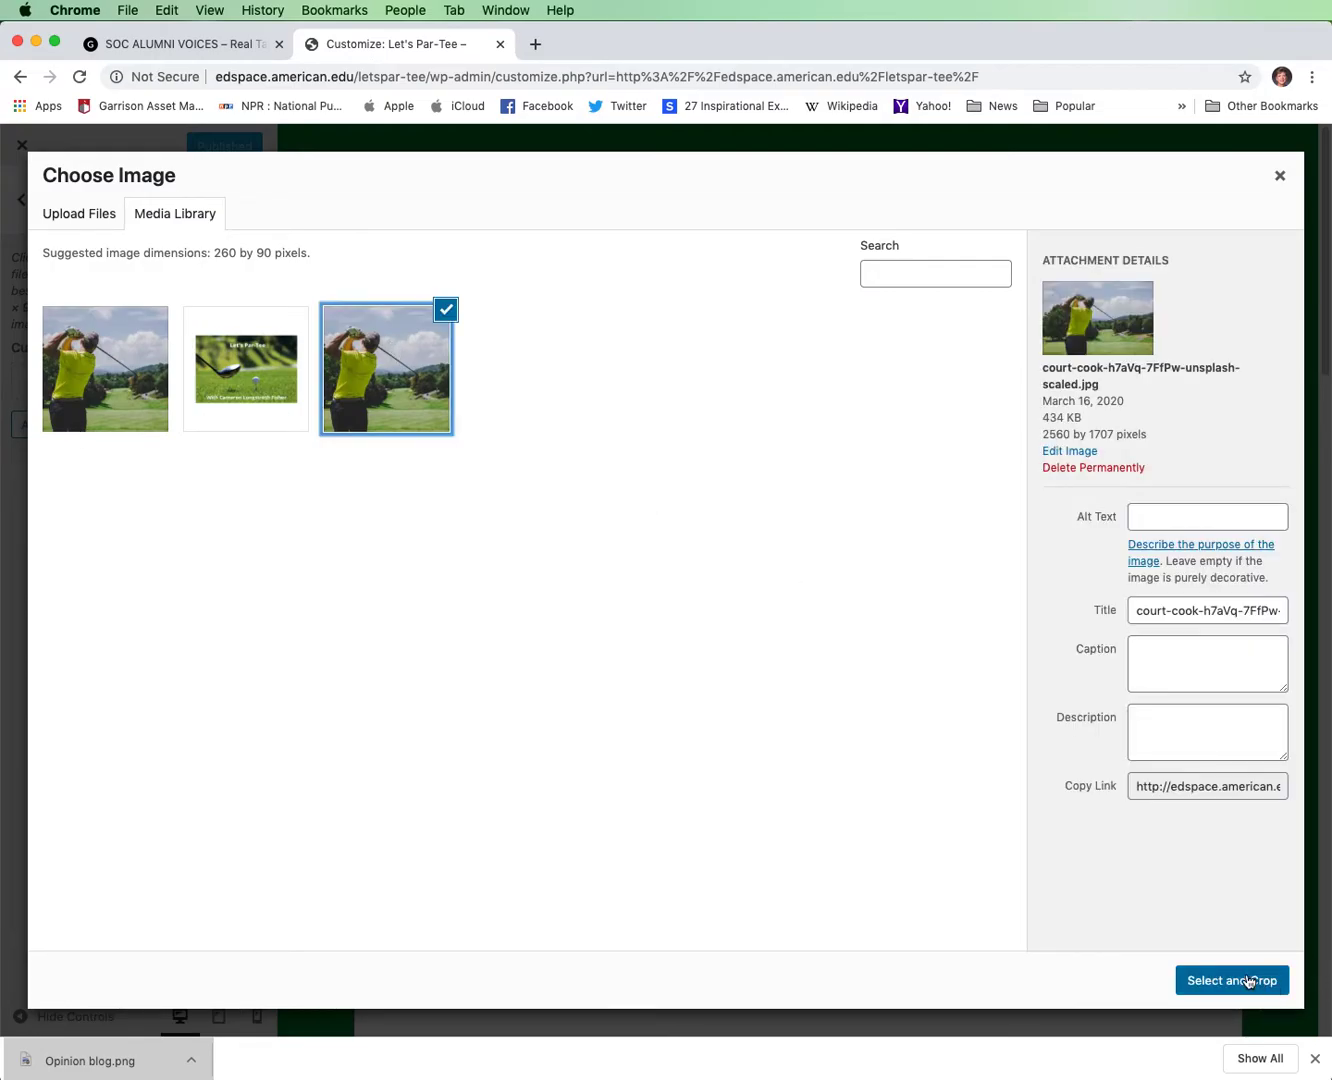
left_click(1245, 979)
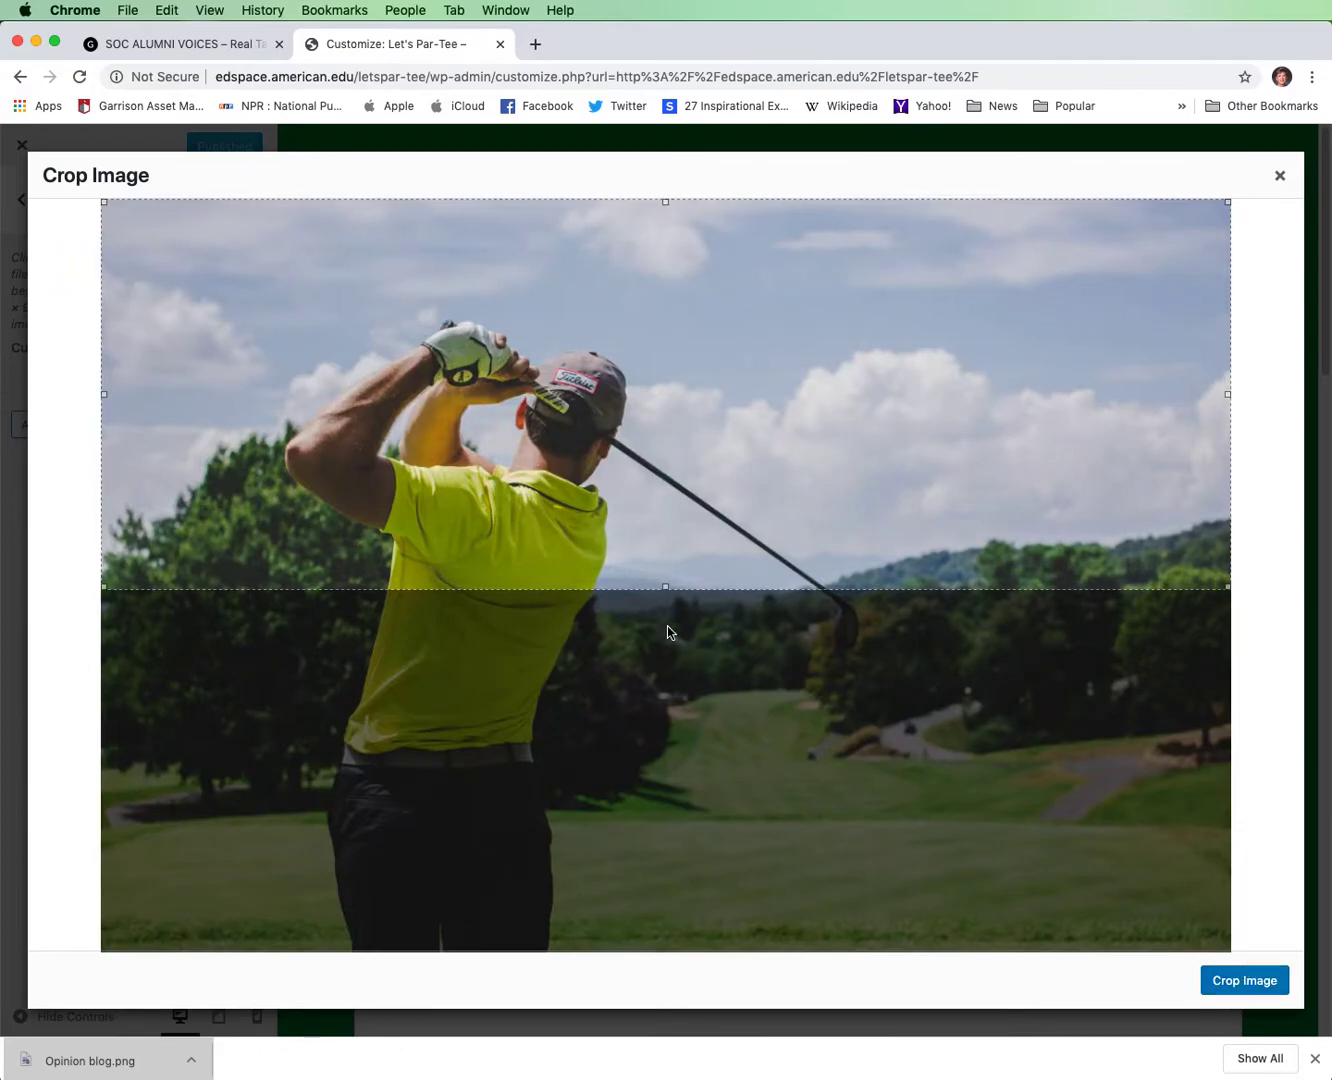
left_click(1244, 980)
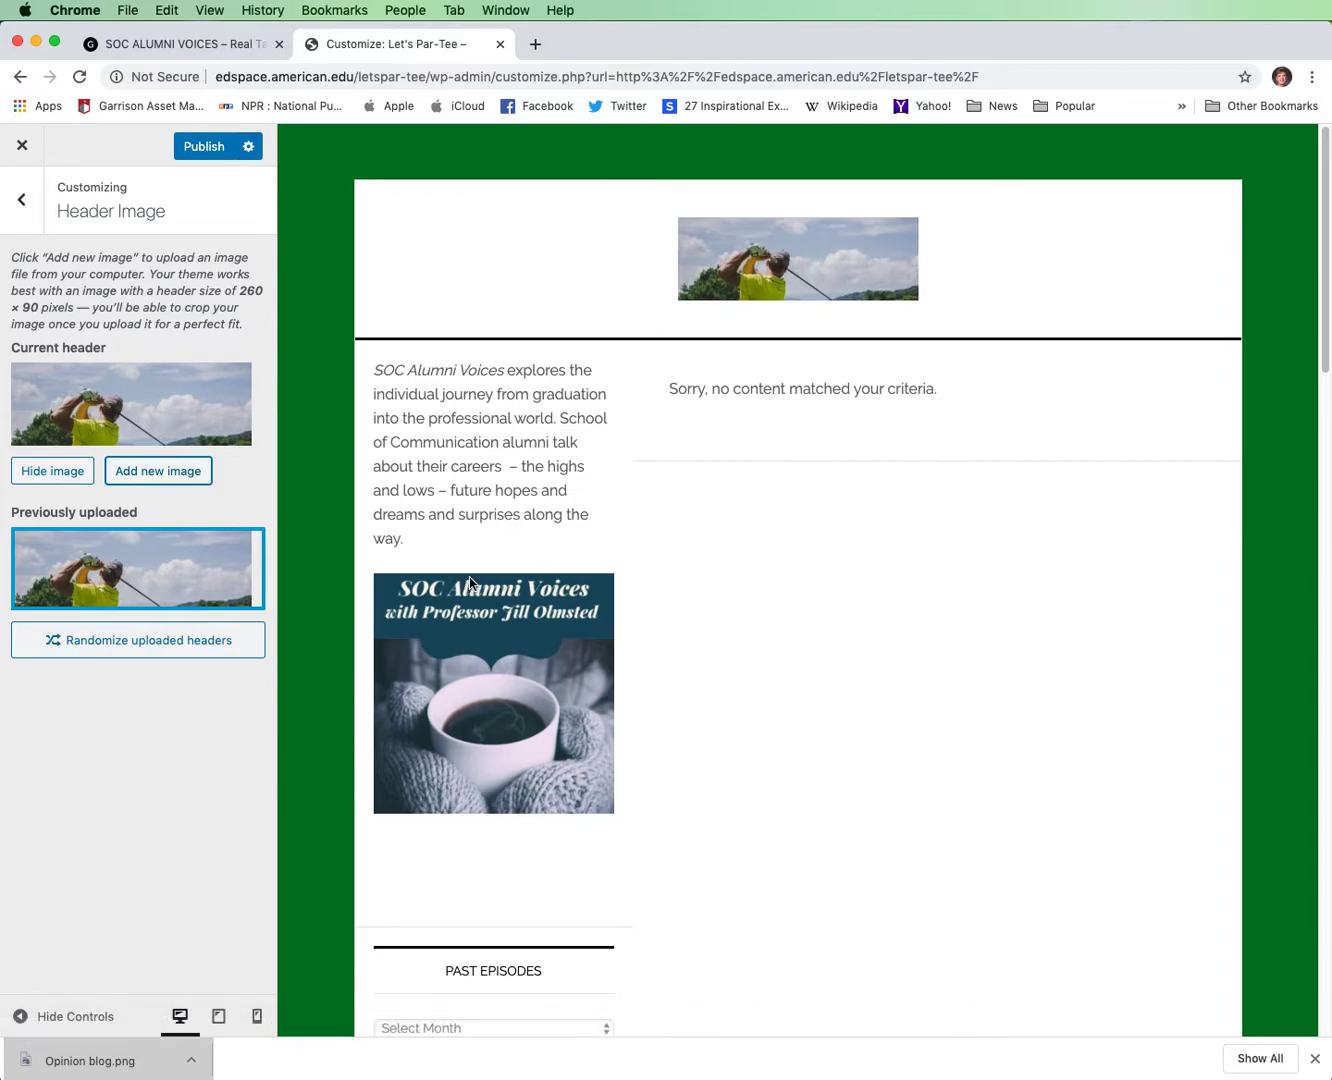
mouse_move(248, 582)
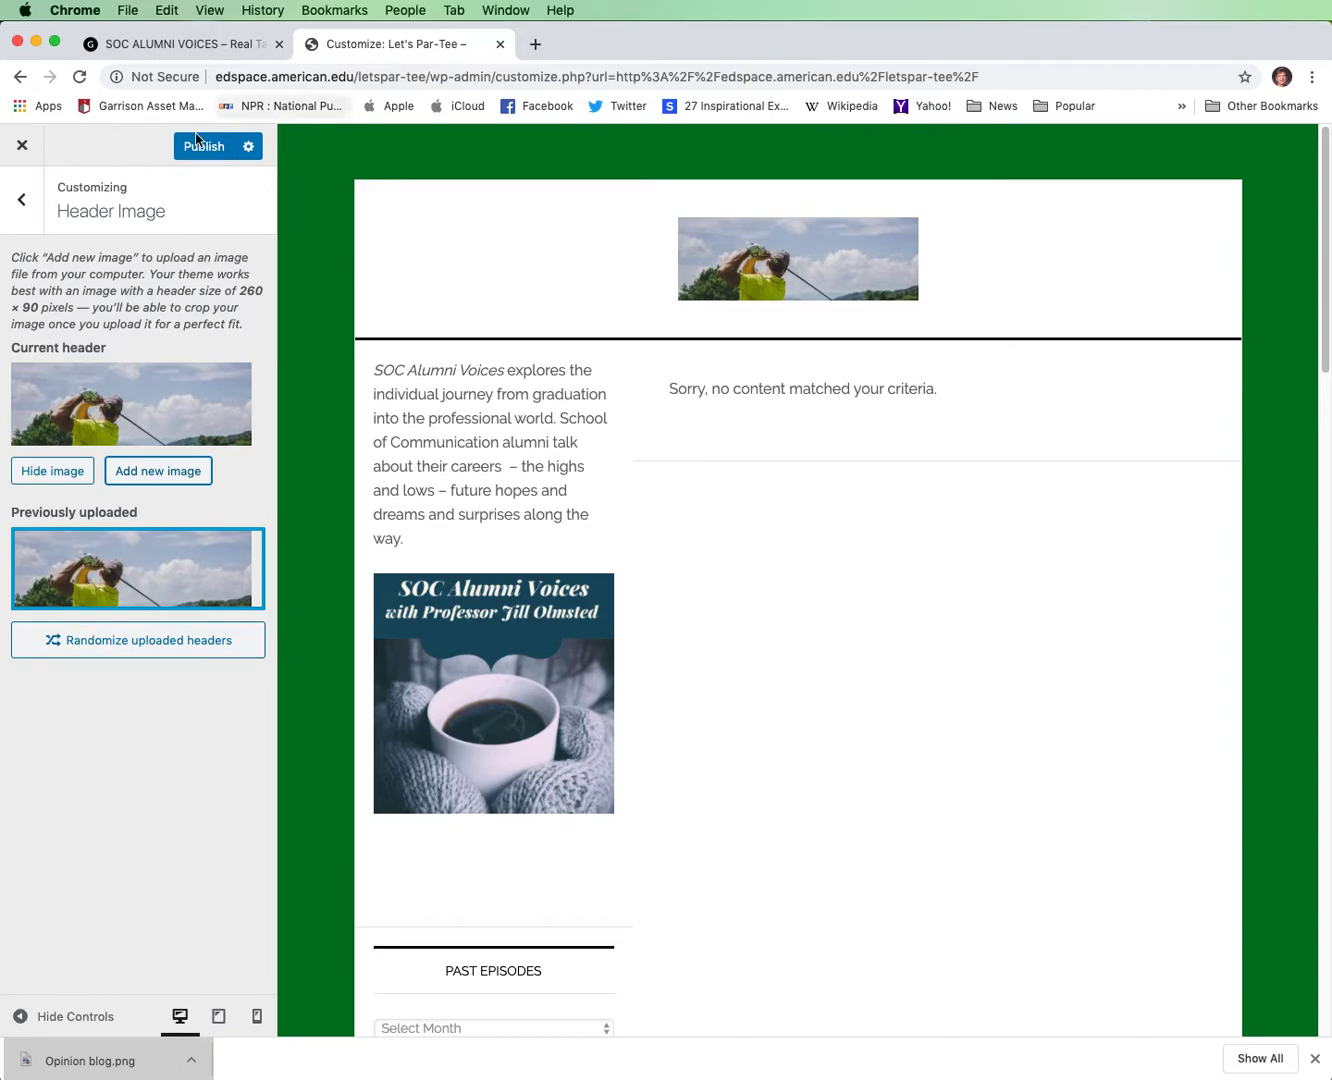
left_click(21, 200)
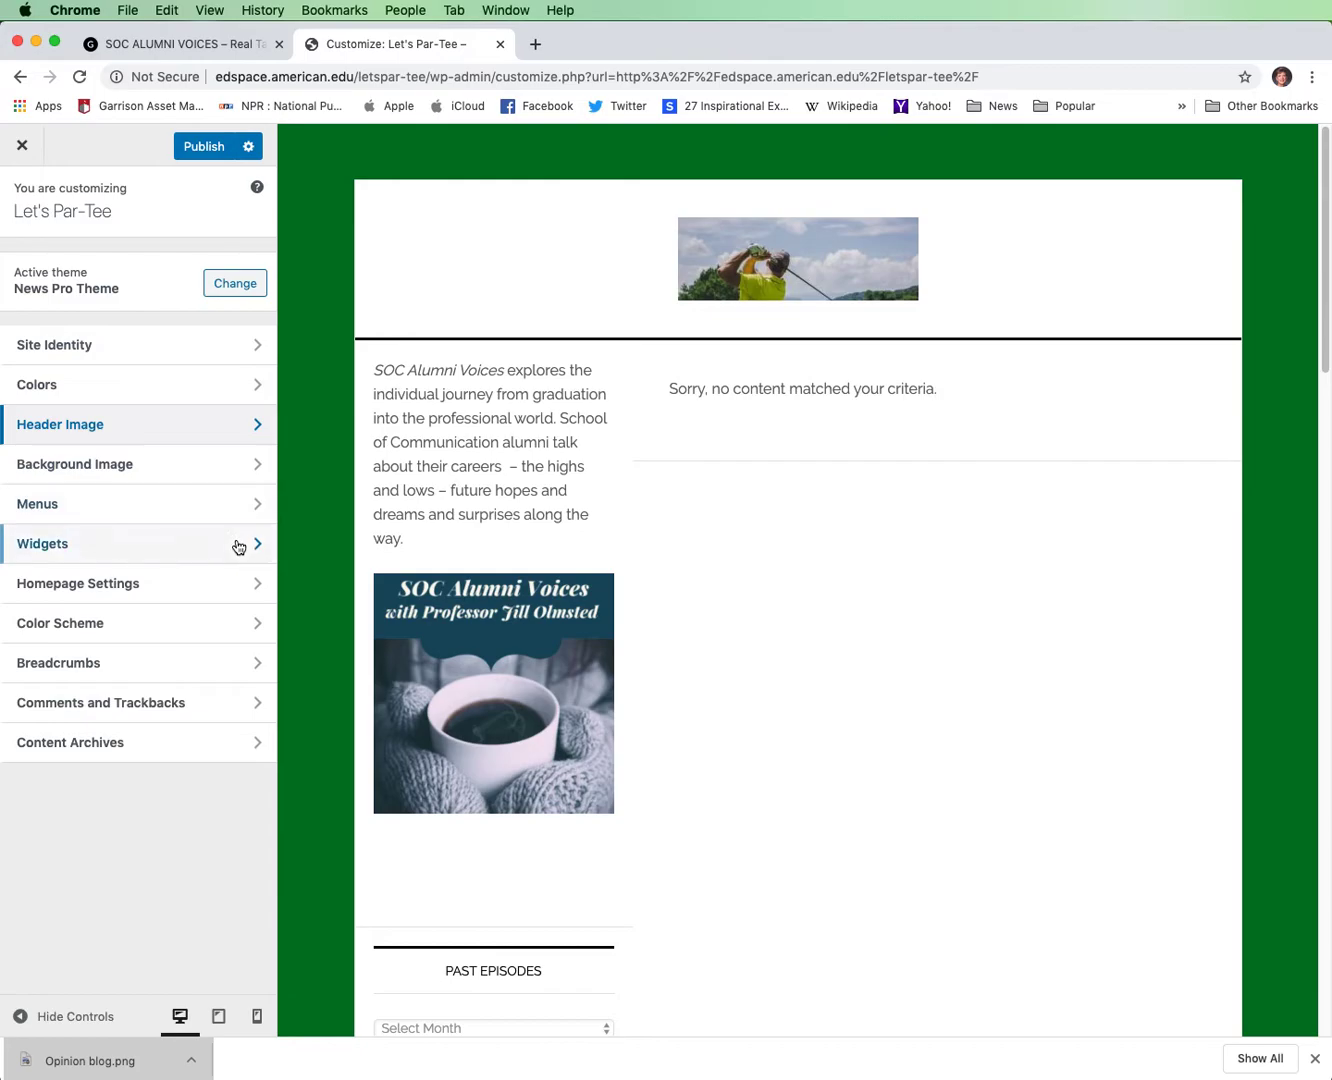
Try the last golfer photo in the media library as the site's background image and remove it again.
left_click(258, 466)
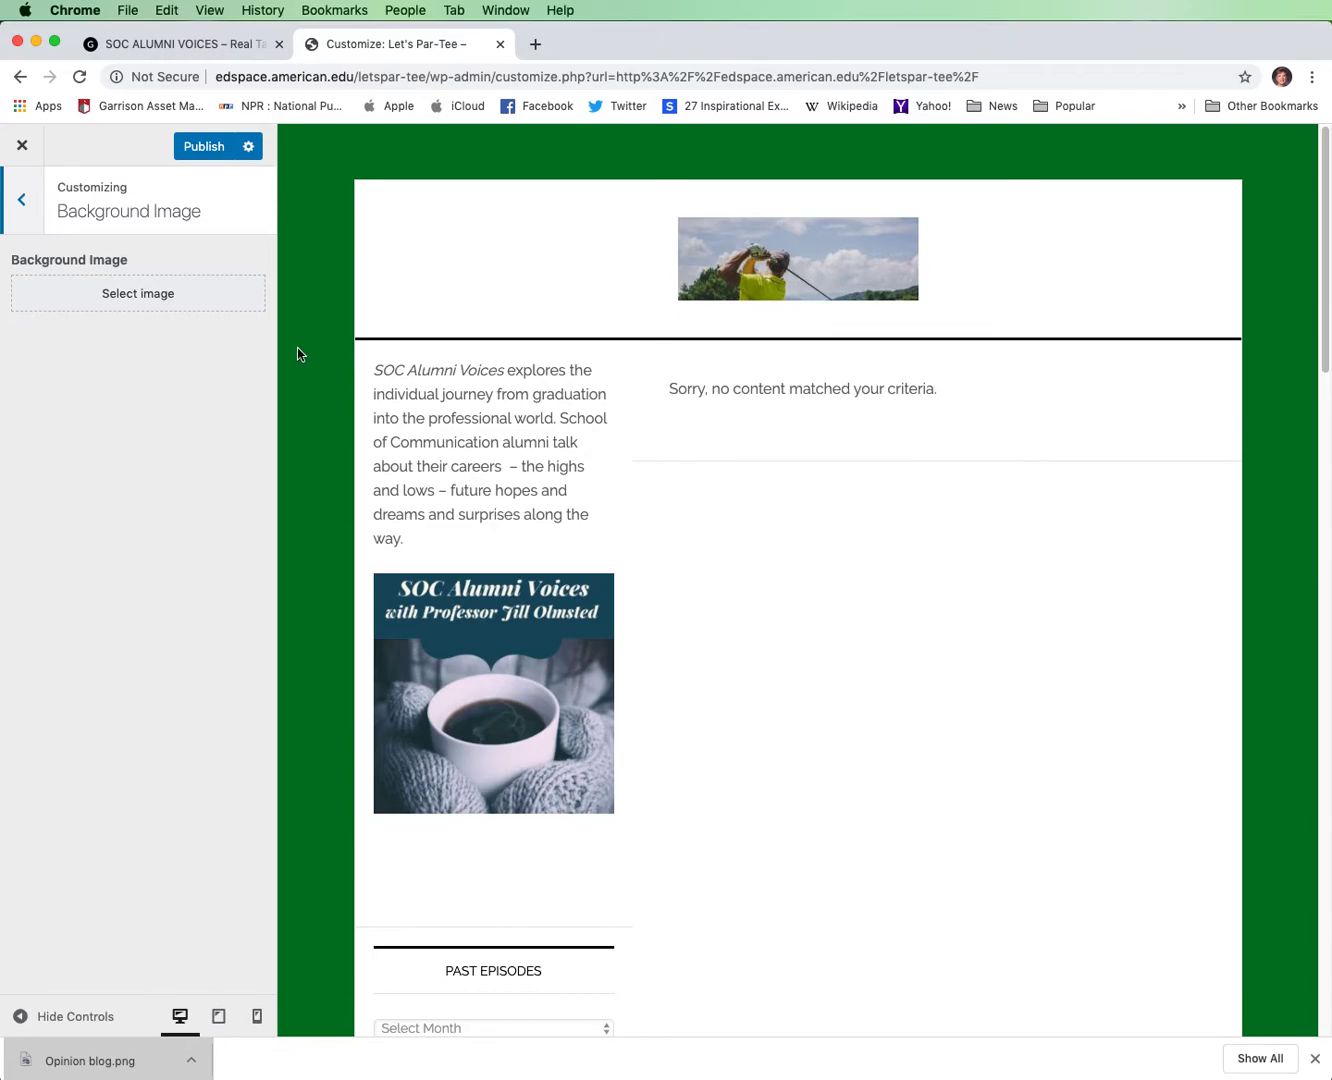
left_click(128, 294)
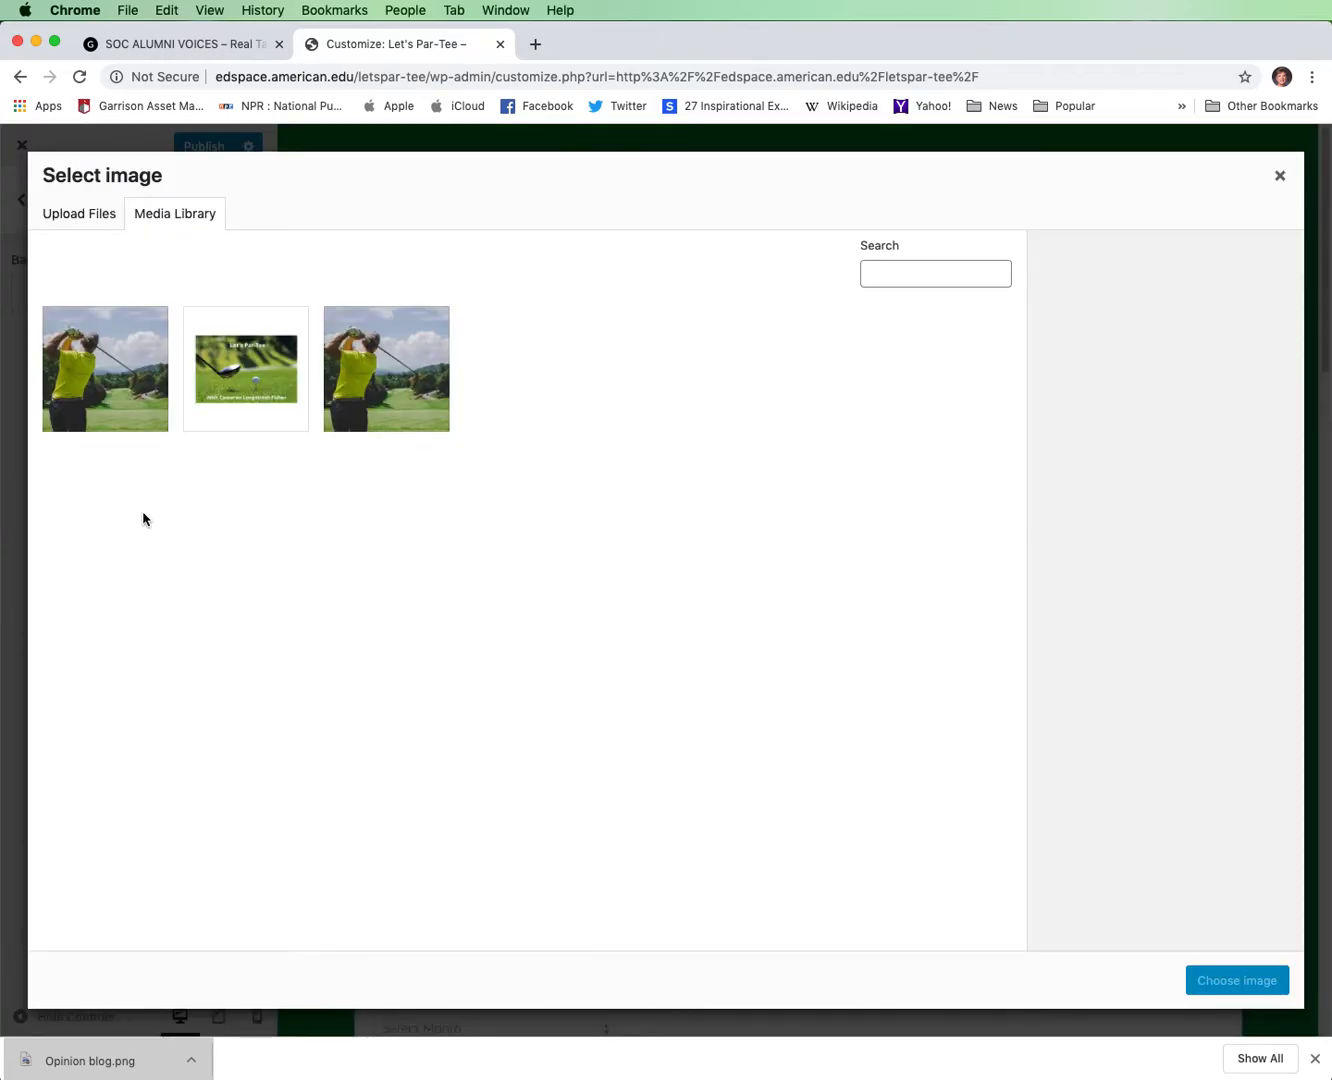
left_click(393, 393)
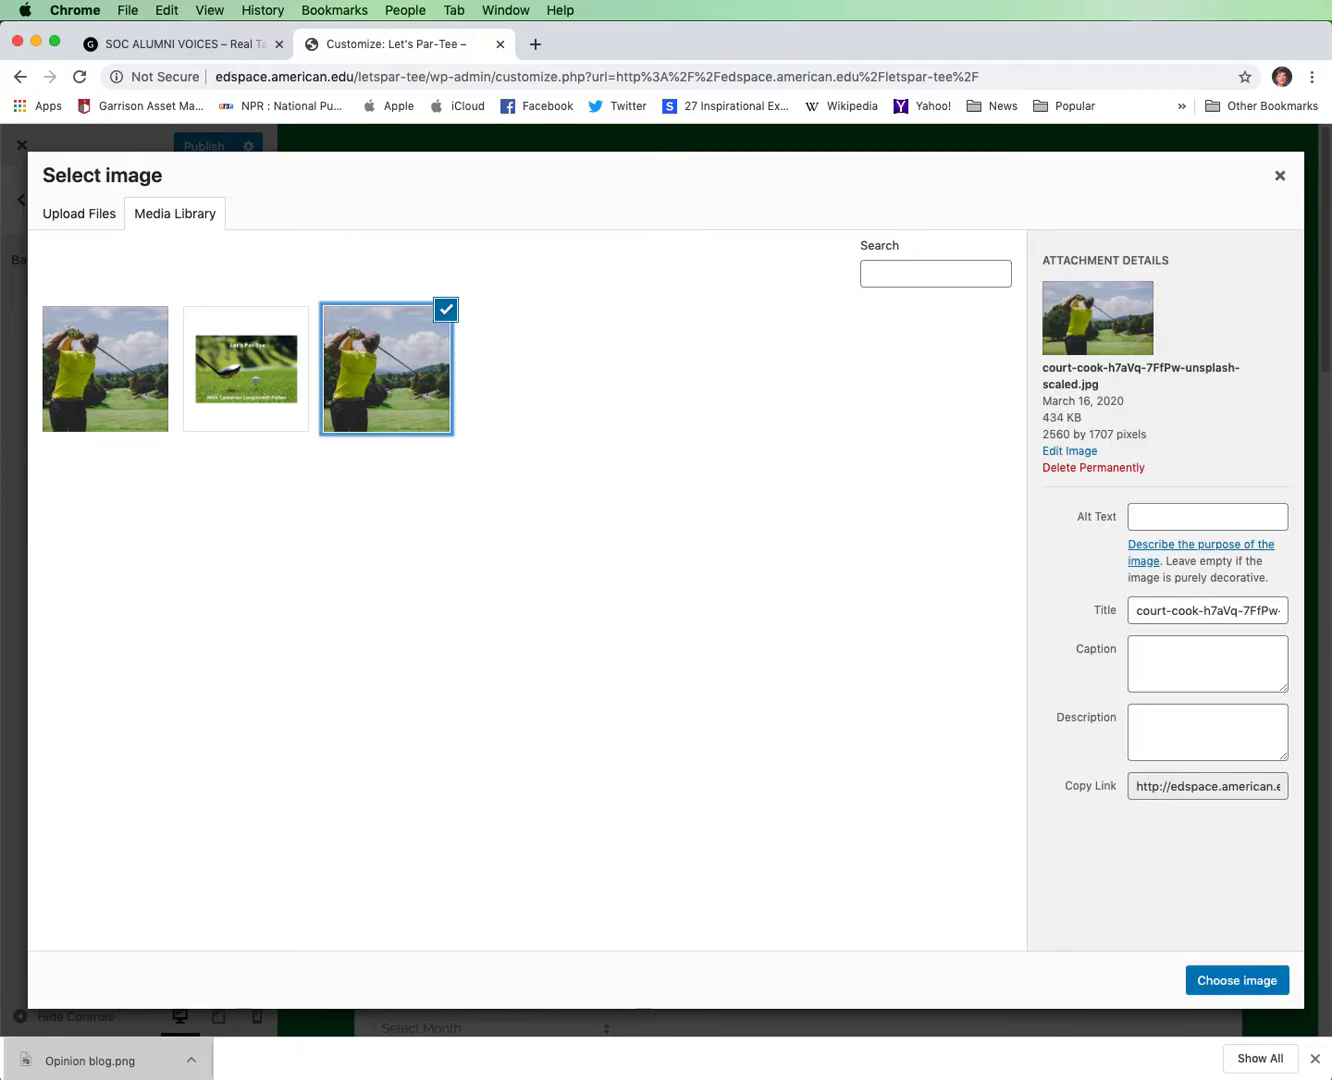
left_click(1238, 983)
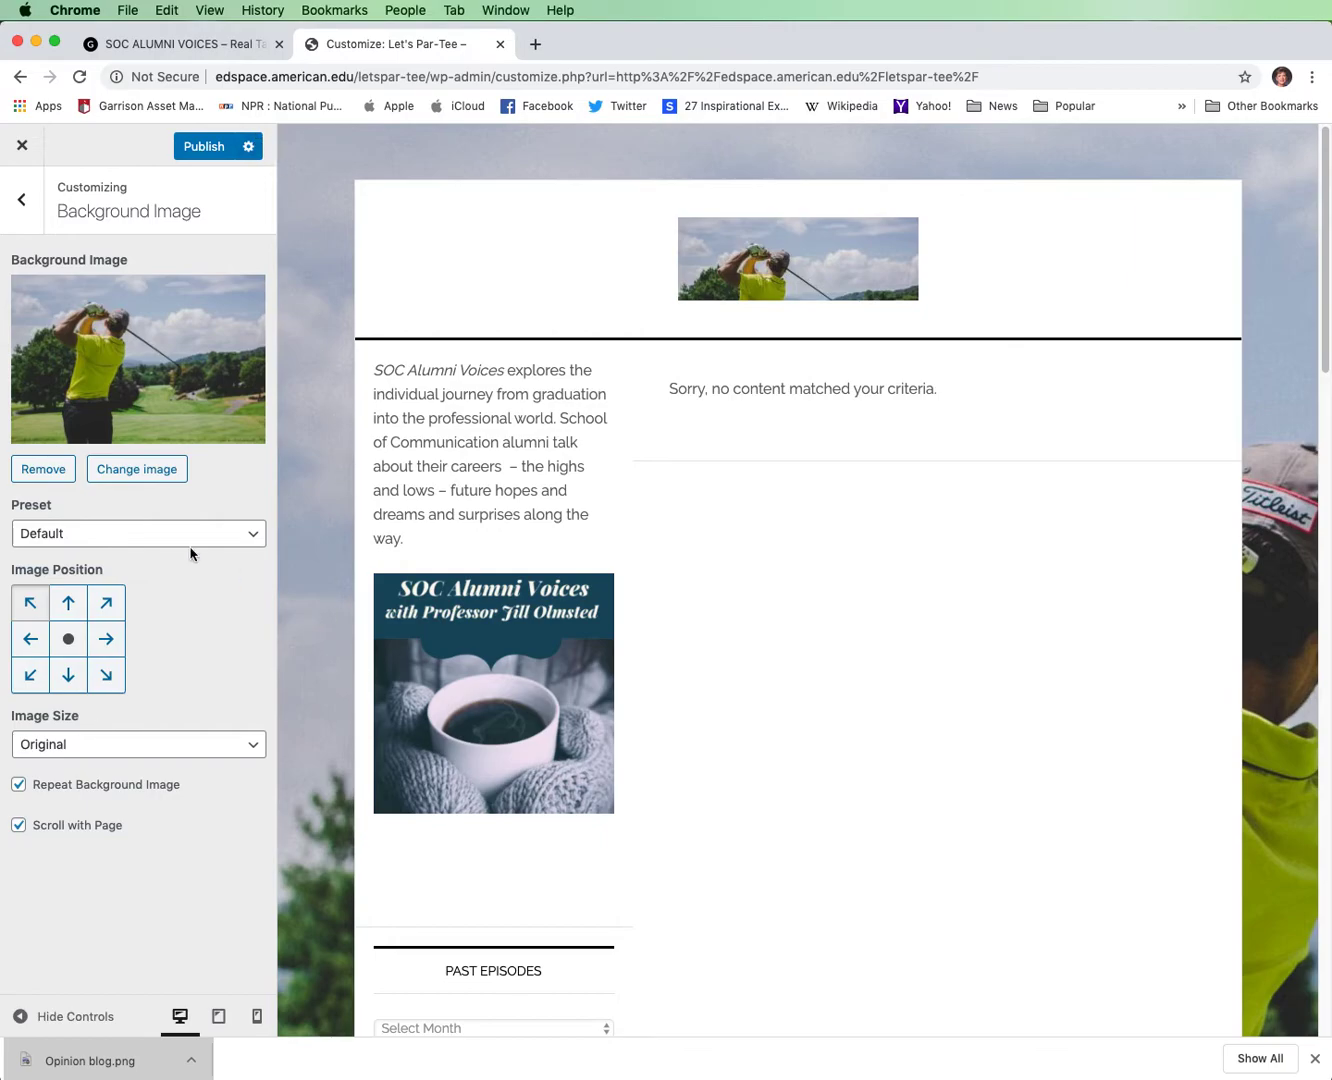
left_click(45, 472)
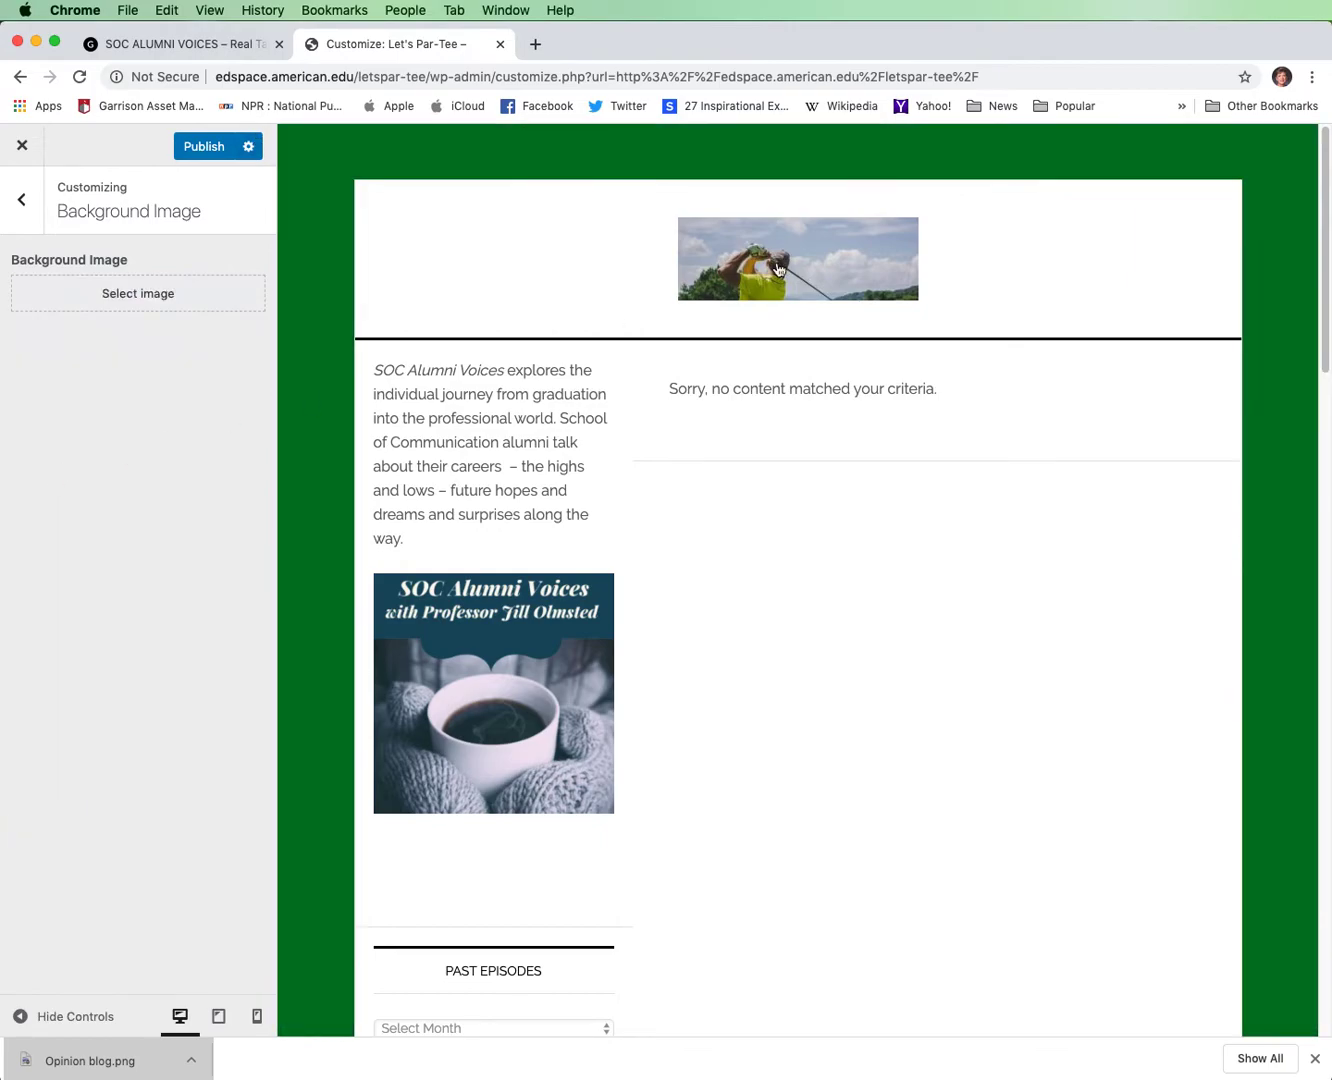
Hide the site's golfer header image and close the customizer, discarding the unpublished changes.
left_click(23, 206)
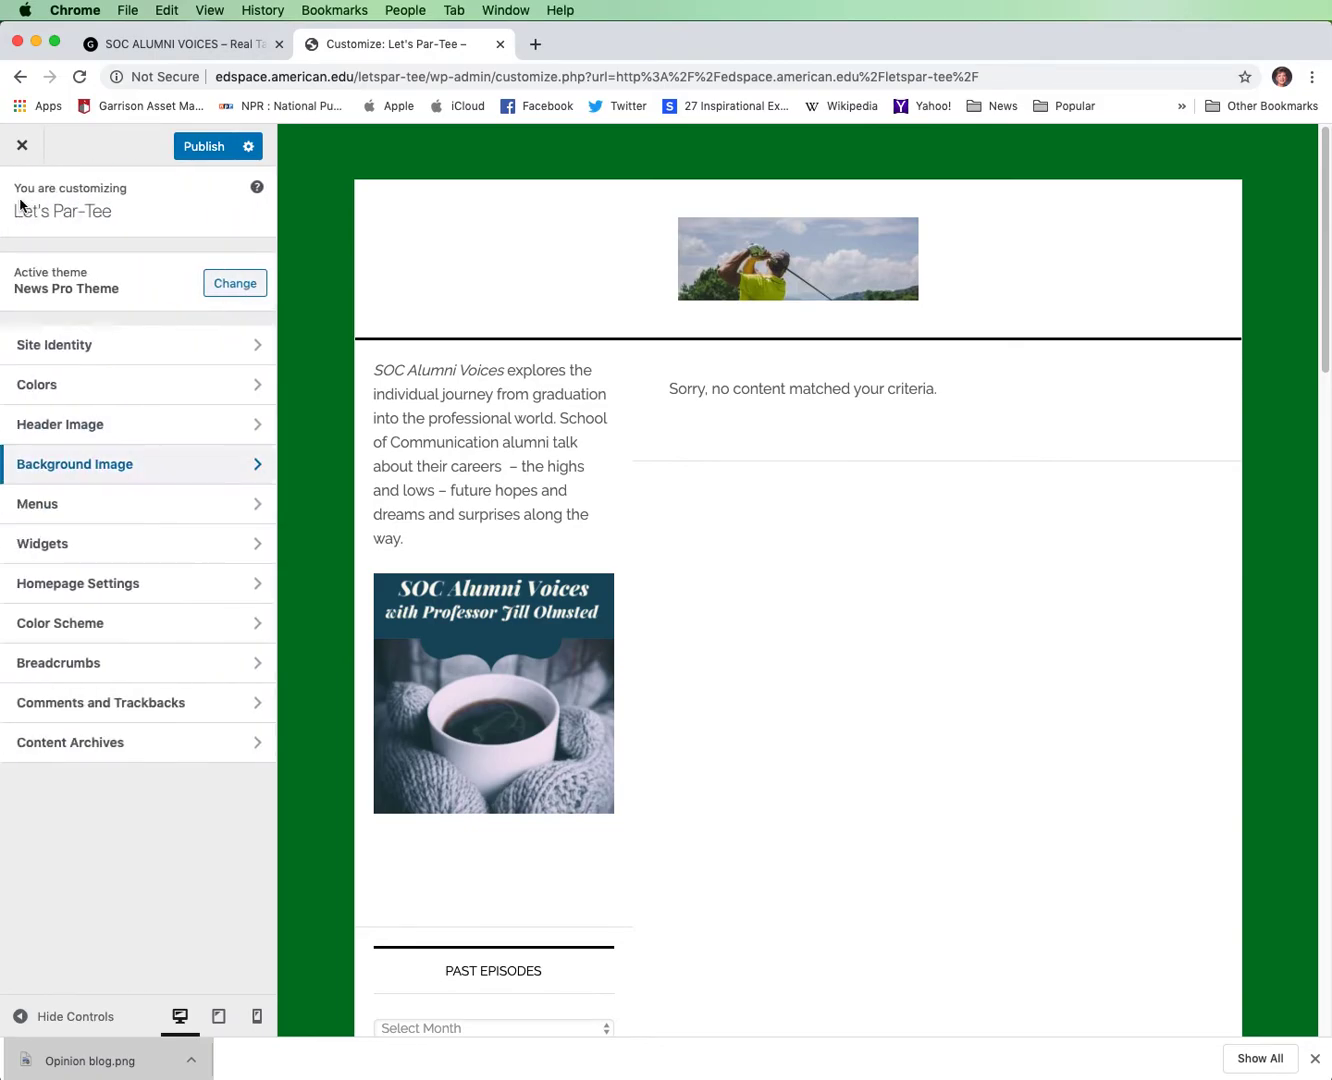
left_click(255, 427)
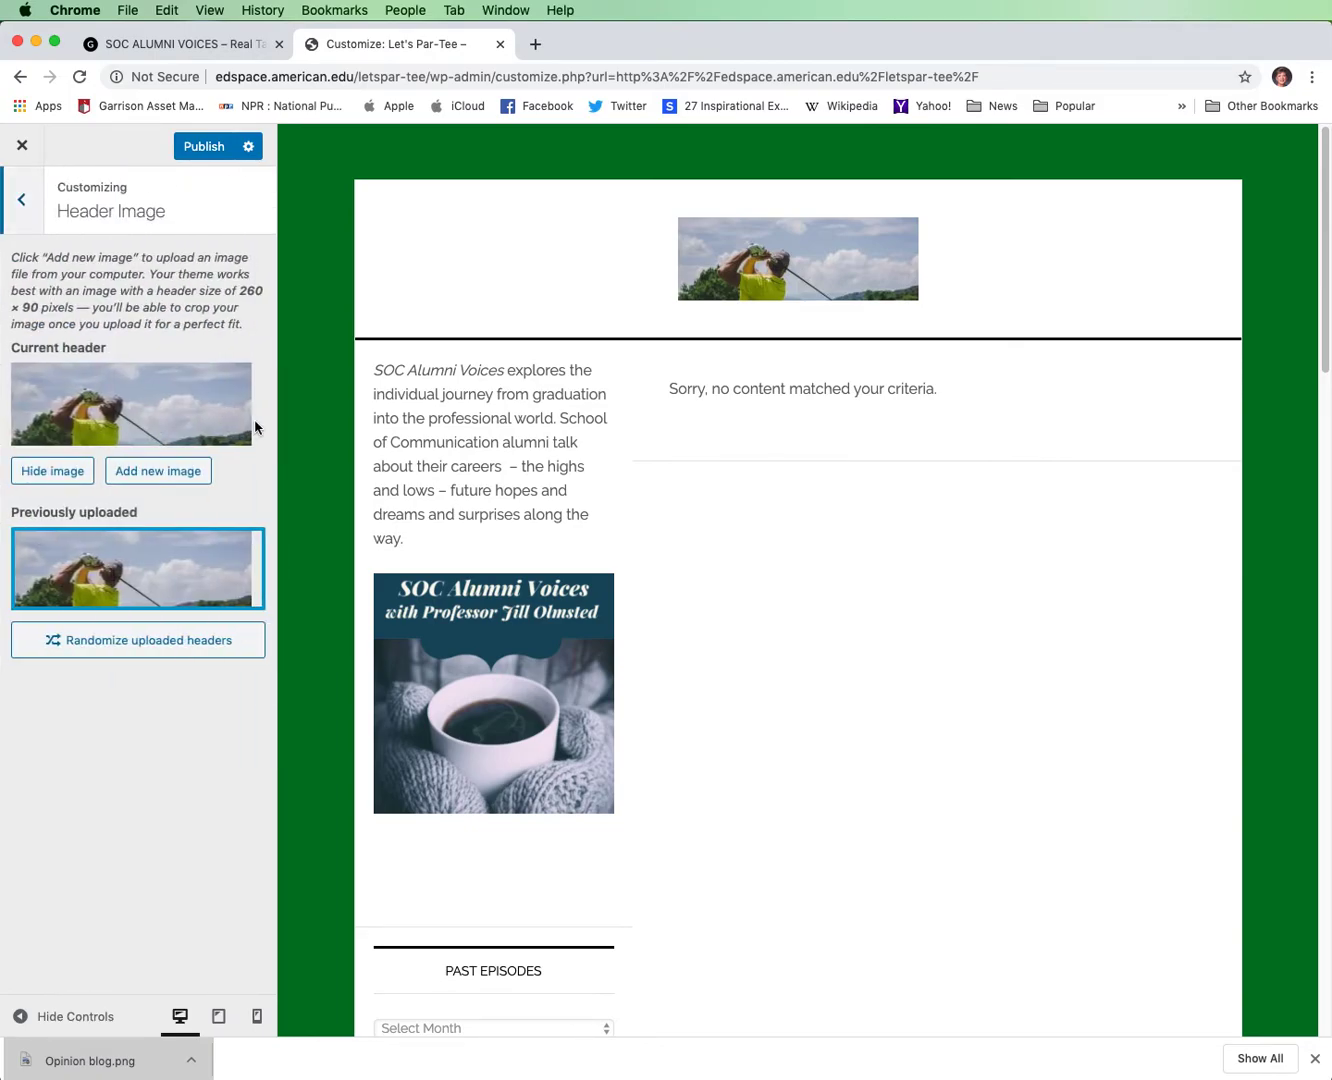
left_click(33, 474)
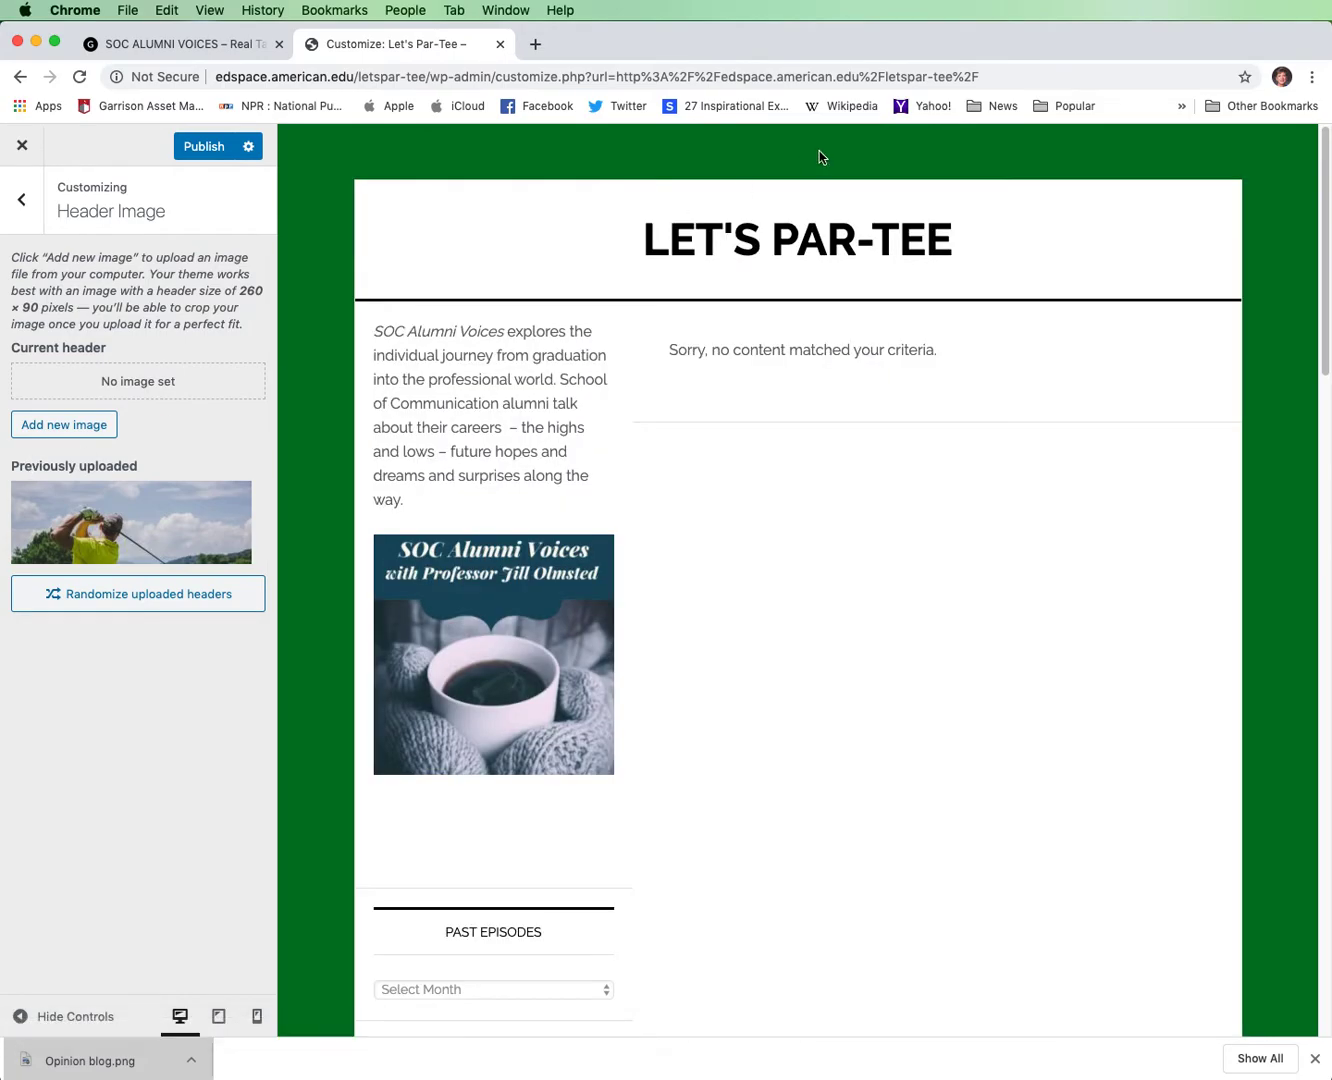
left_click(22, 201)
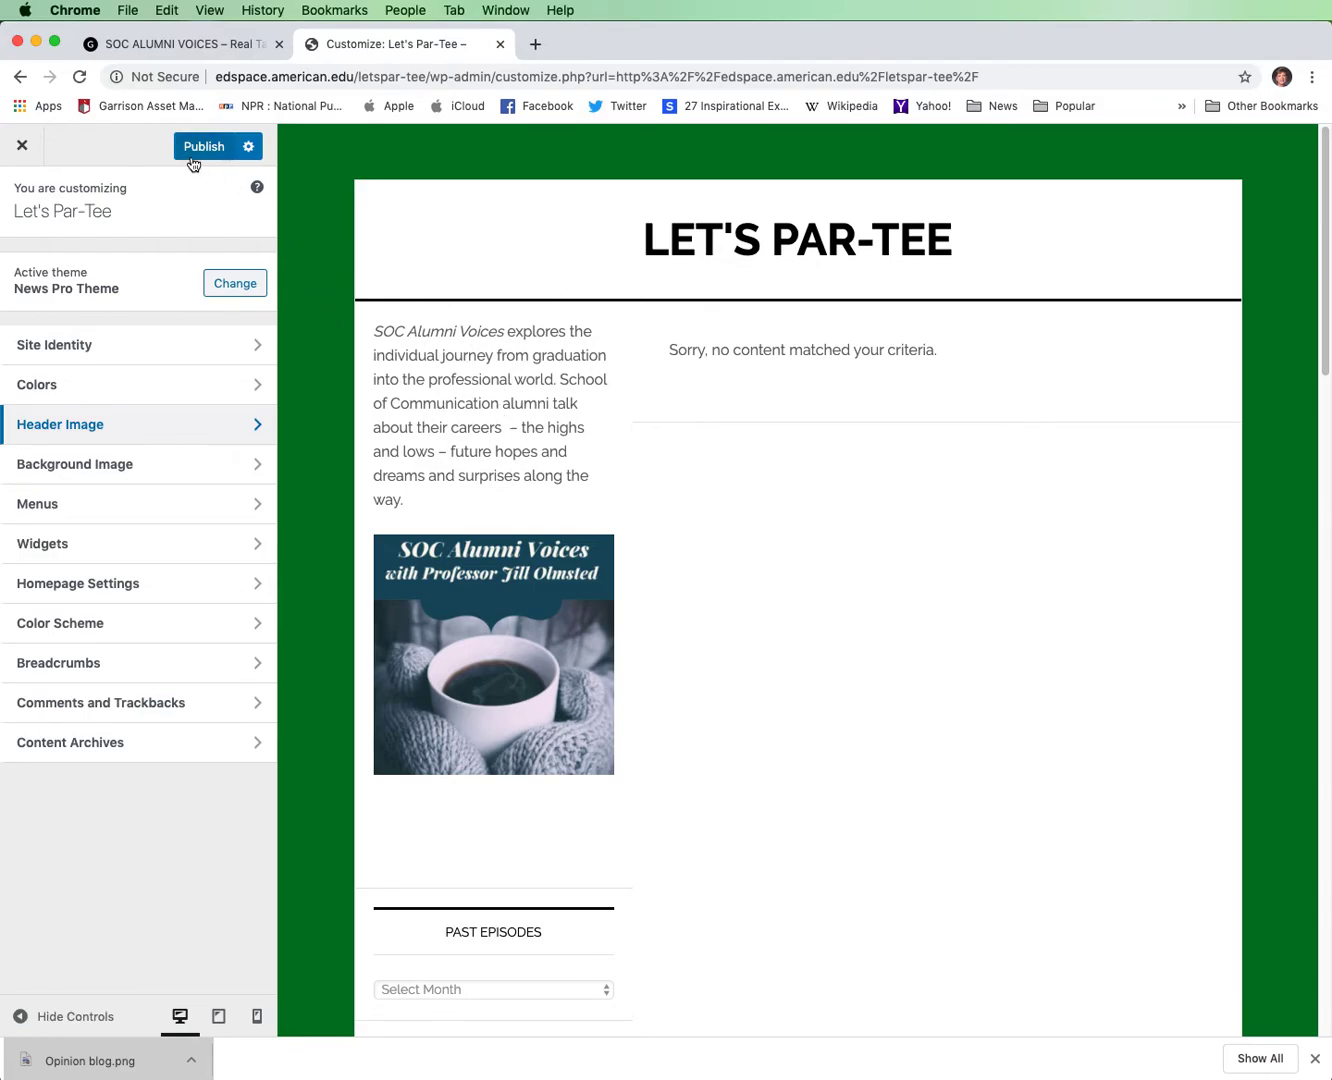
left_click(24, 149)
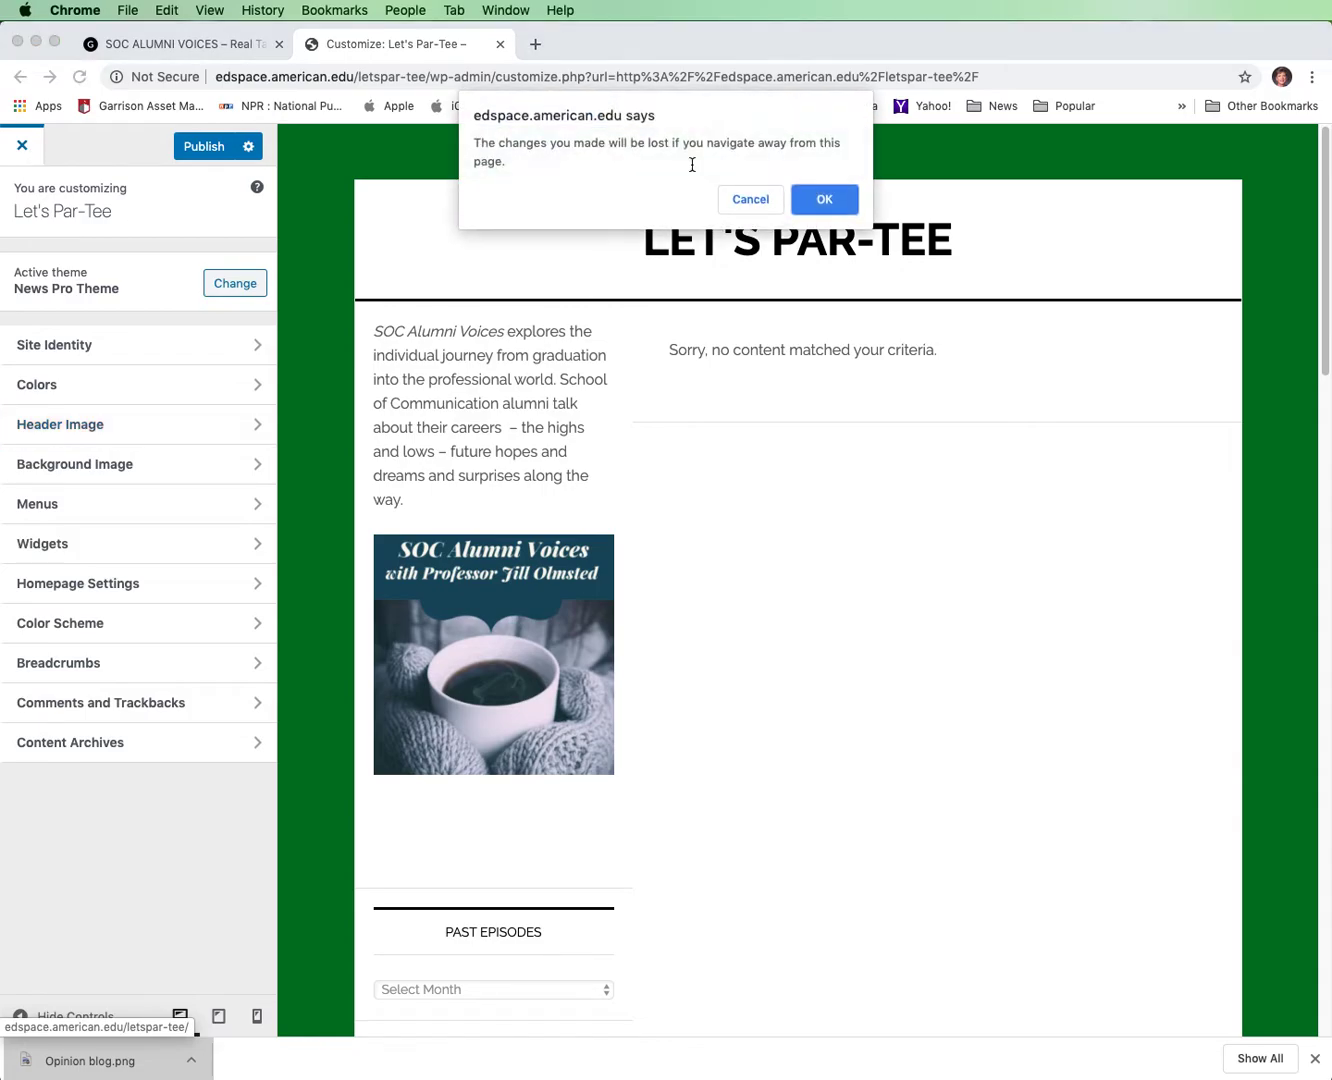
left_click(823, 203)
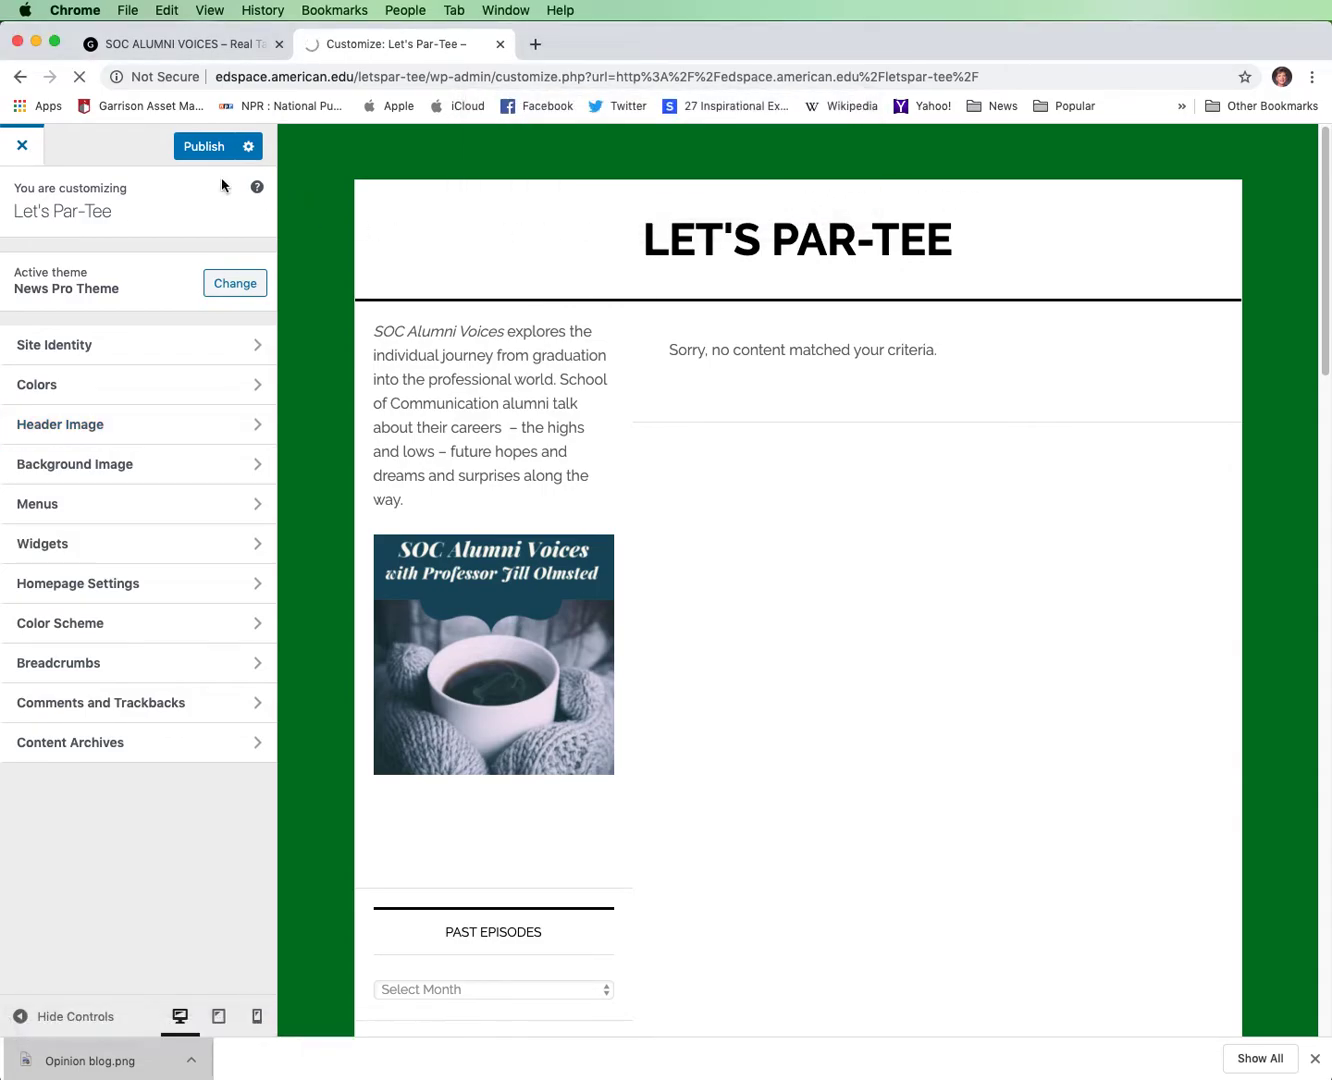
left_click(18, 150)
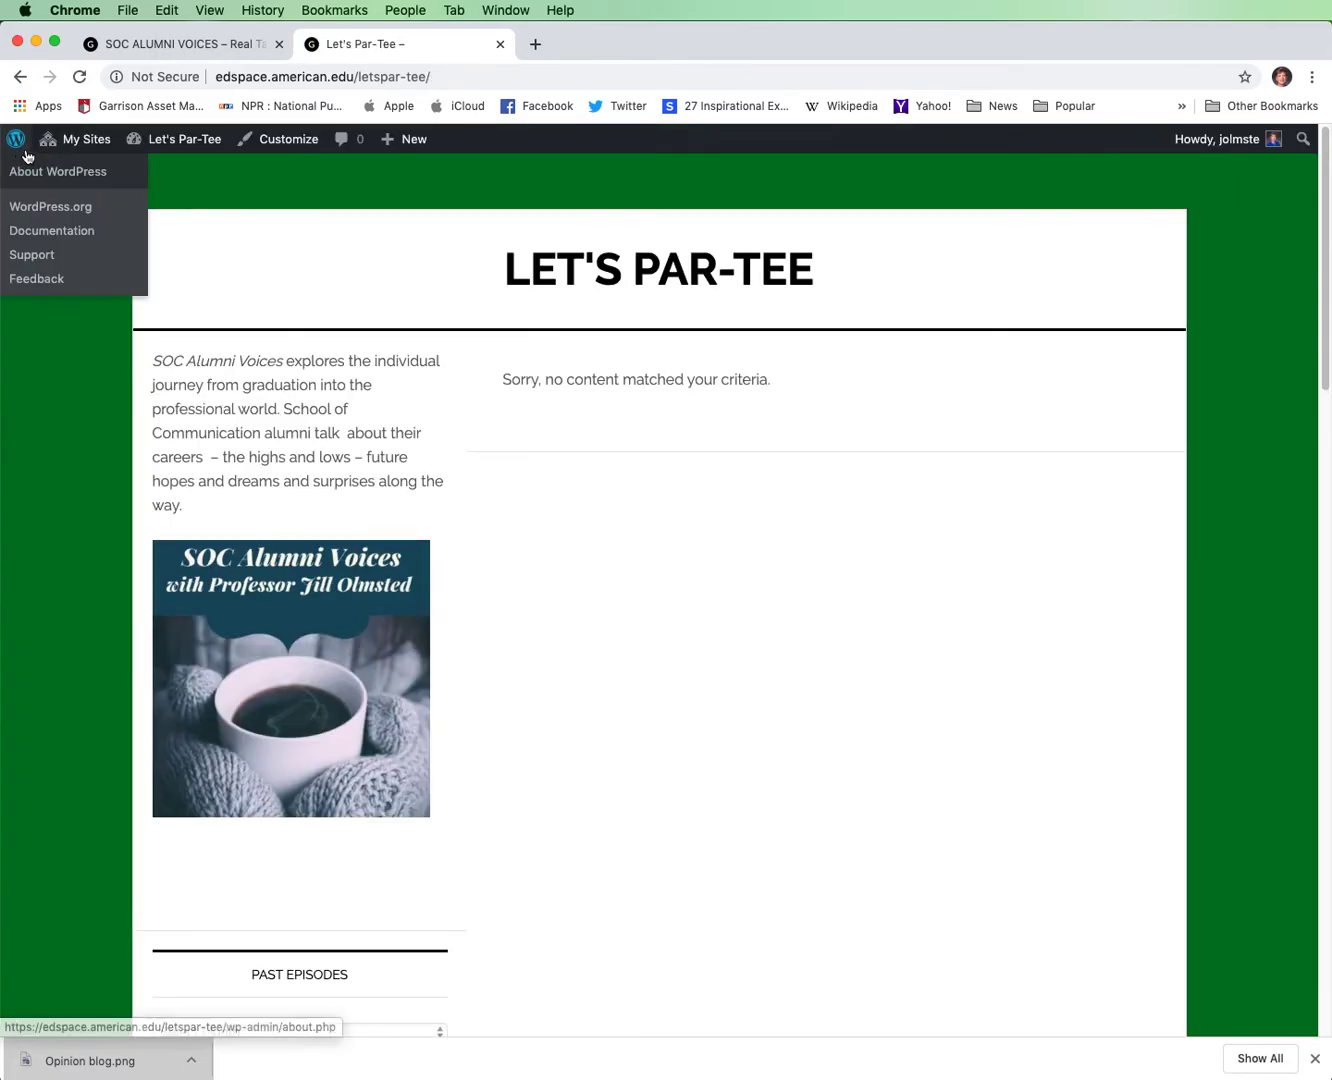
In the customizer's Primary Sidebar, replace the first text widget's introduction paragraph with "Golf is America's oldest sport......".
left_click(294, 147)
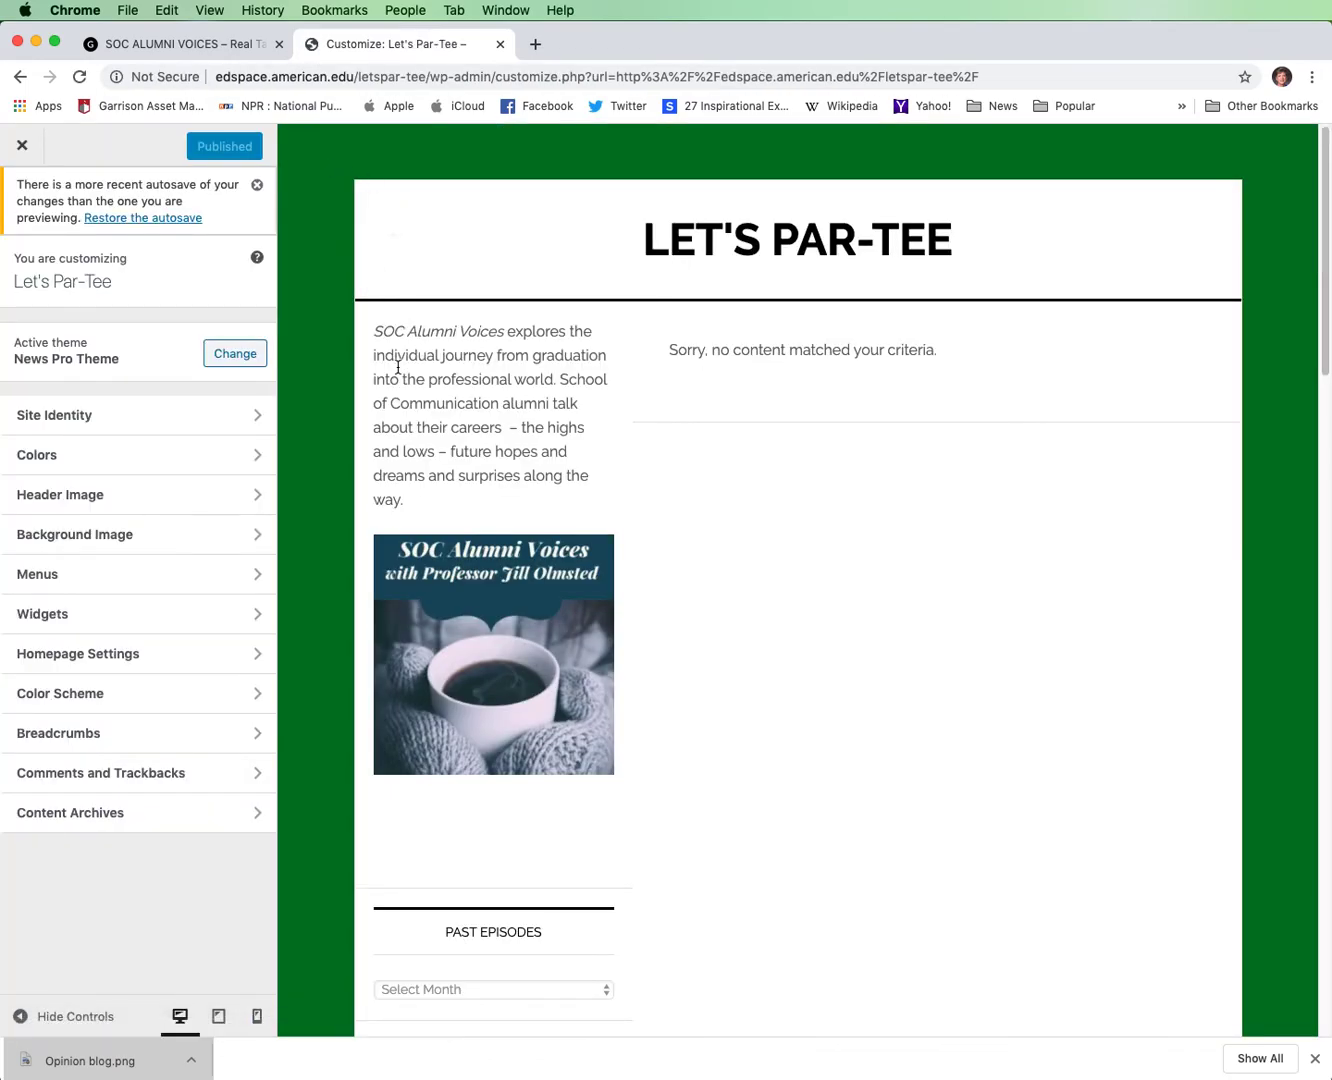
left_click(260, 619)
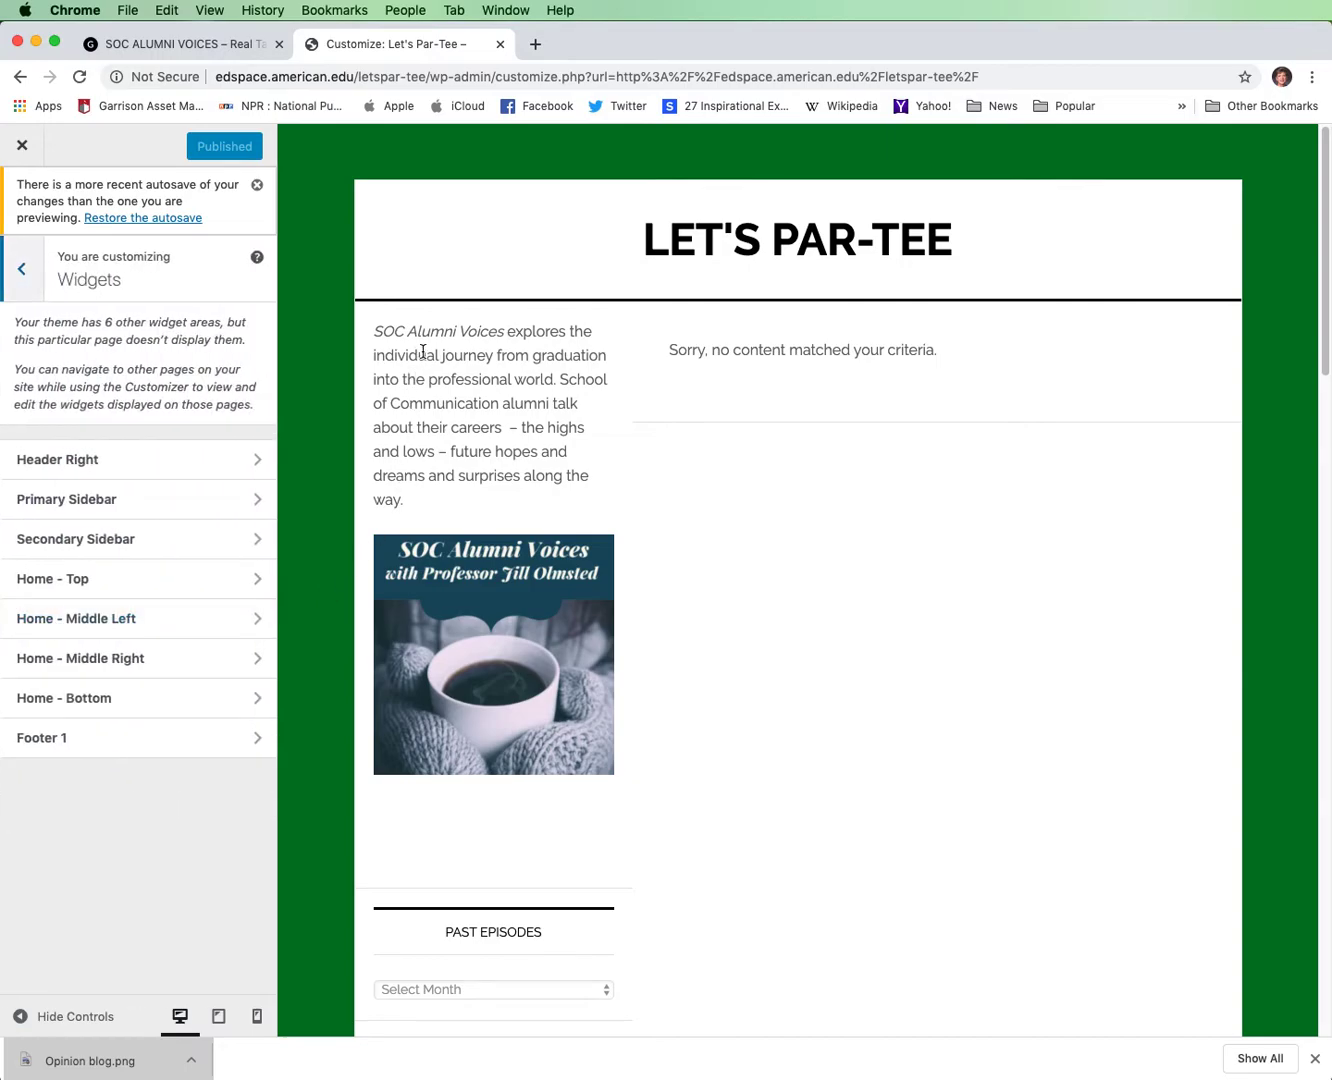
left_click(256, 501)
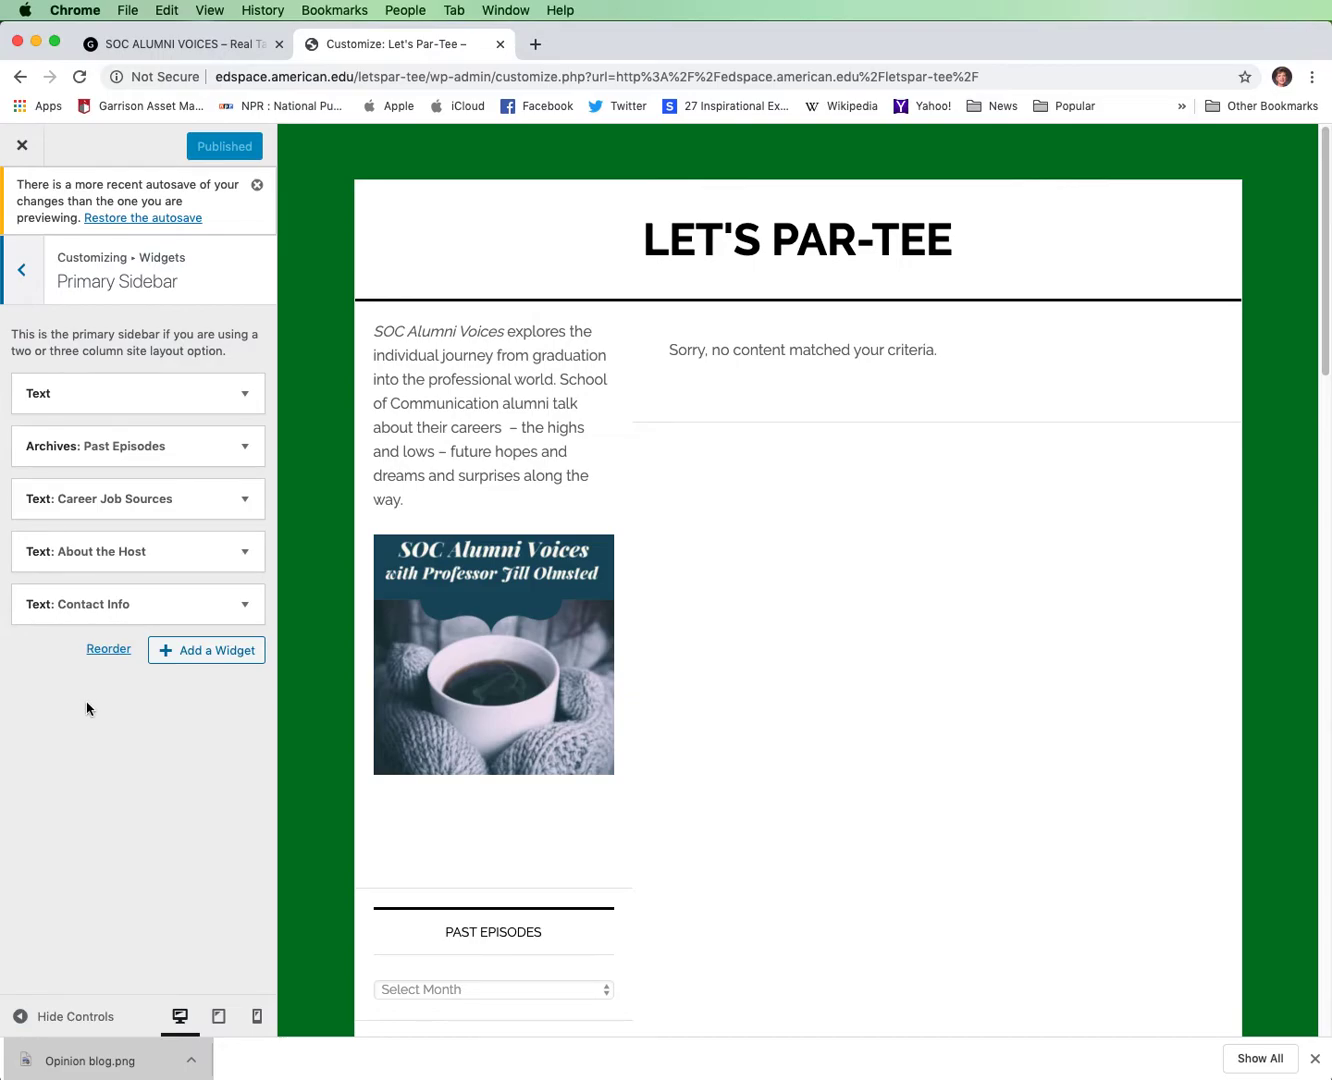
left_click(243, 393)
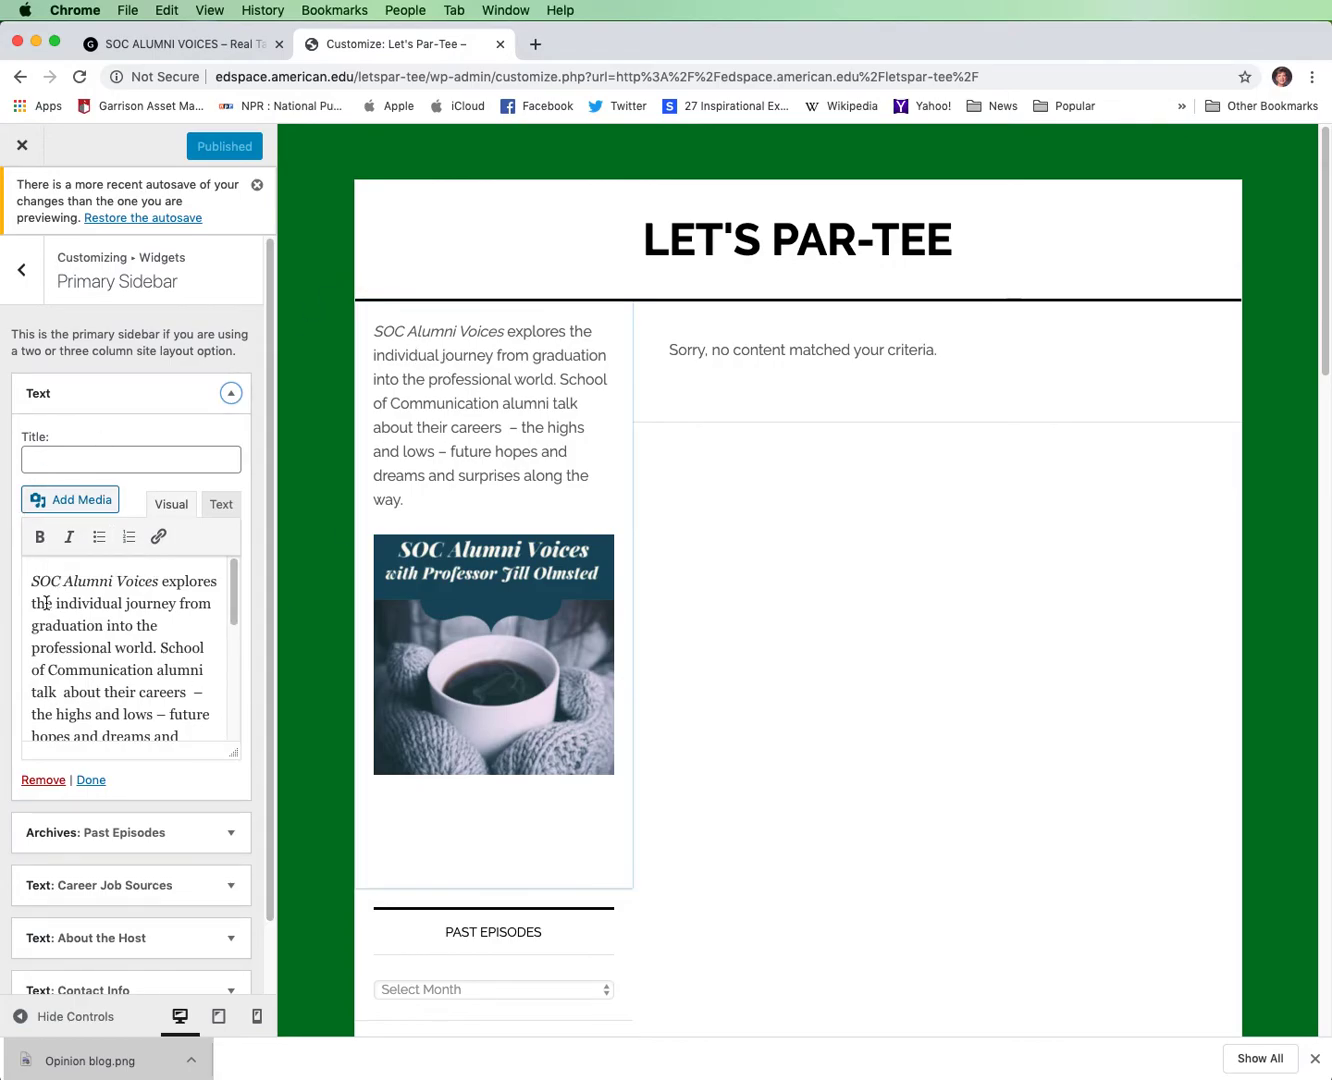
left_click_drag(31, 585, 201, 592)
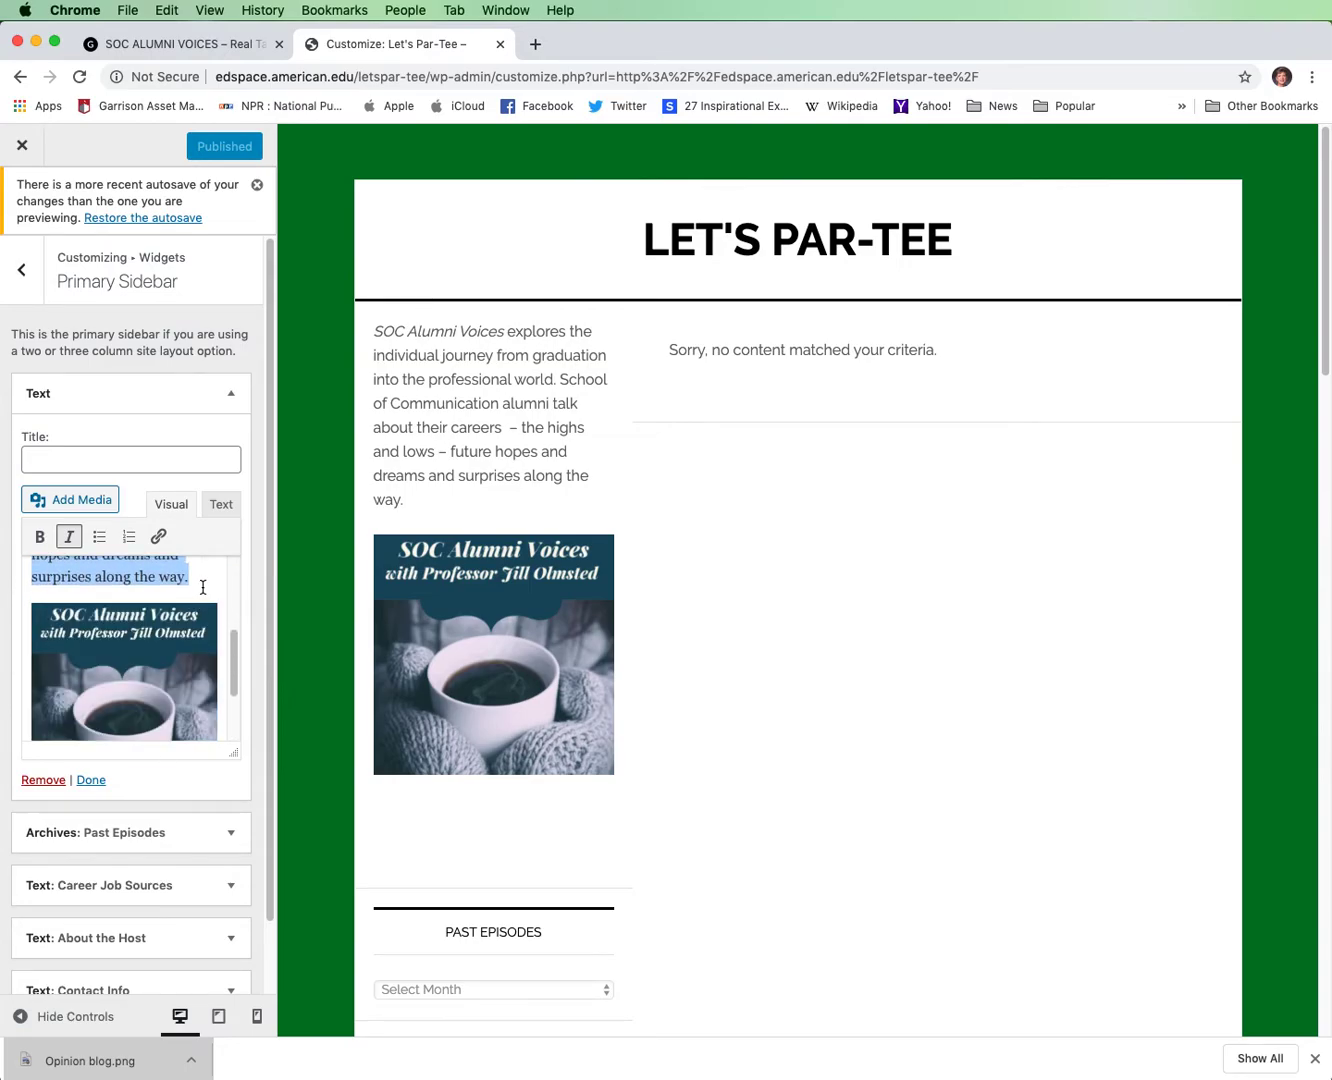
key("BackSpace")
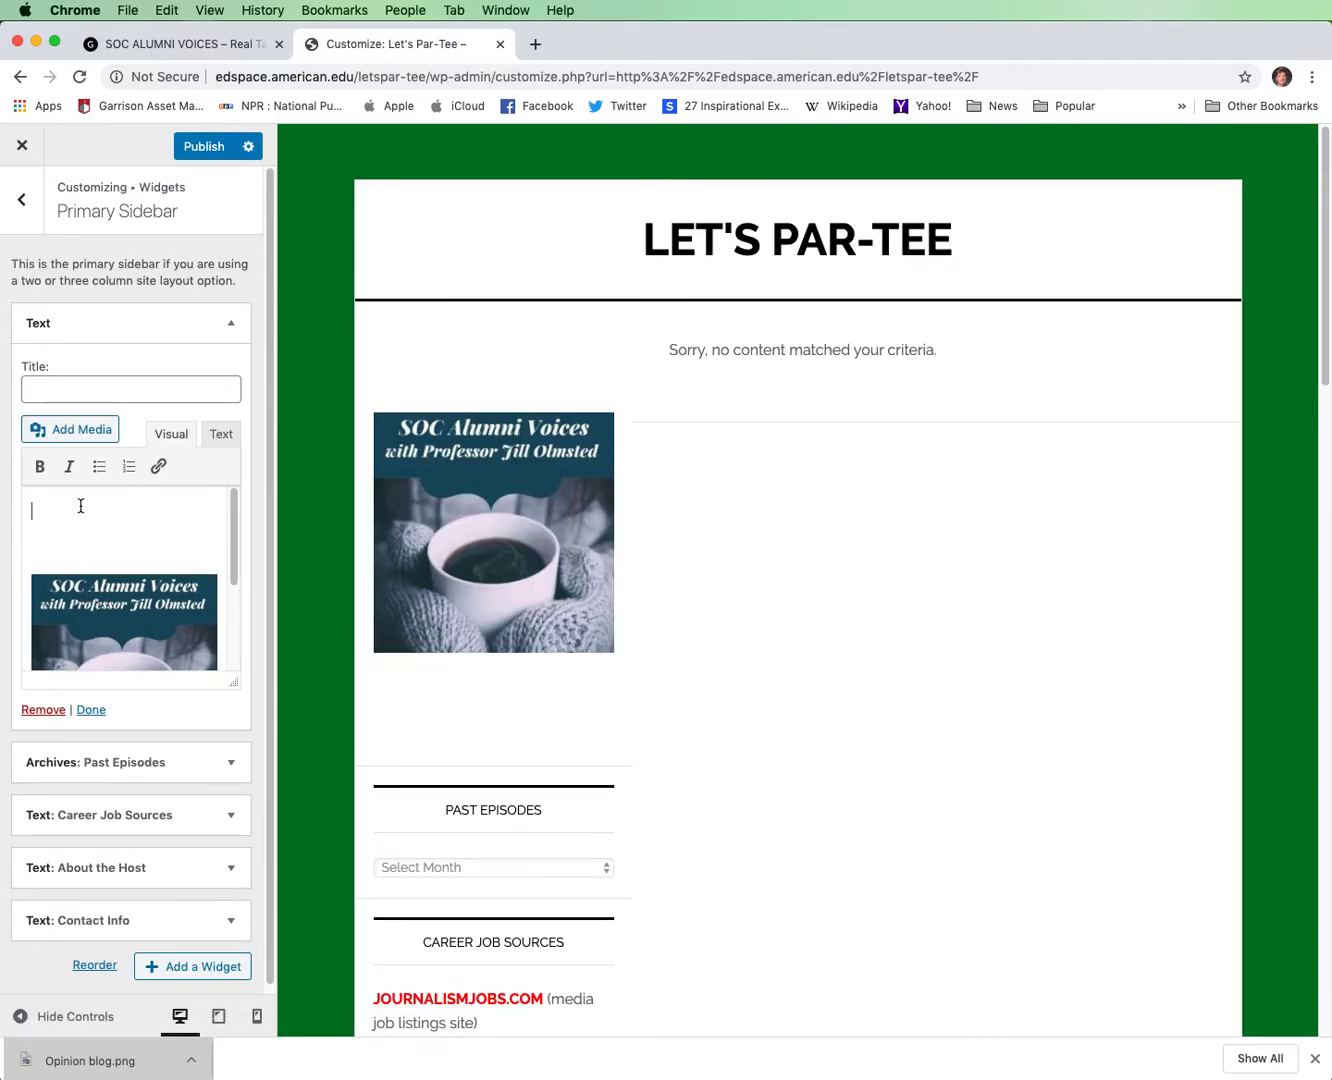
type("Golf is")
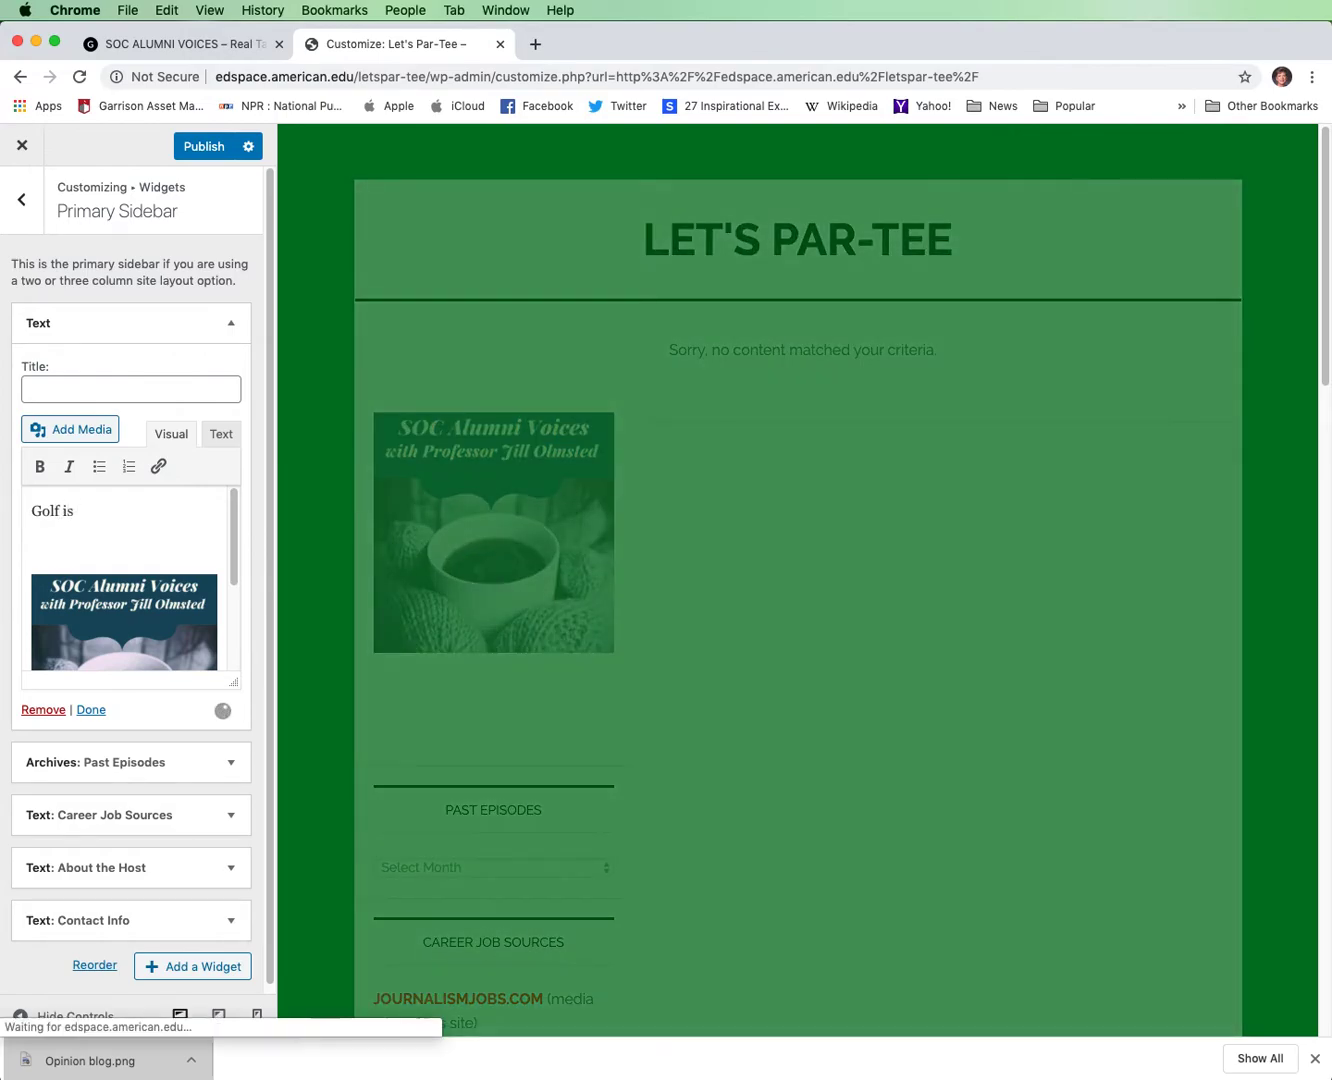
type(" America")
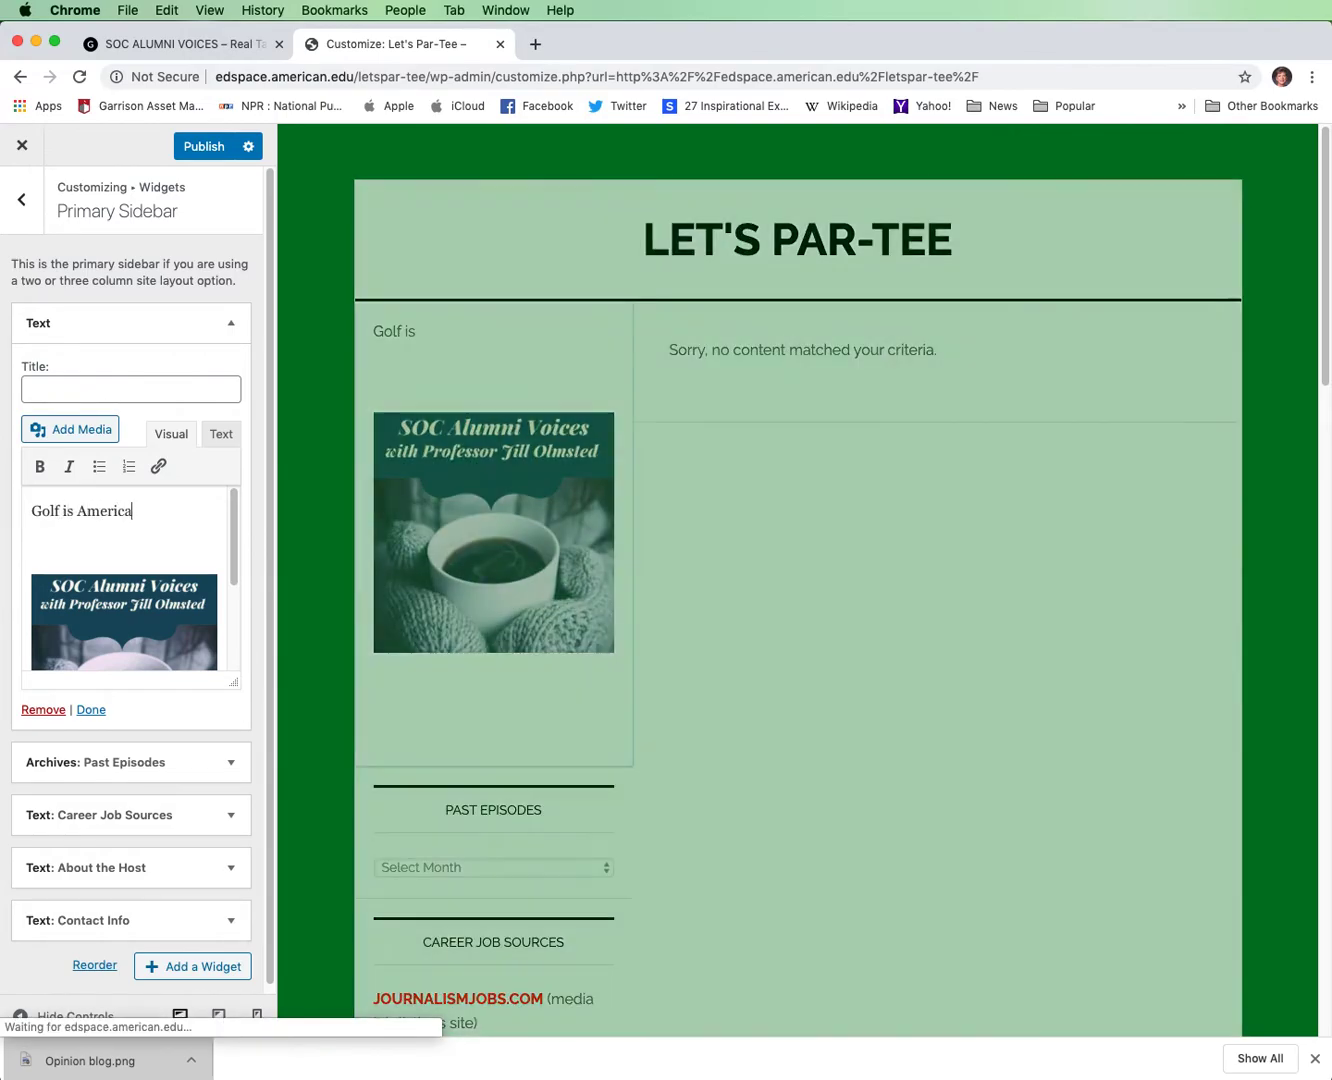
type("'s oldest ")
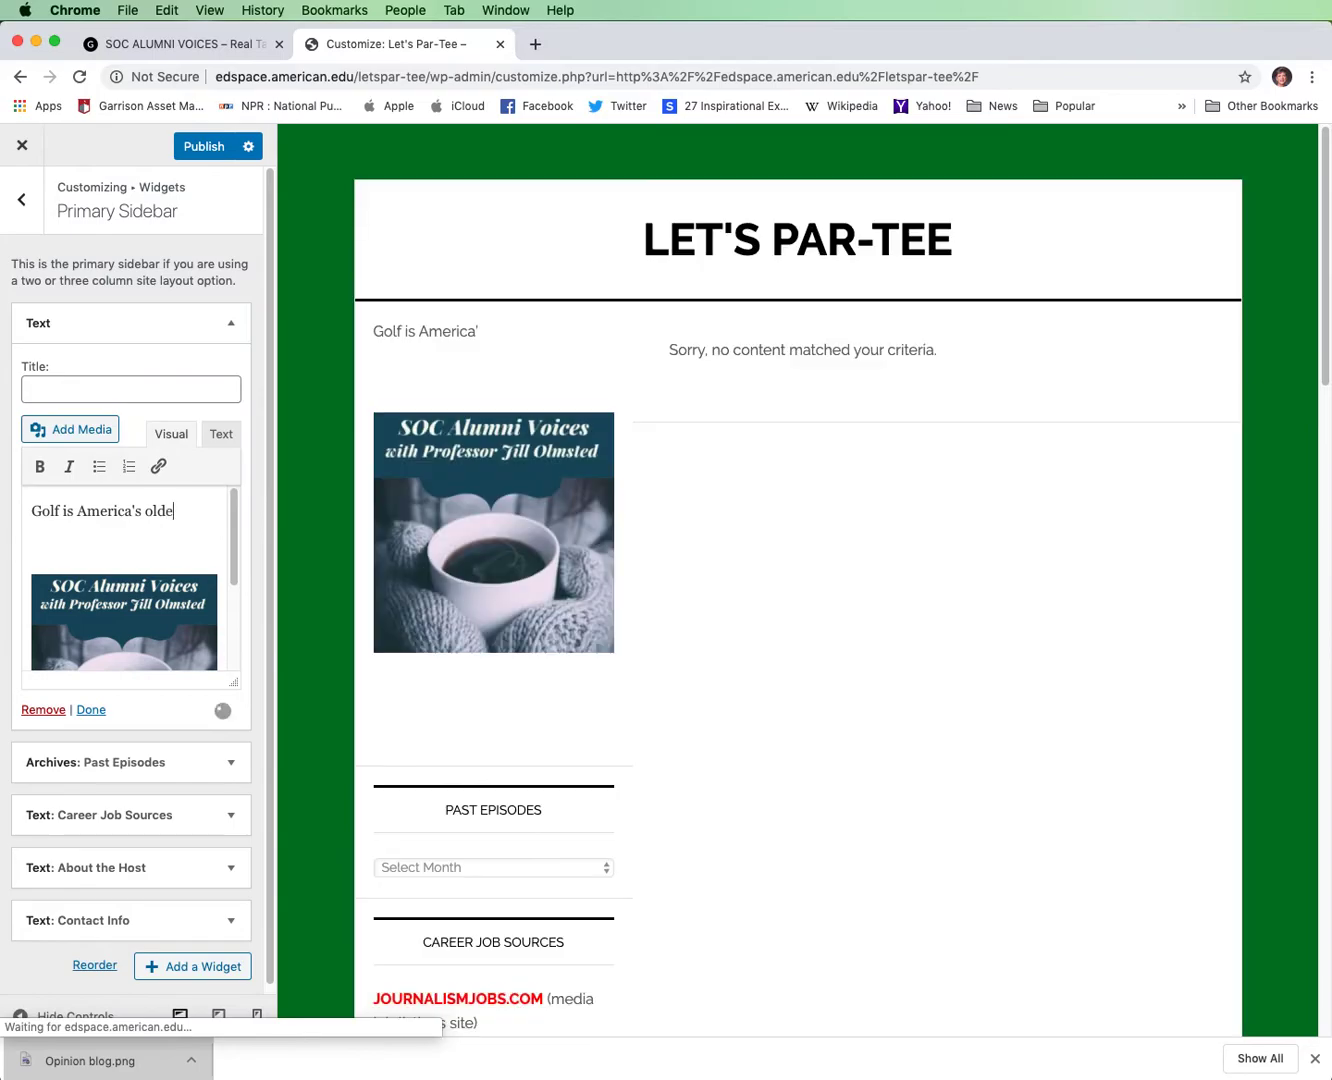
type("sport......")
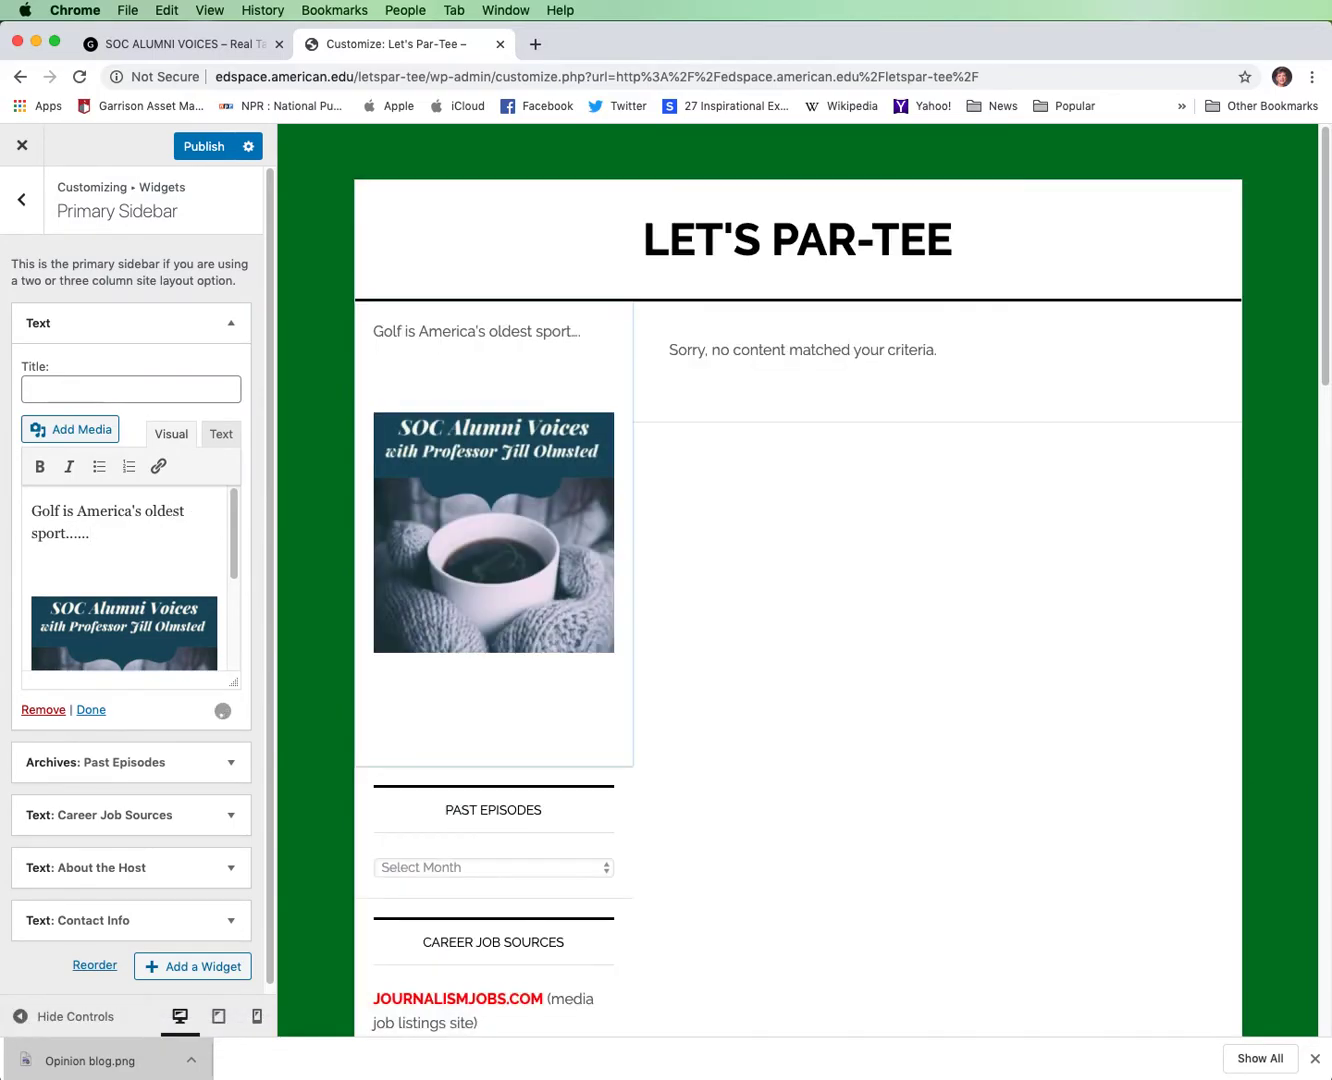
Remove the SOC Alumni Voices coffee cup image from the first text widget.
scroll(159, 567, "down", 2)
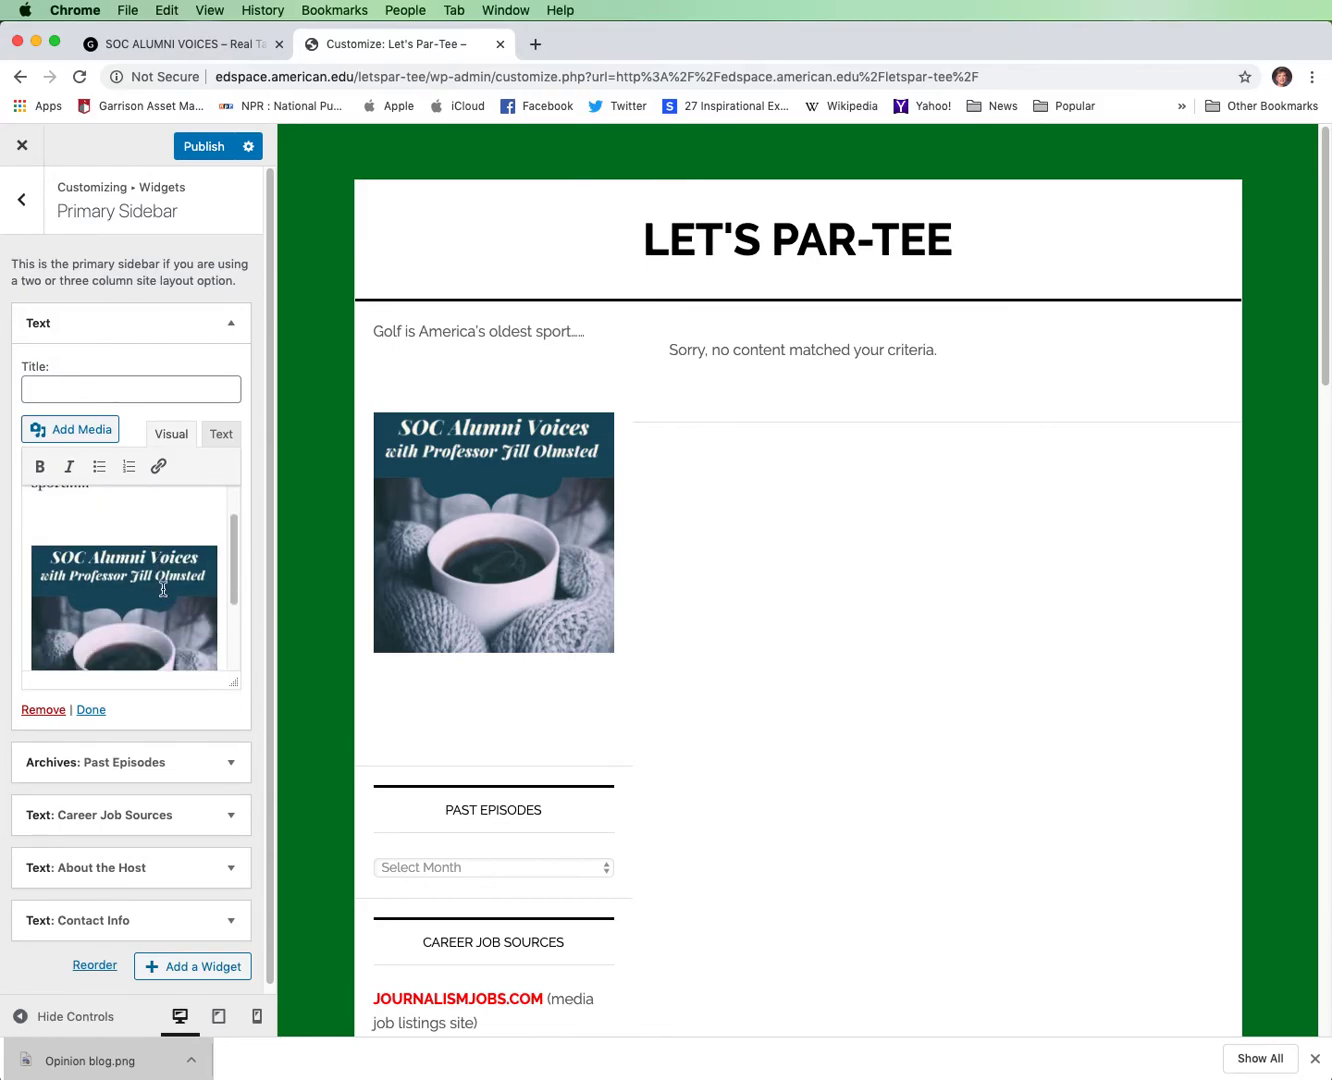
left_click(164, 590)
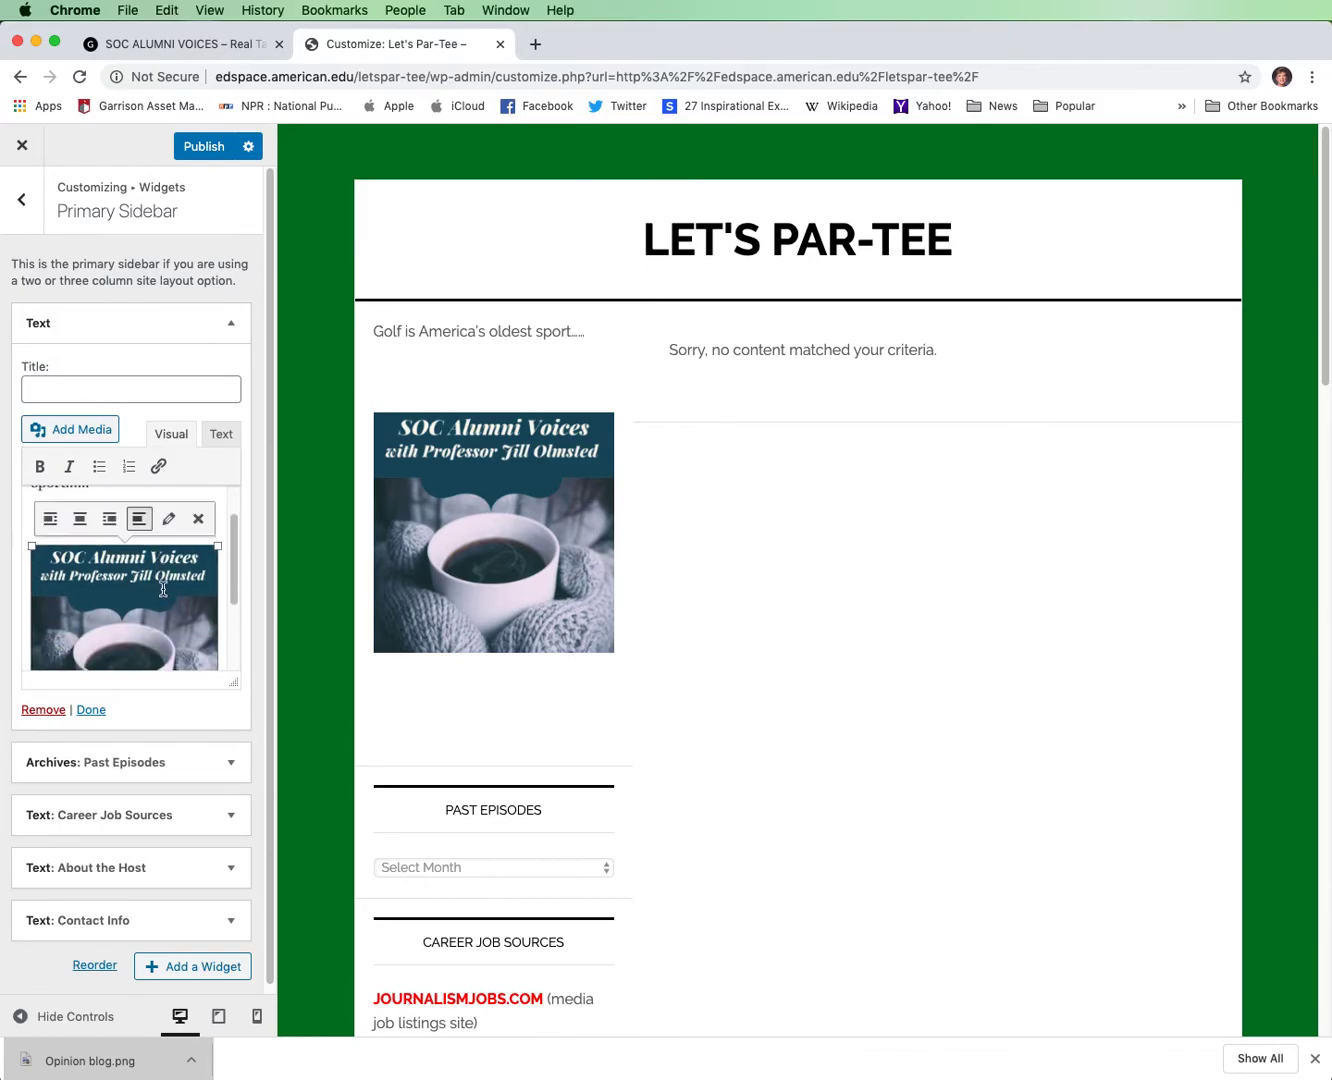
left_click(199, 527)
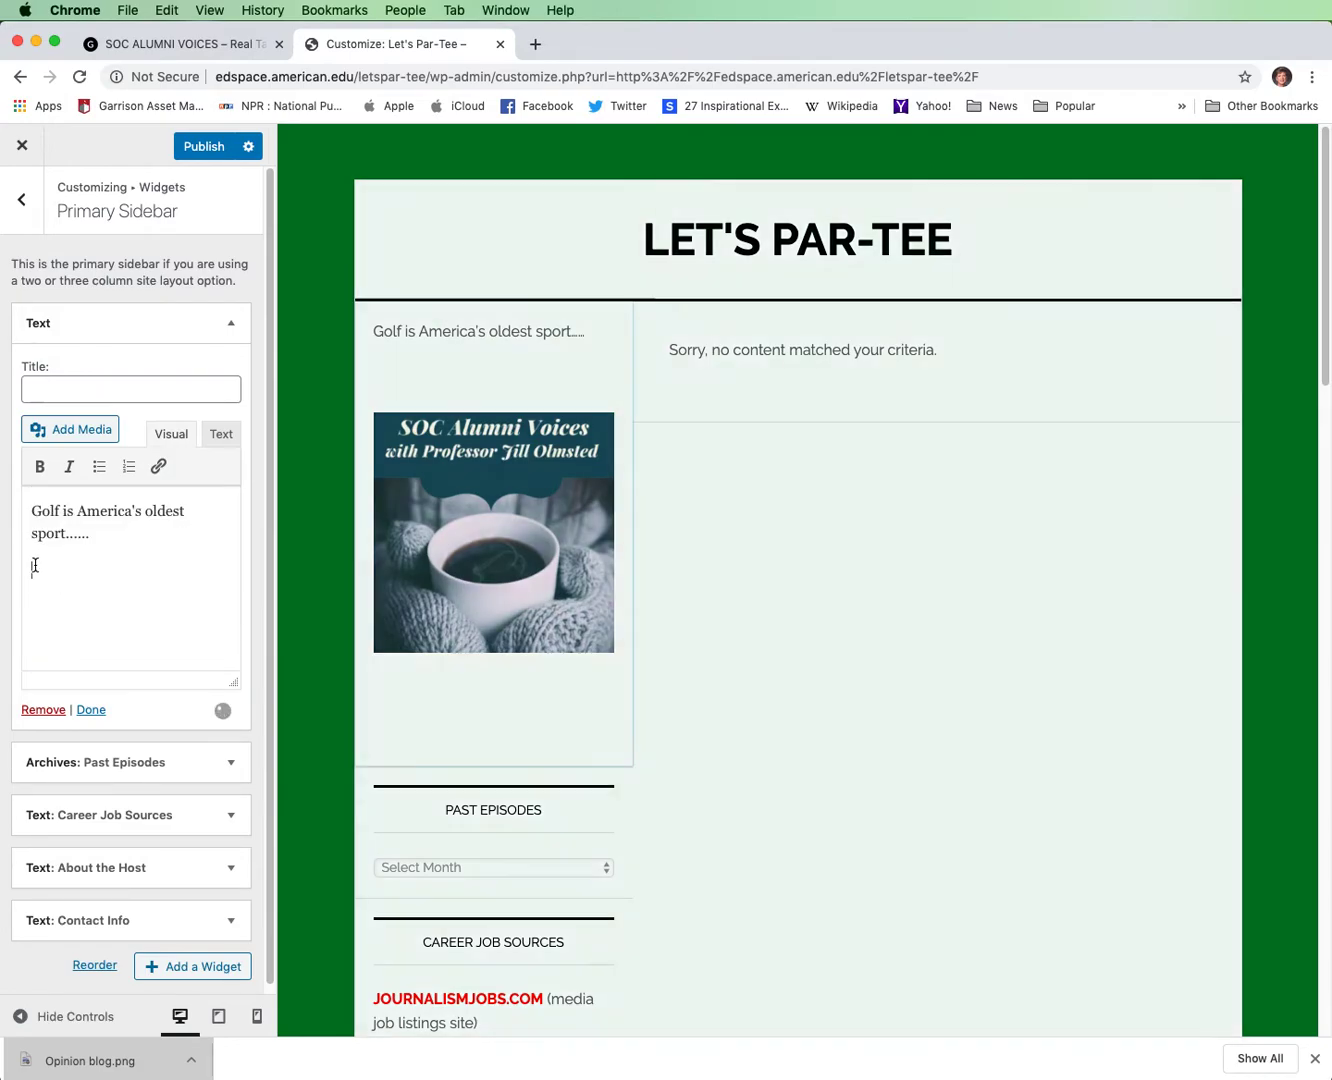
Insert GOLF.png from the media library below the widget's text at Medium – 300 × 300 with no alignment, and publish the change.
left_click(40, 565)
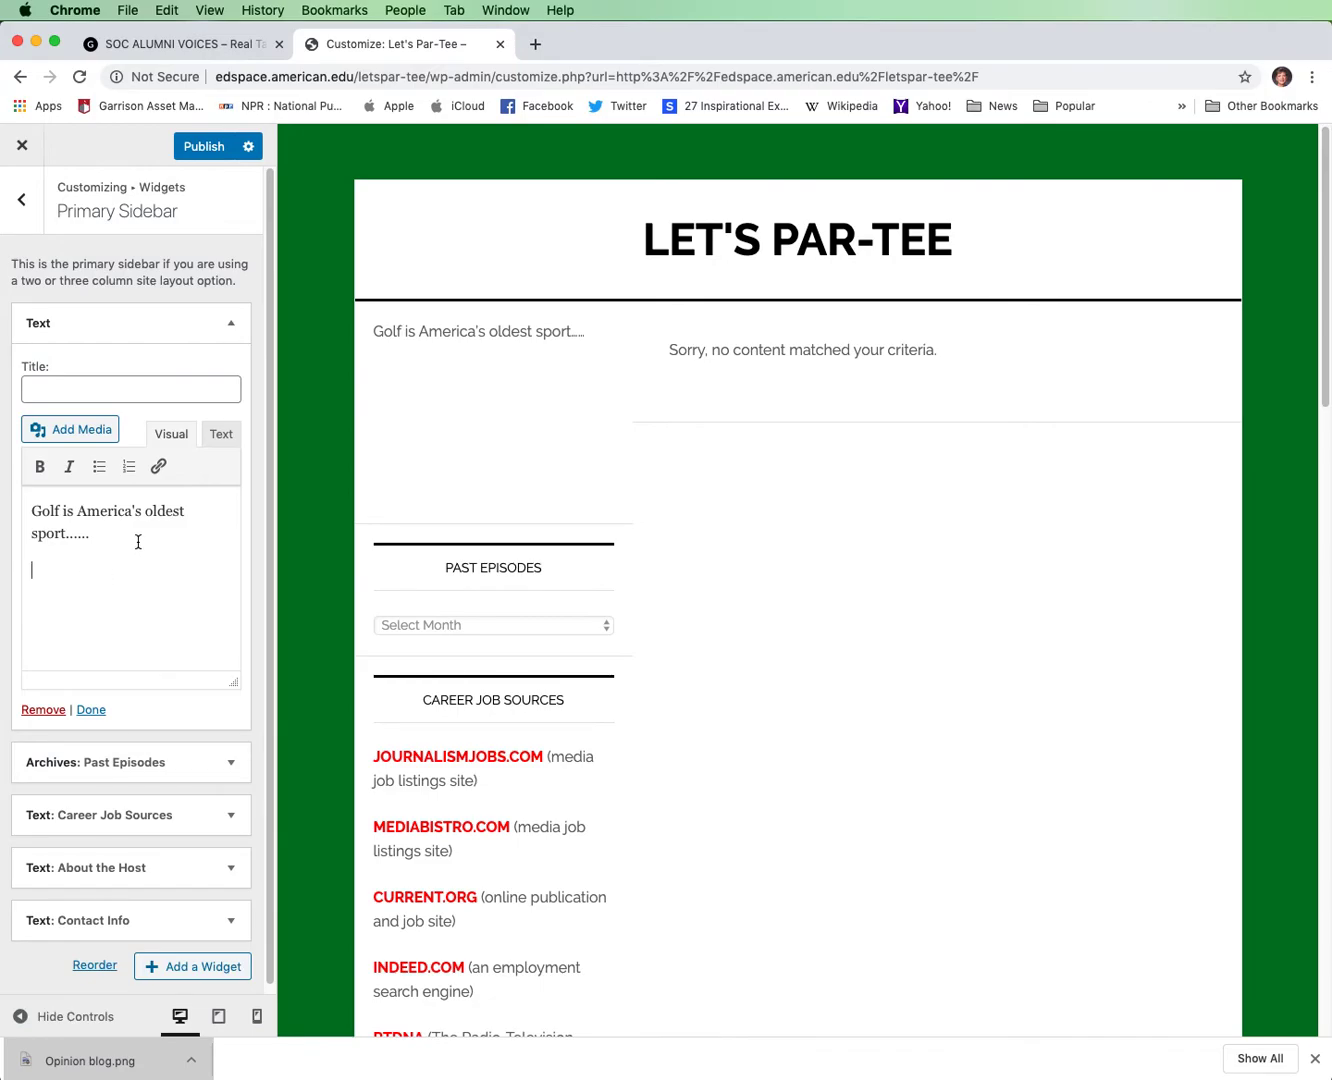
left_click(78, 435)
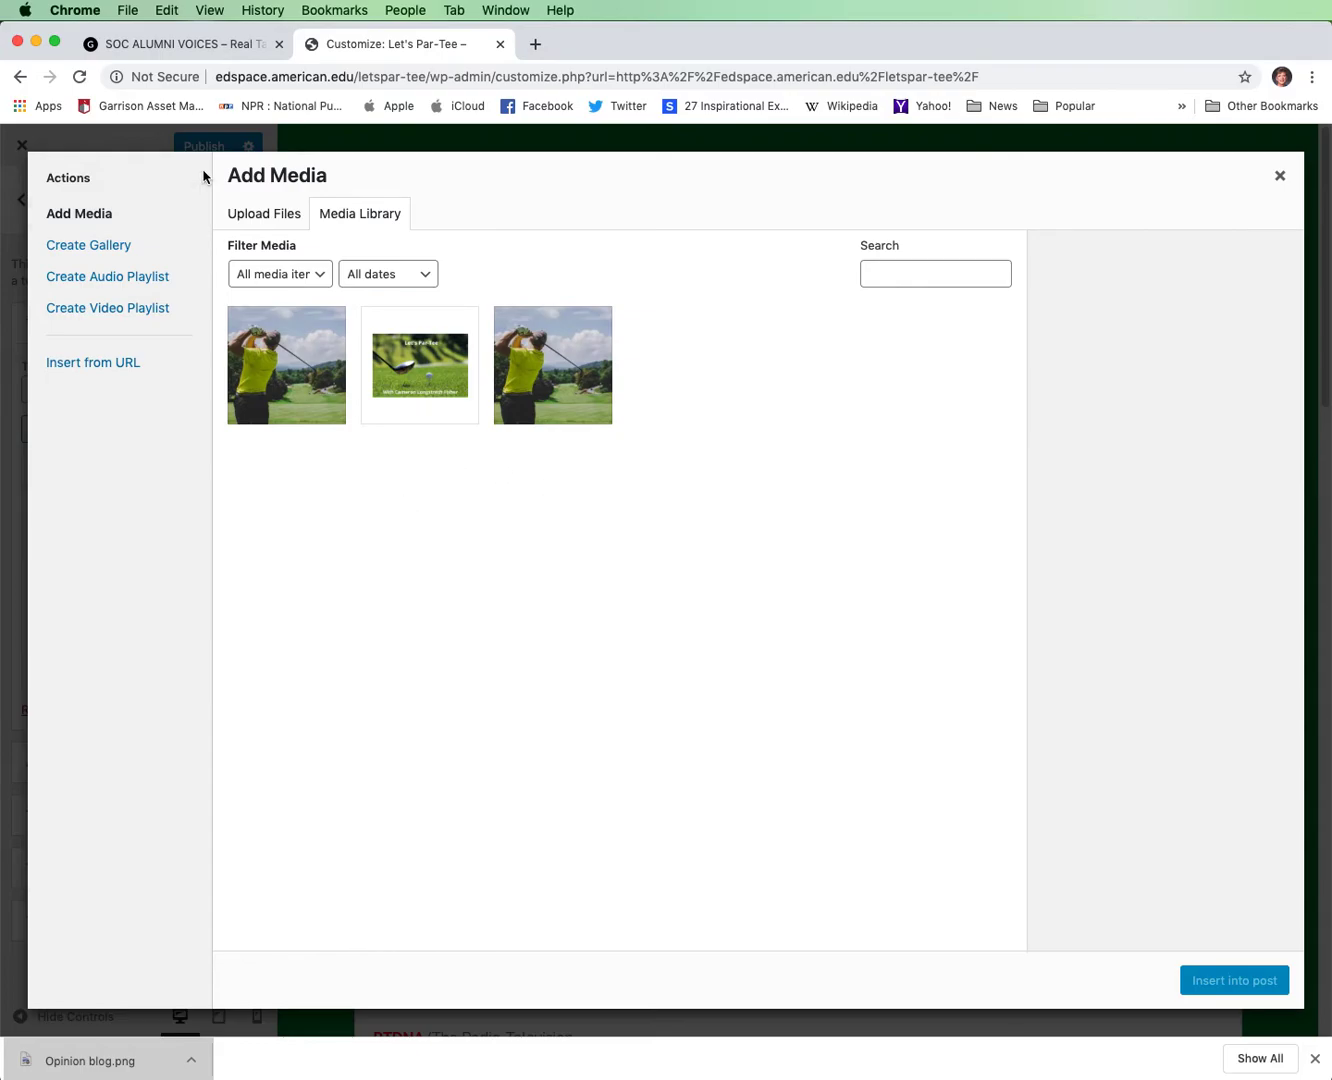
left_click(276, 222)
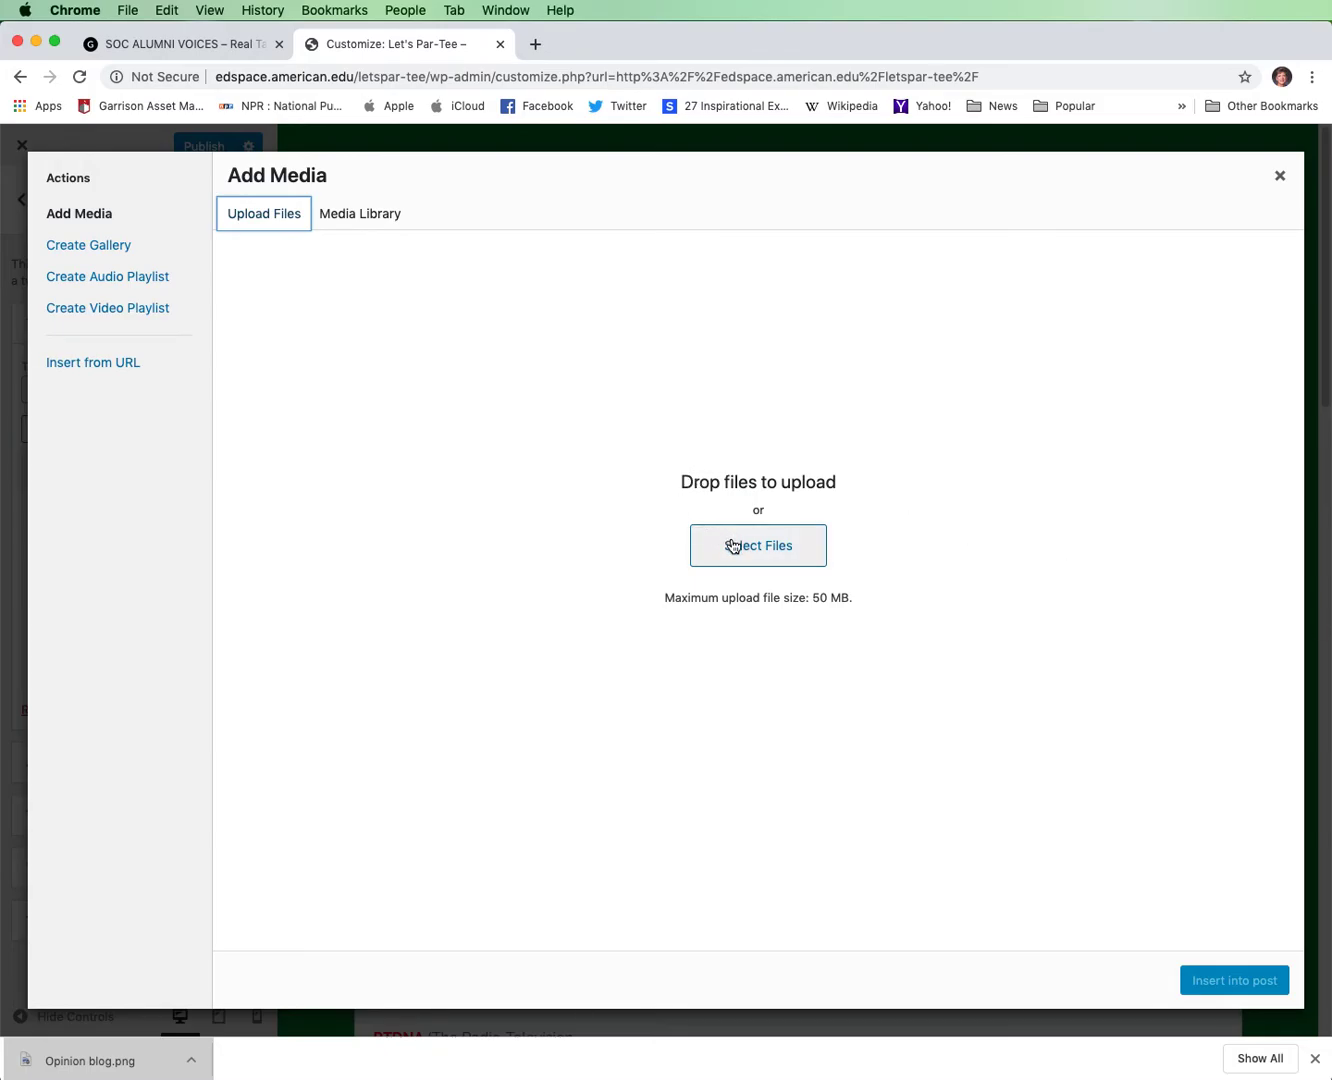
left_click(360, 217)
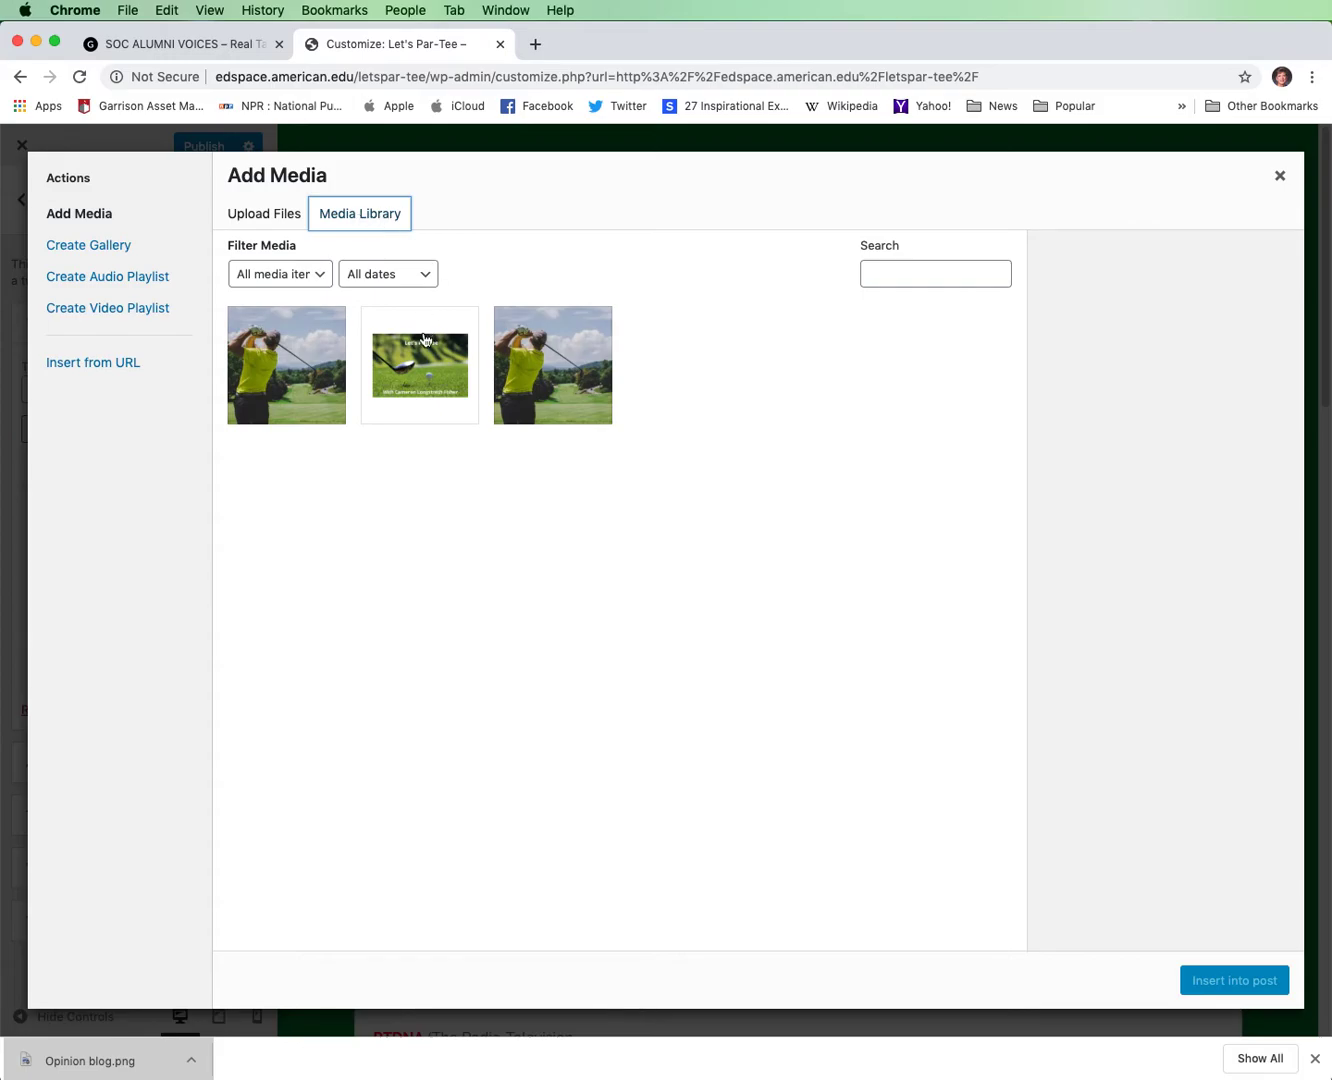
left_click(418, 363)
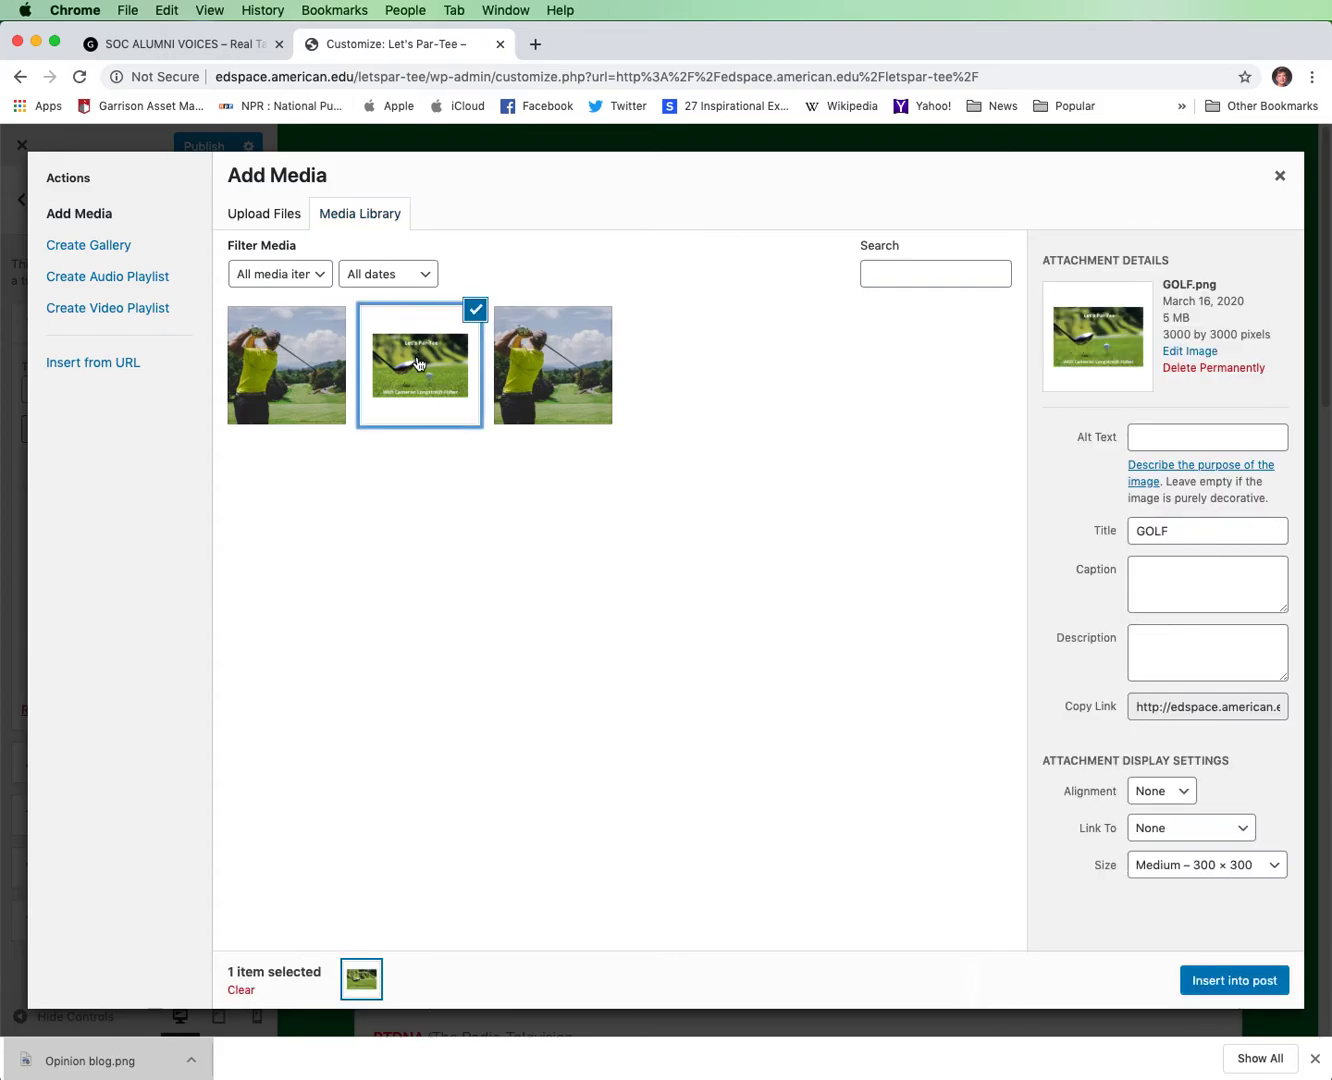
left_click(1240, 986)
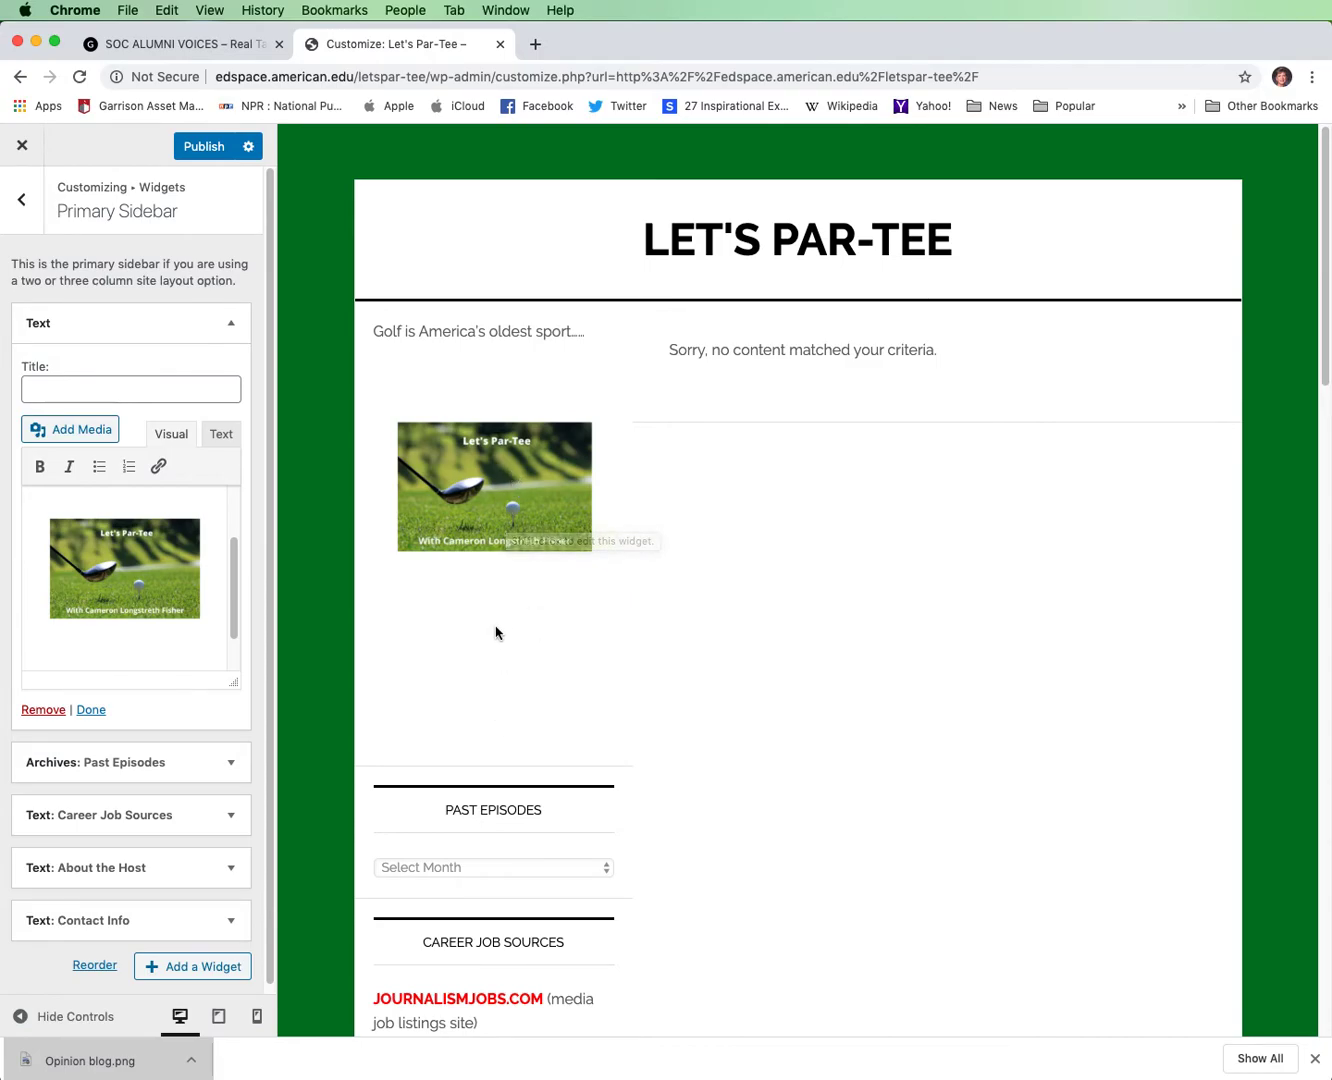
left_click(220, 152)
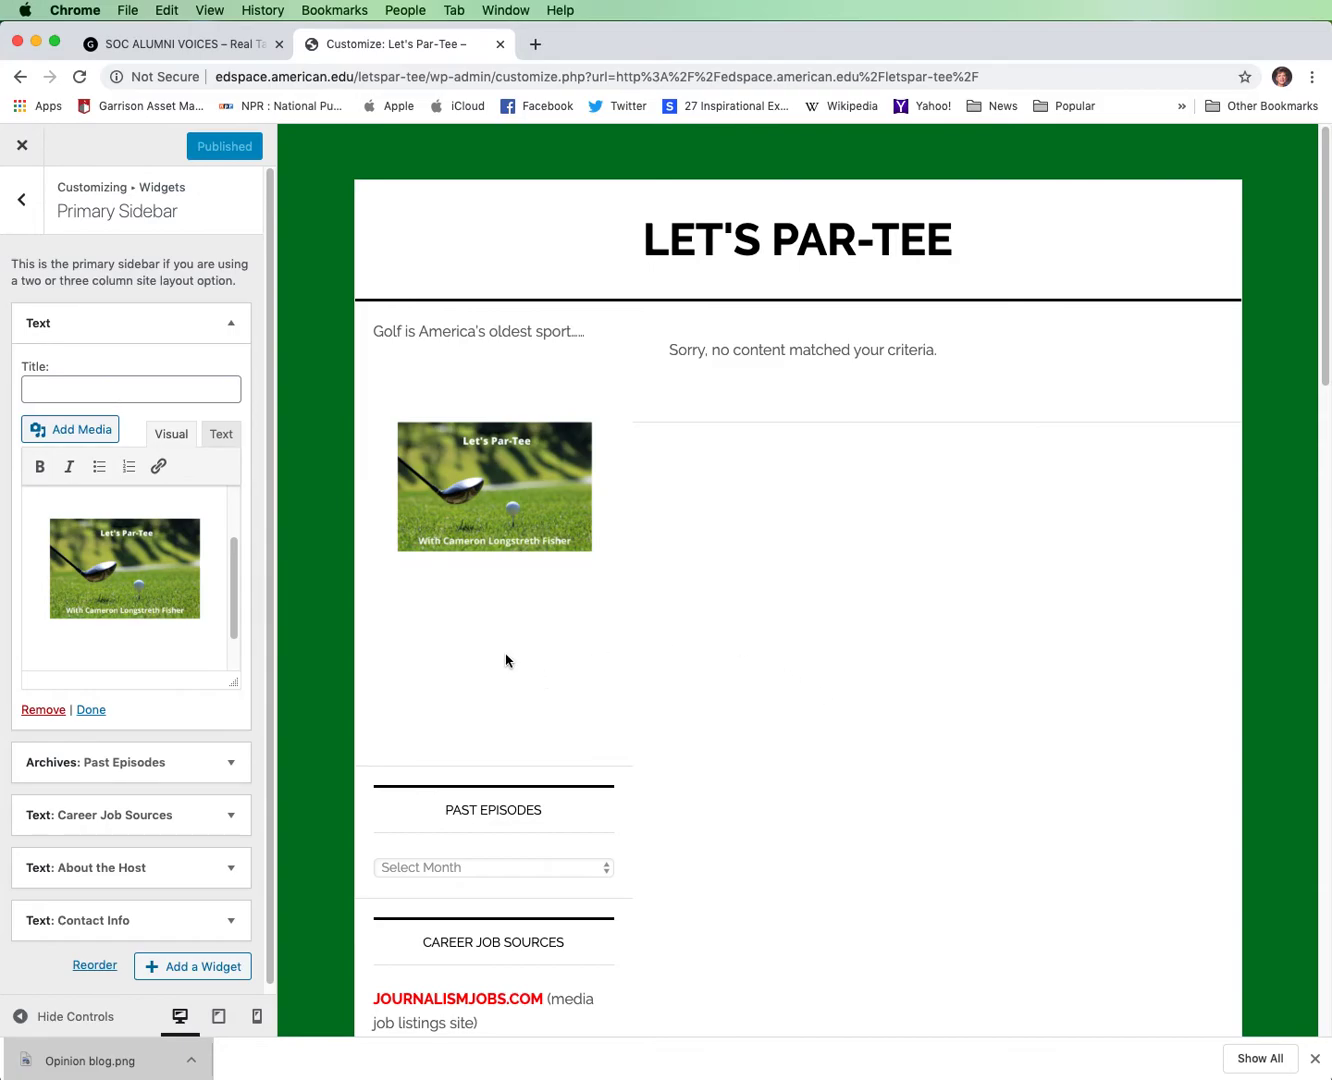
Retitle the Career Job Sources text widget "Top 5 female golfers of all time" and delete the job site listings from its body.
left_click(235, 765)
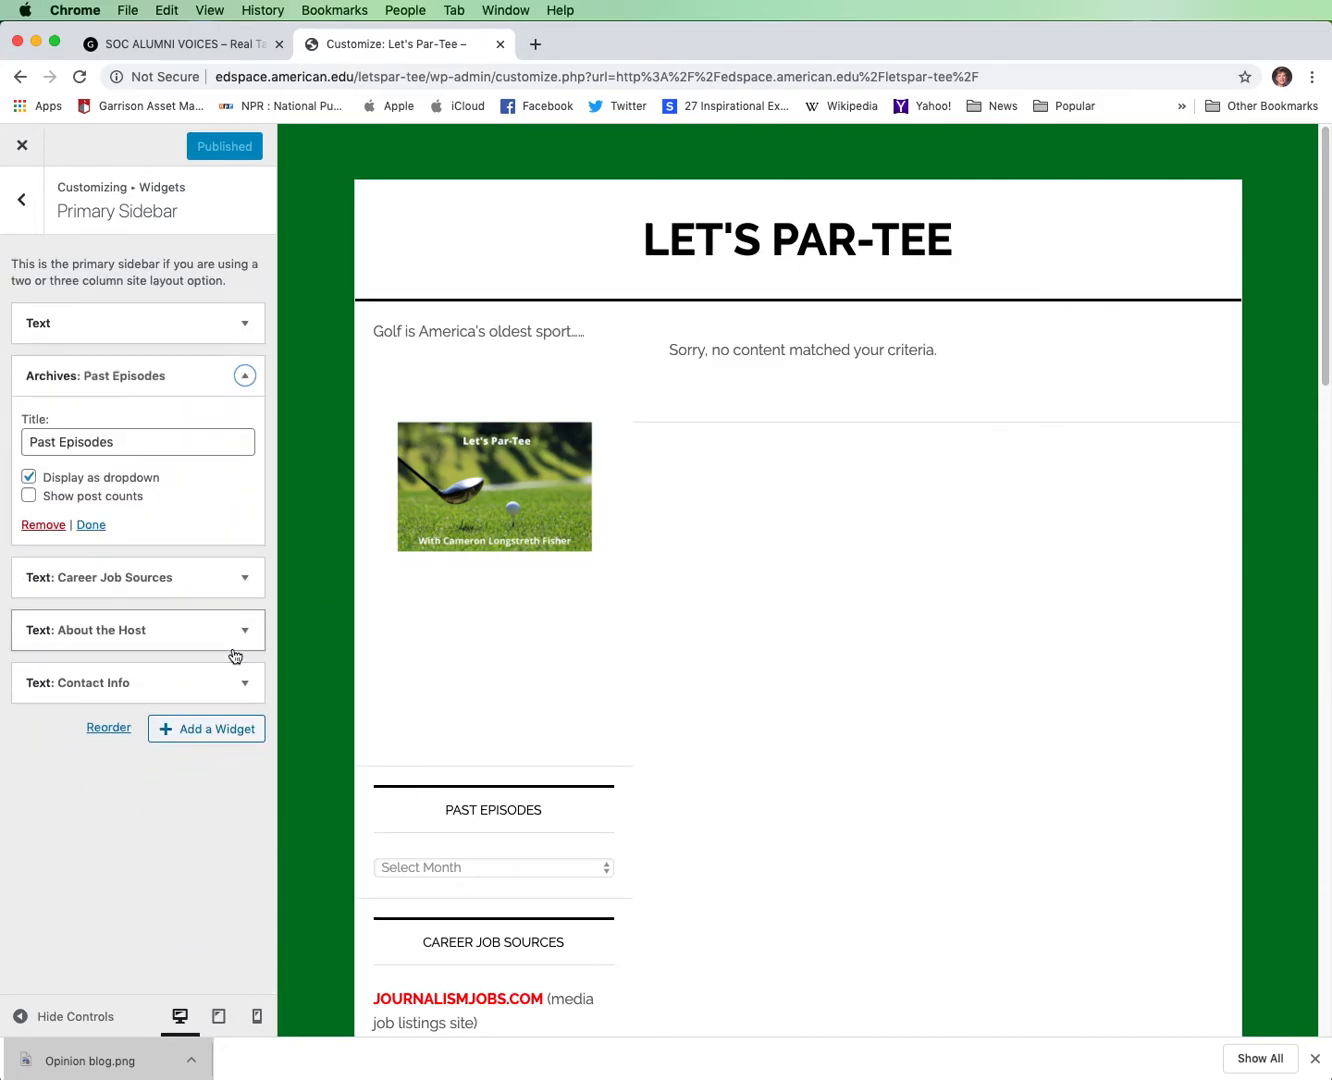
left_click(246, 377)
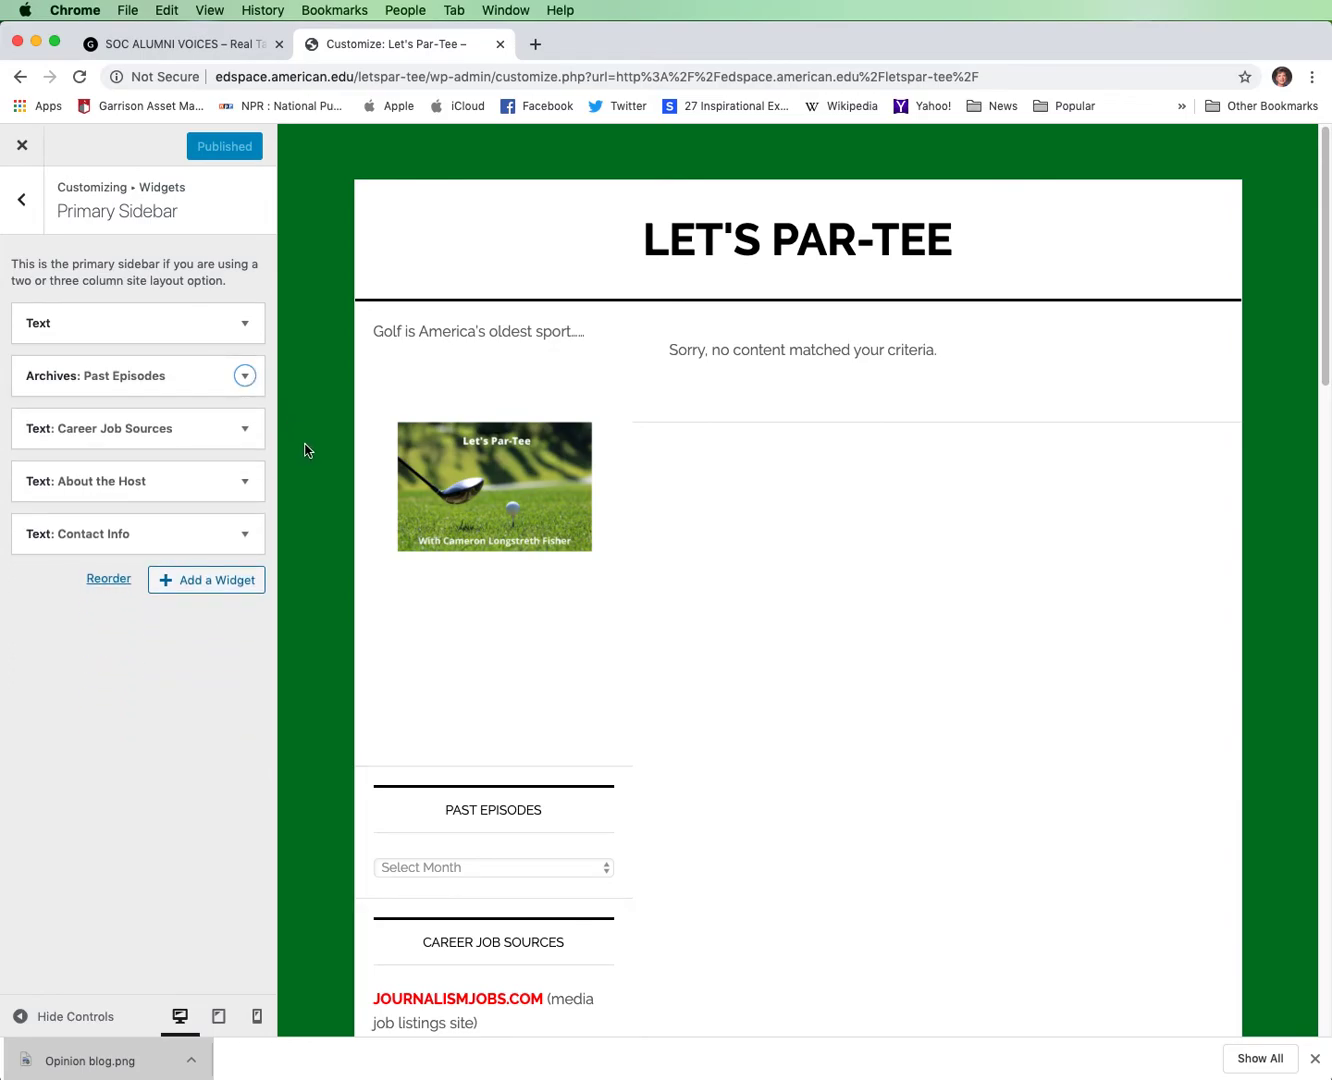
left_click(245, 429)
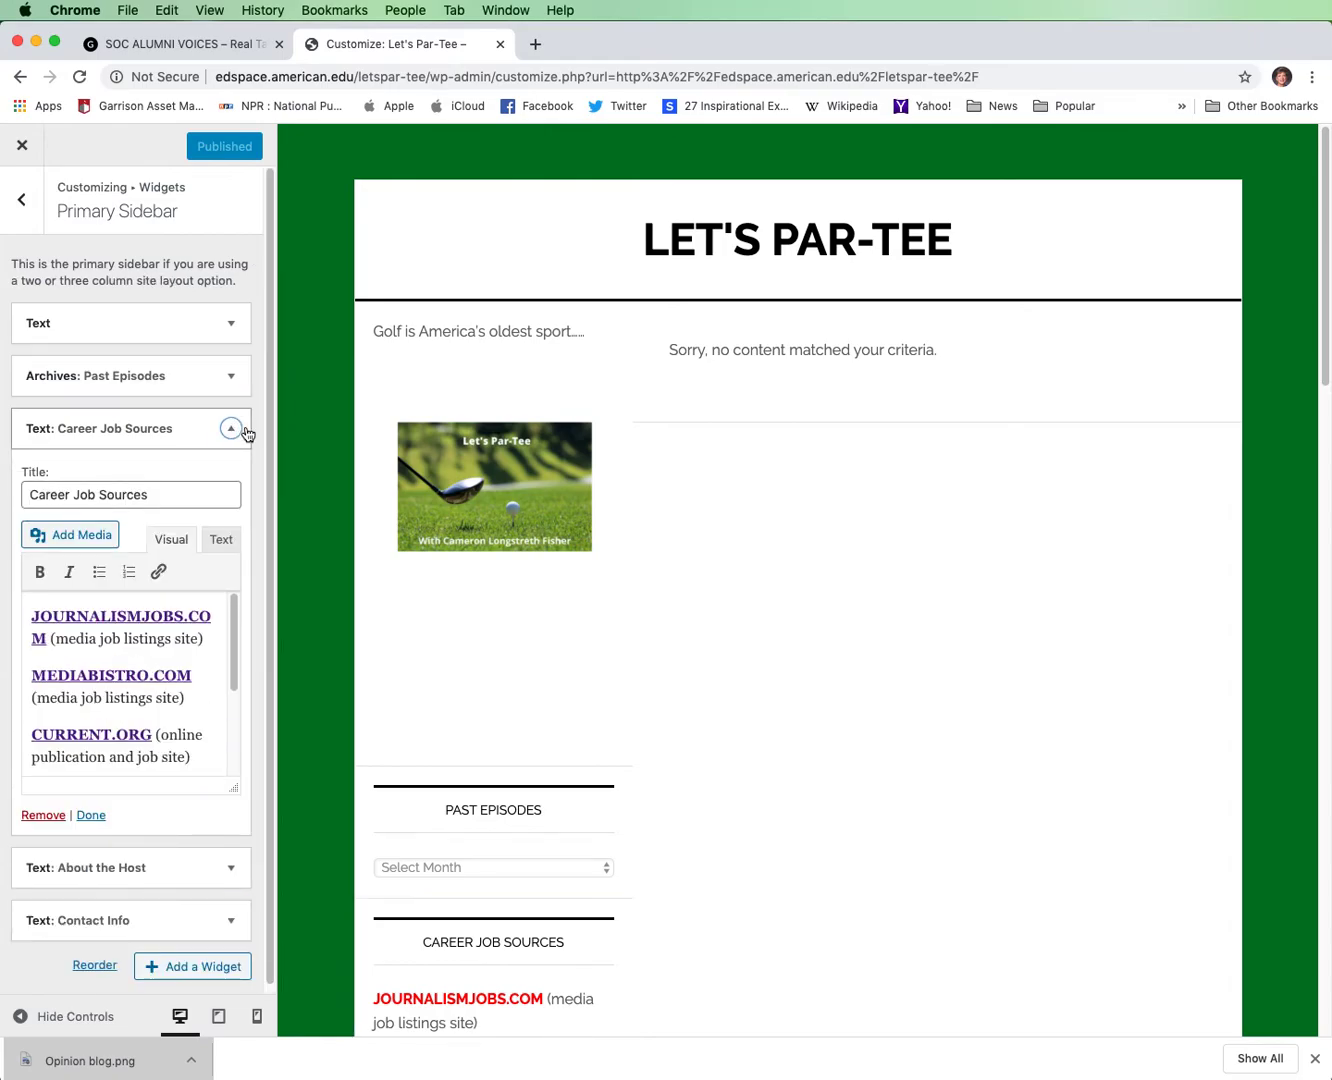
left_click_drag(162, 498, 0, 480)
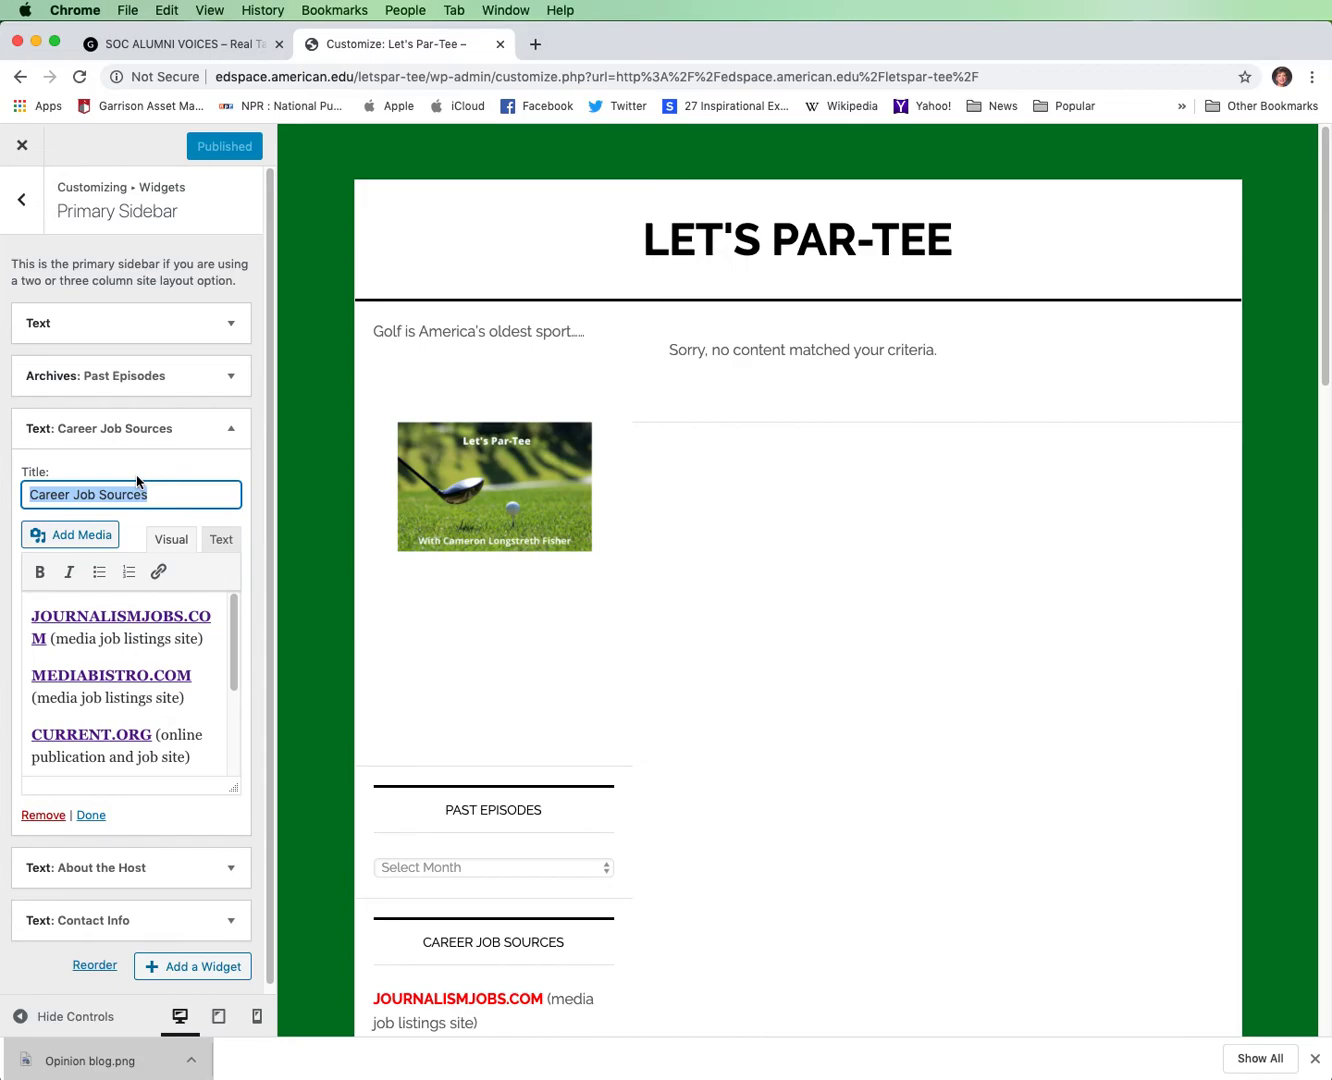
type("Top")
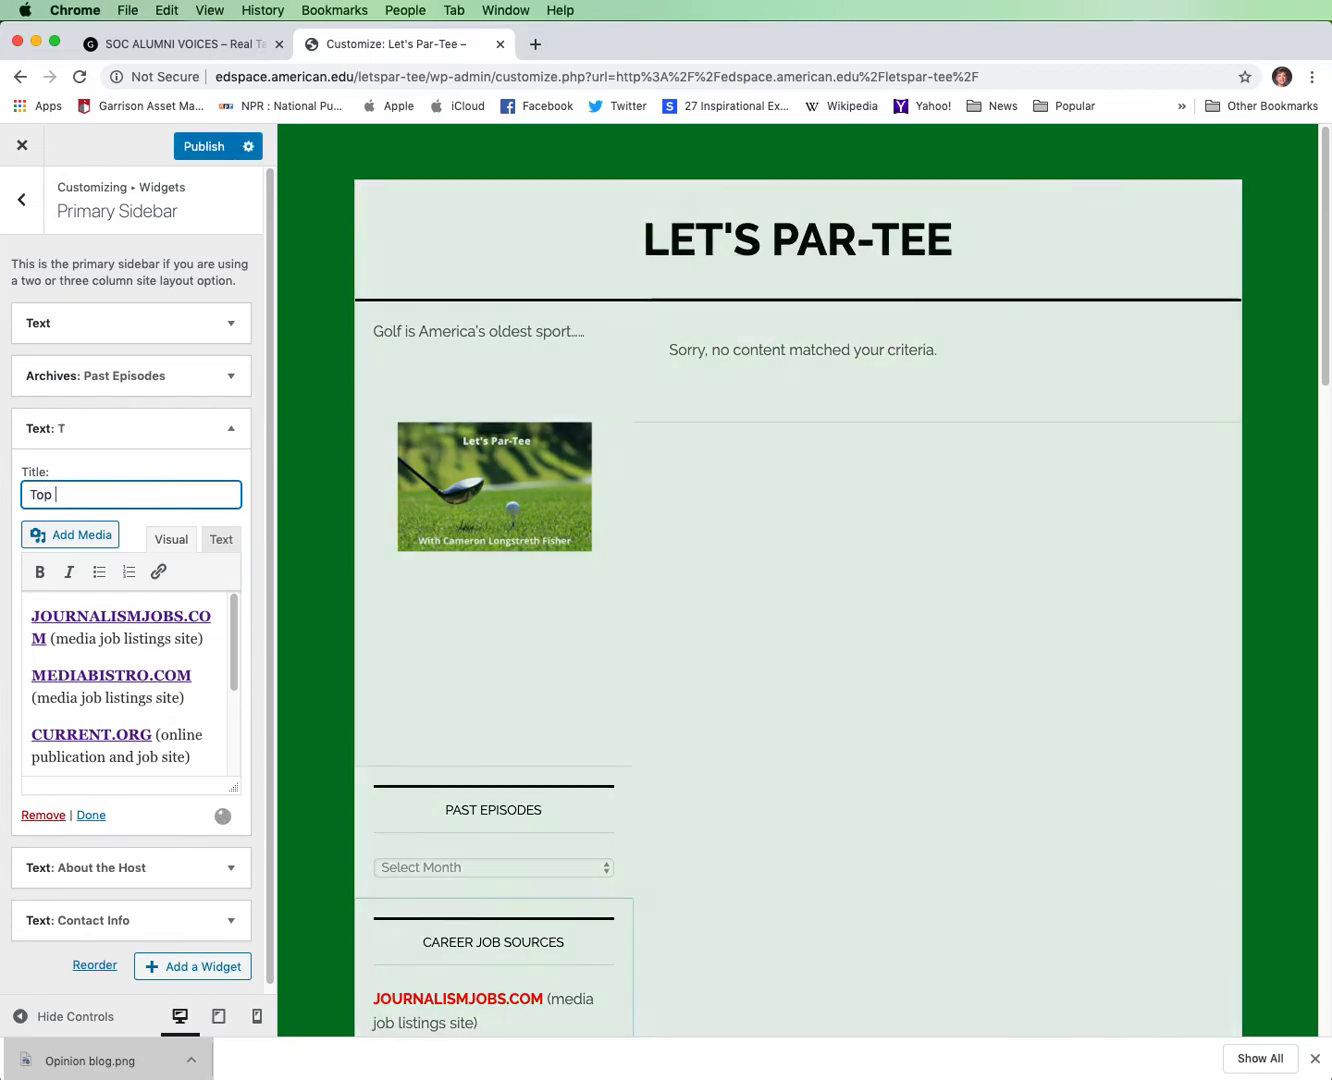
type(" 5 female golfers of all t")
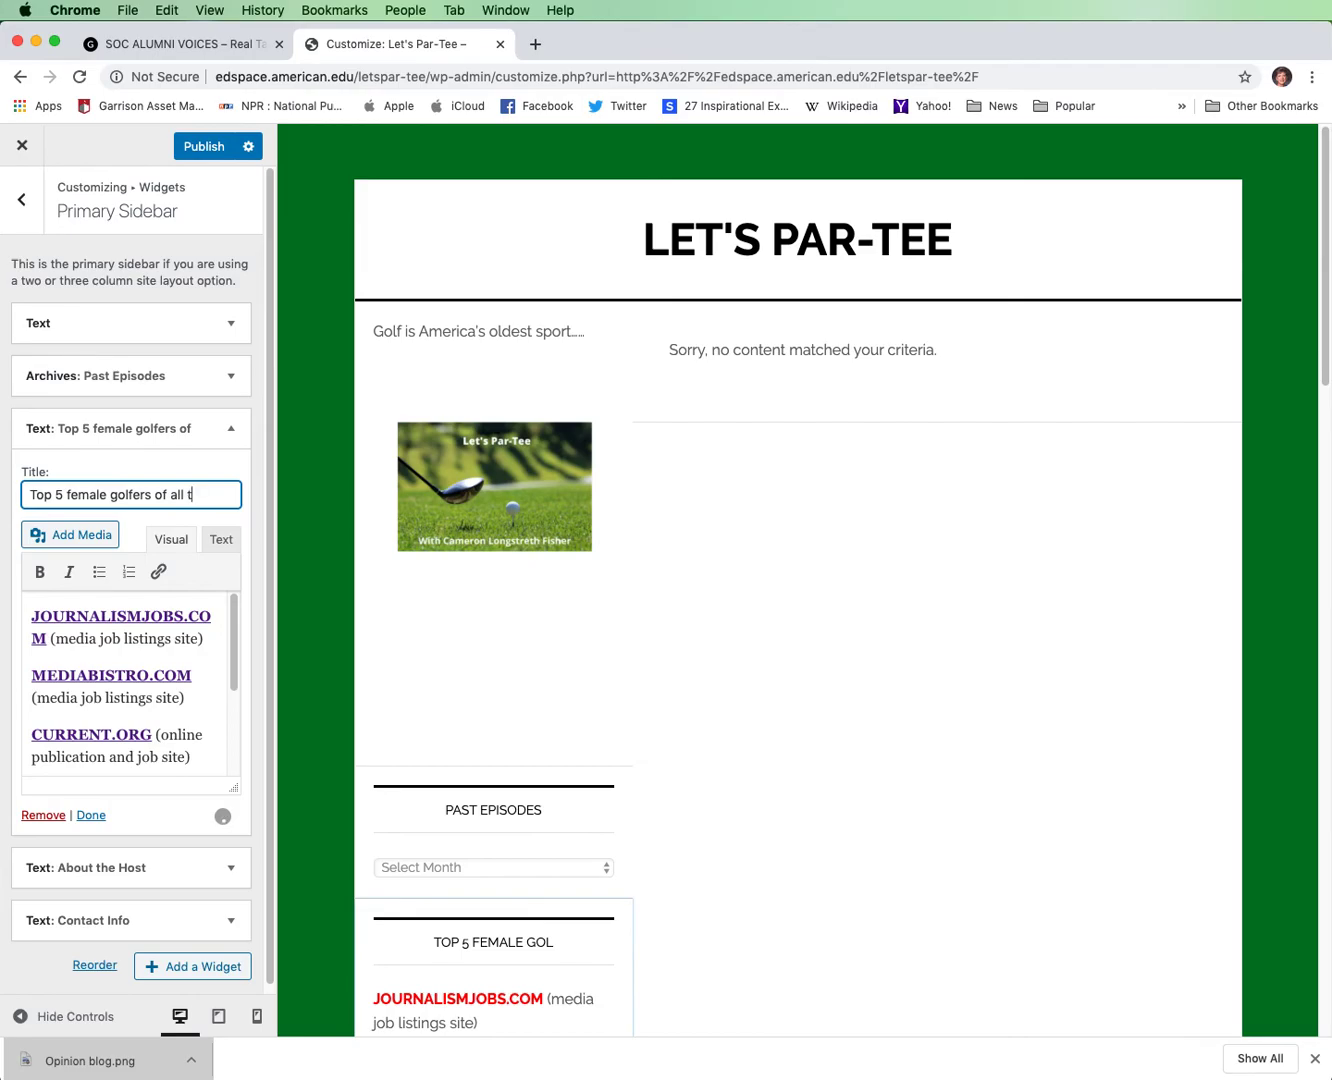
type("ime")
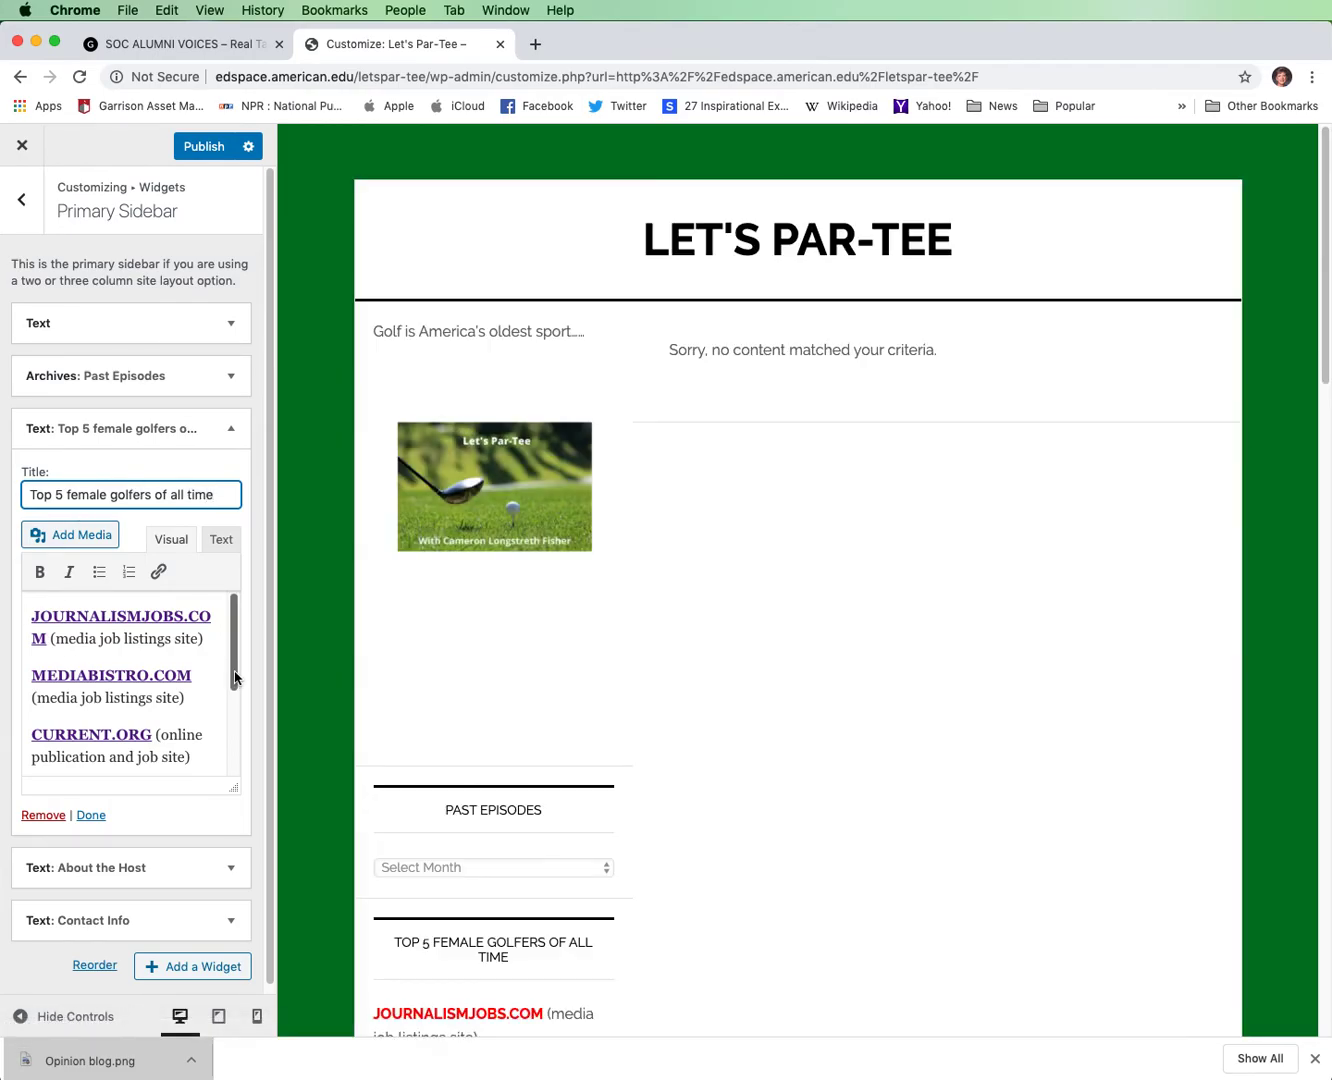
left_click_drag(236, 679, 2, 557)
key("BackSpace")
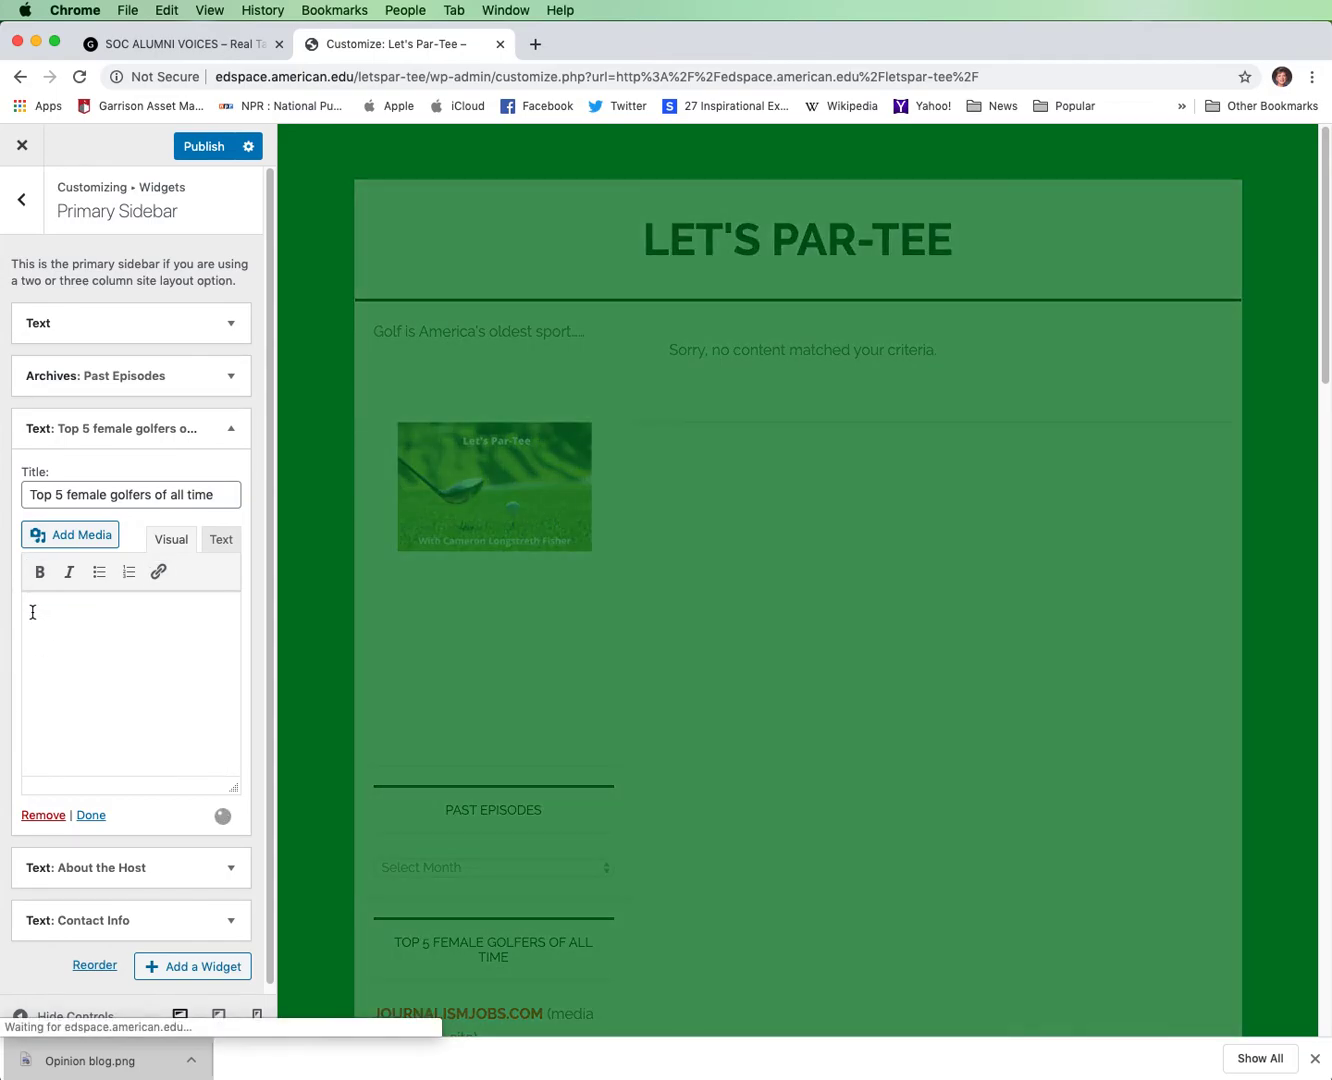
Enter "NANCY LOPEZ" as the body of the Top 5 female golfers widget, followed by blank lines, and collapse the widget.
type("NANCY LOPEZ")
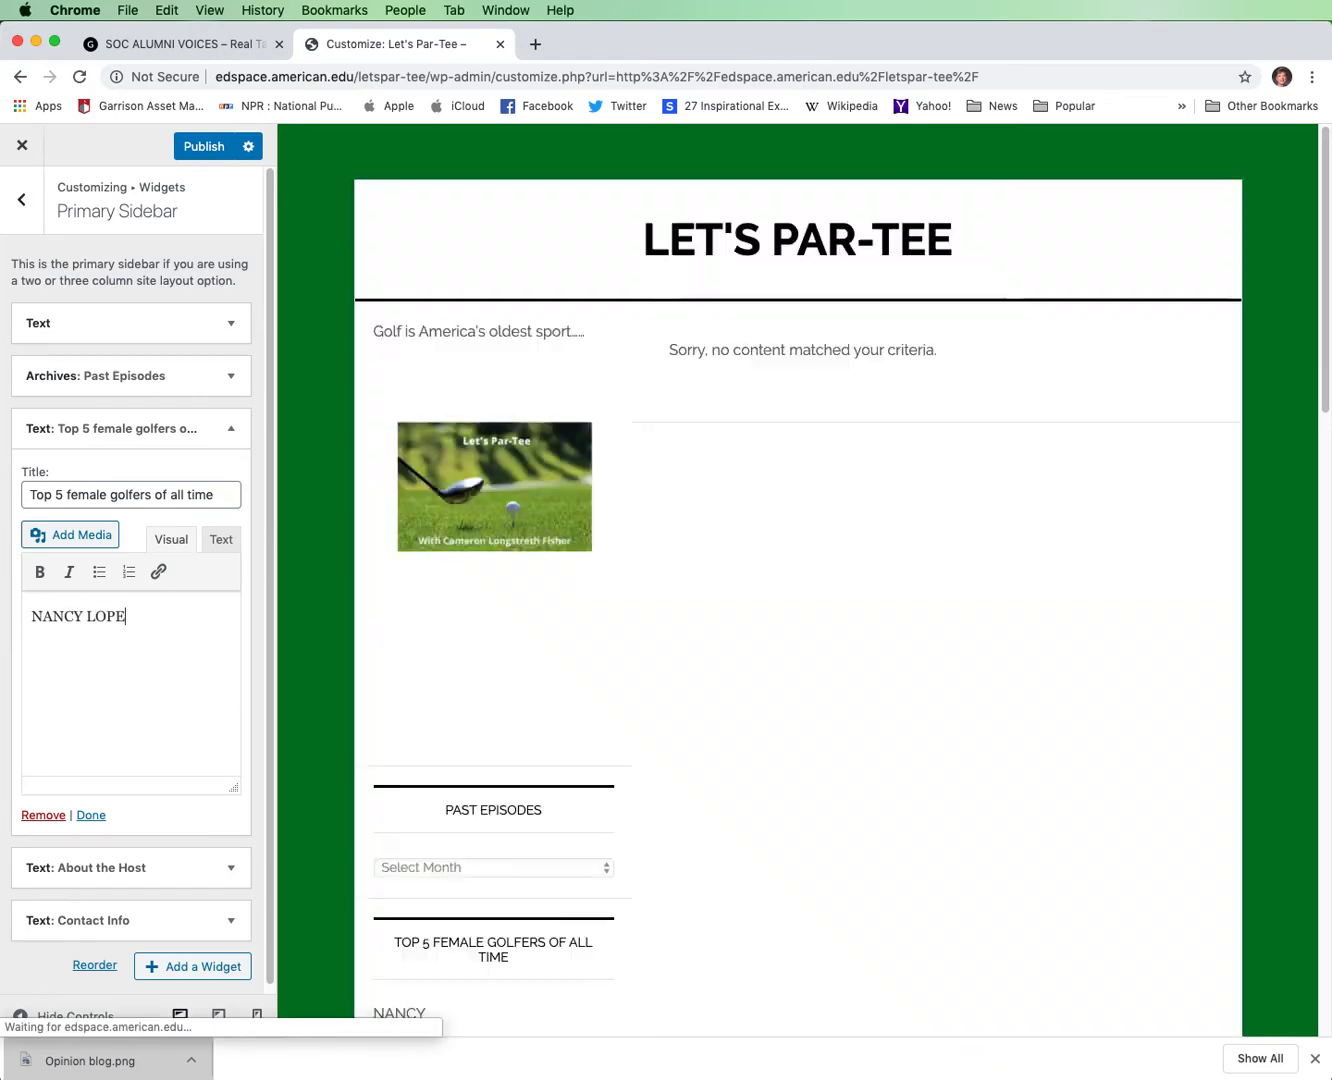
key("Return")
key("Return")
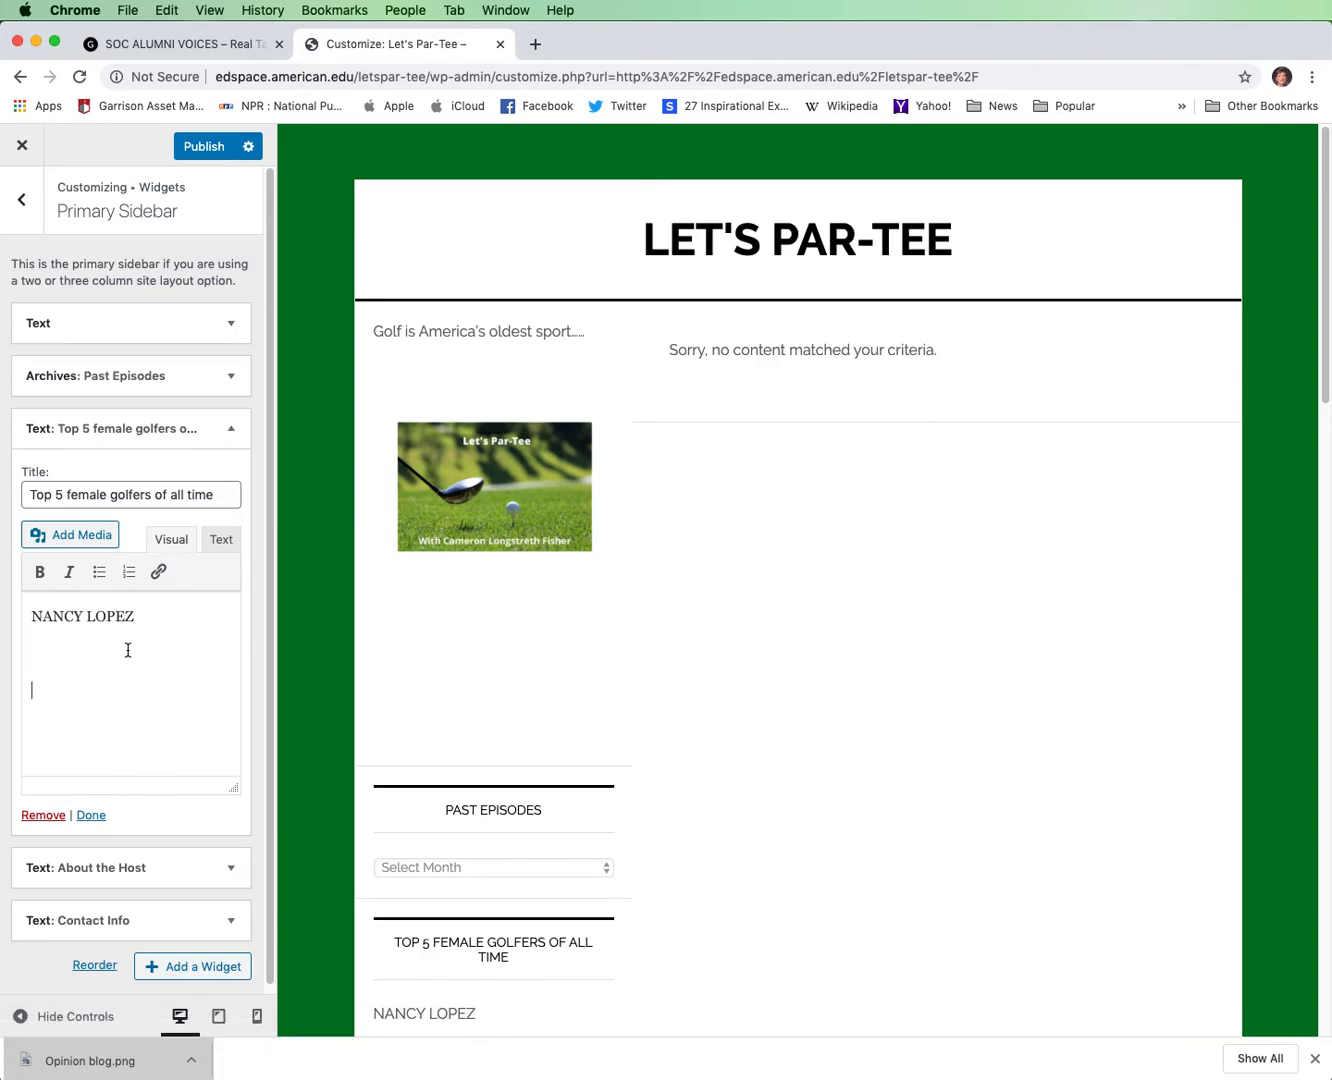
scroll(128, 650, "down", 1)
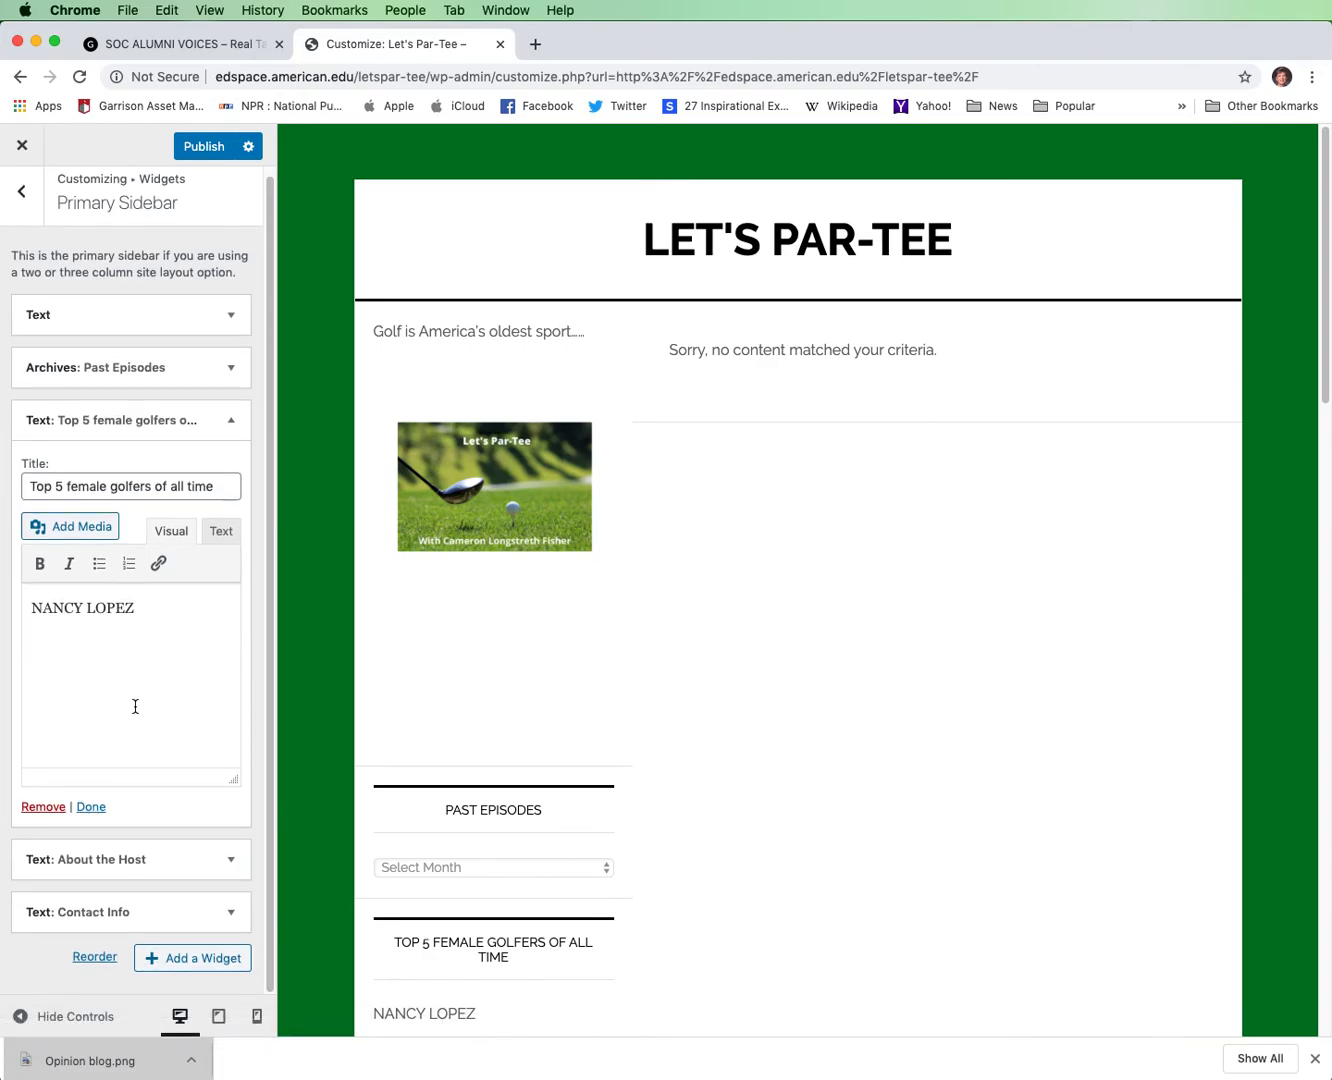
left_click(92, 807)
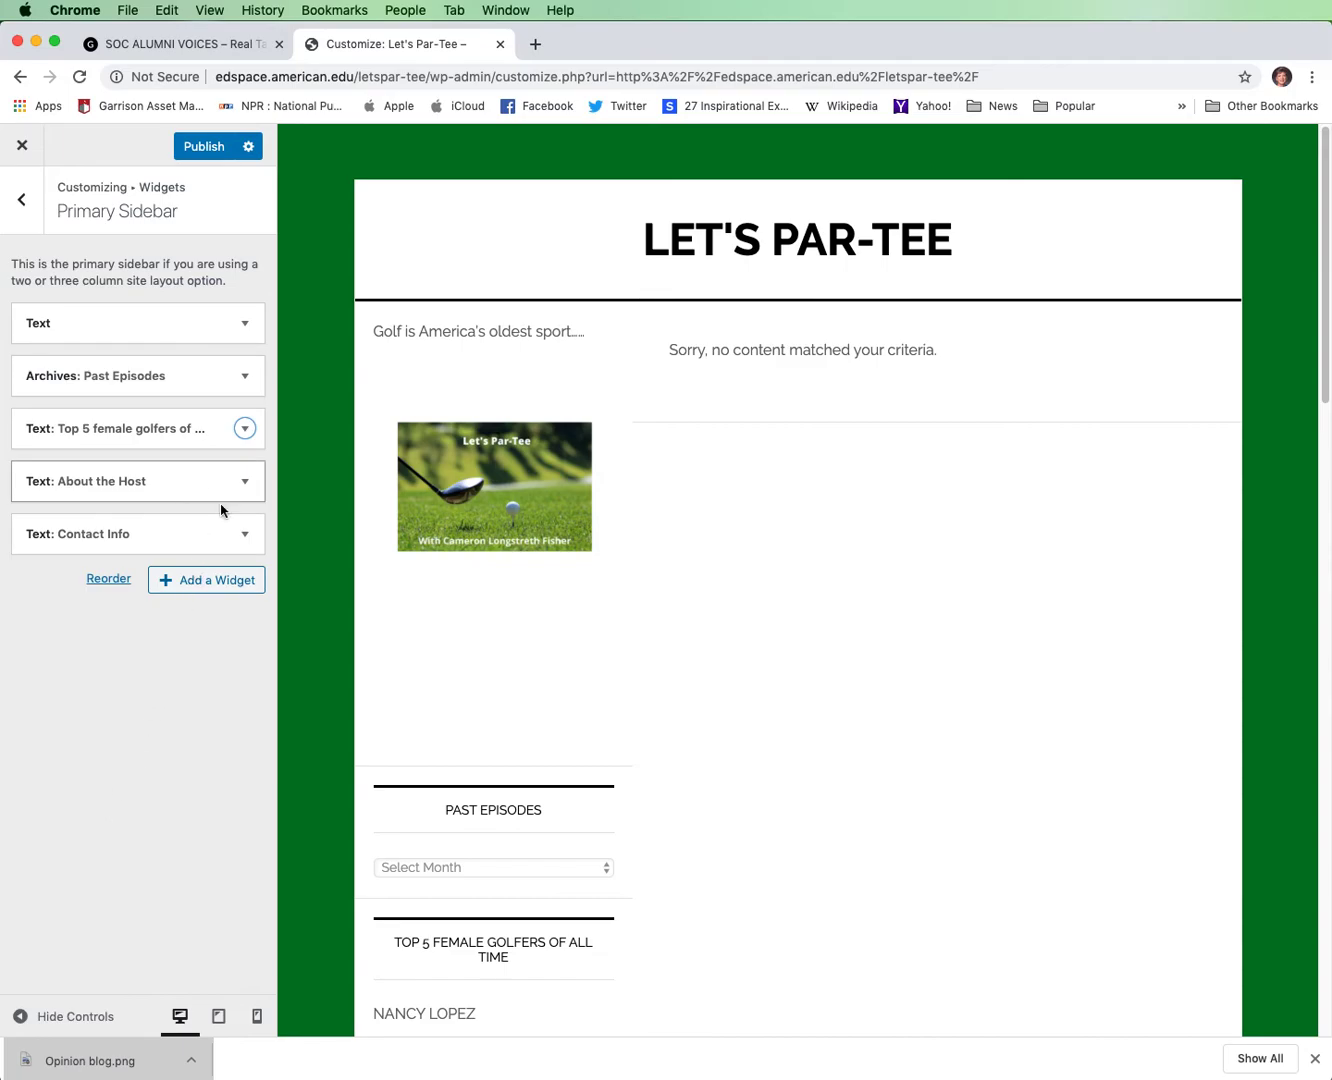
Review the host photo and biography in the About the Host widget, and open the Contact Info widget to check its contact details.
left_click(244, 483)
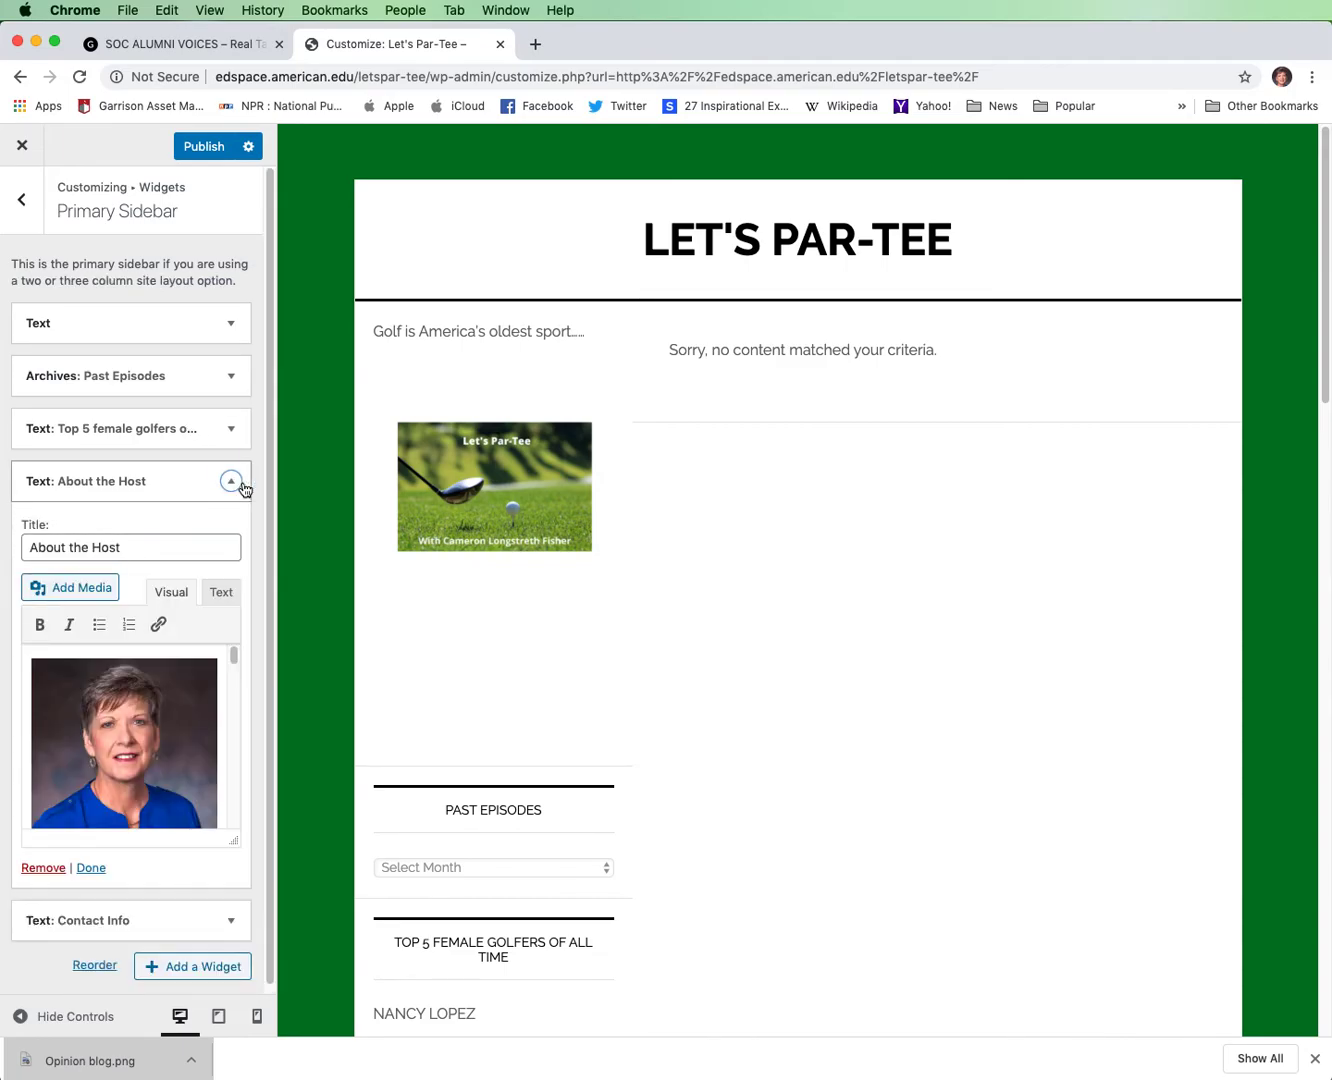
left_click(163, 709)
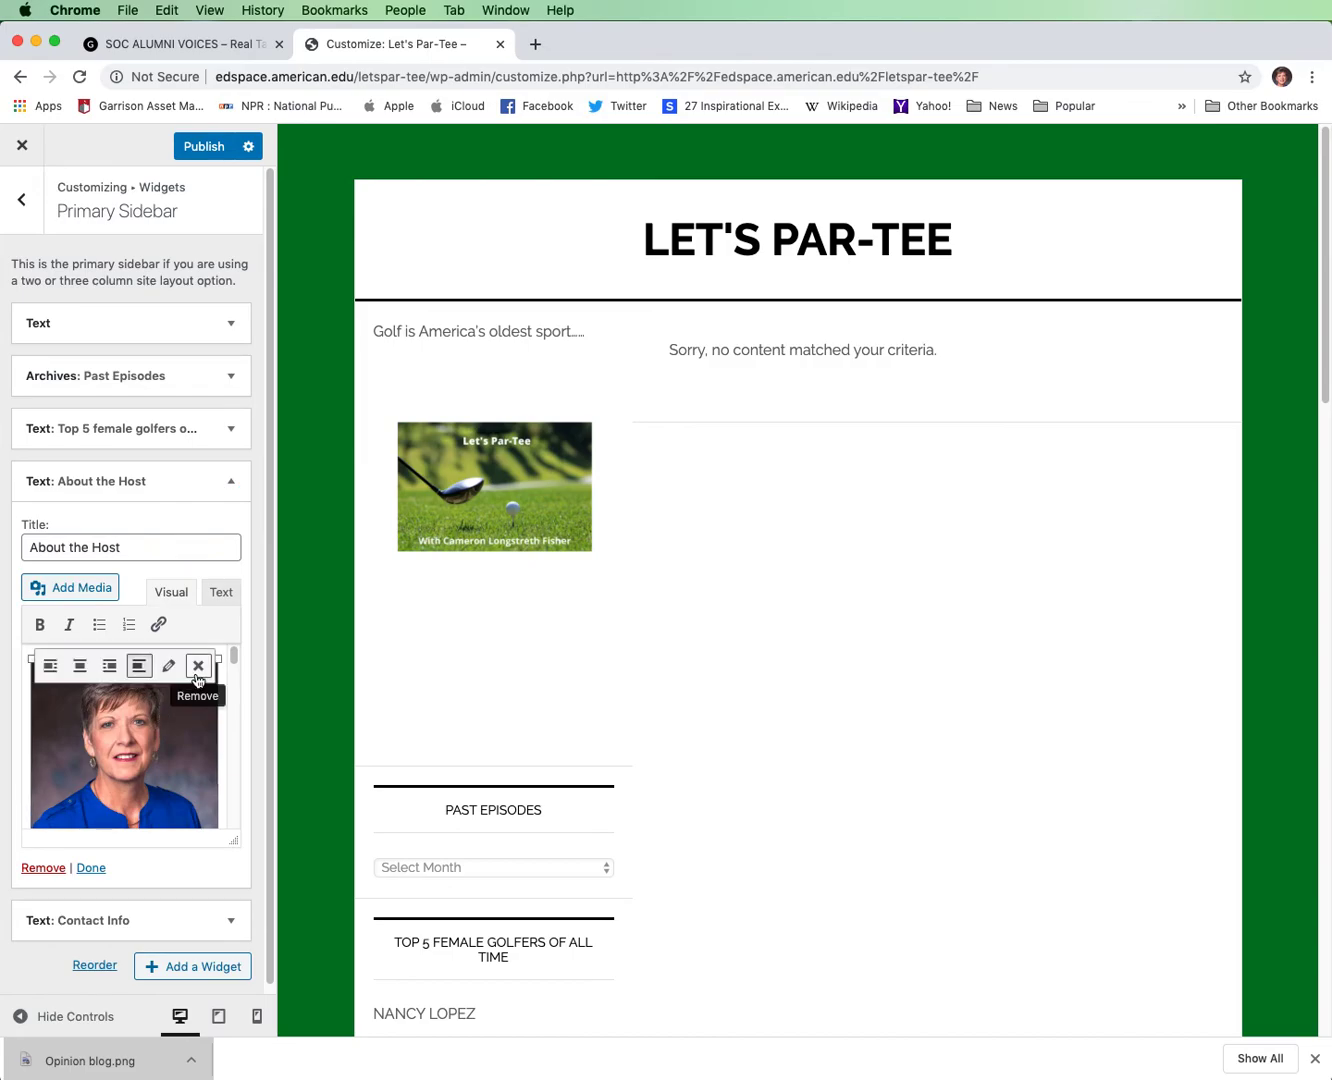
mouse_move(233, 656)
left_mouse_down()
mouse_move(229, 695)
mouse_move(229, 680)
left_mouse_up()
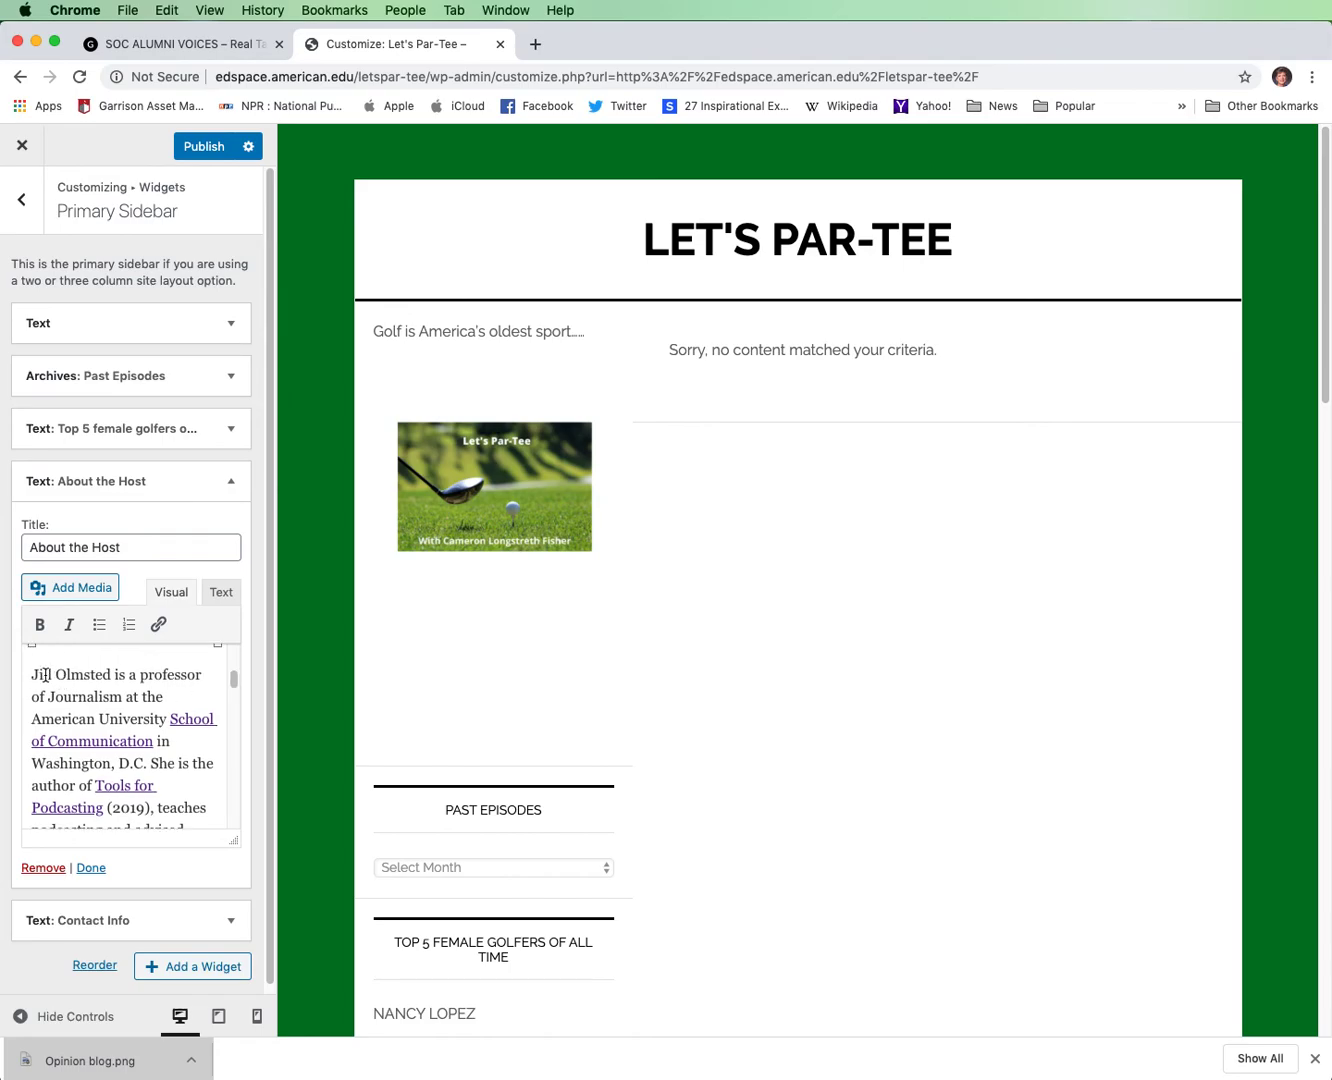
scroll(232, 690, "down", 4)
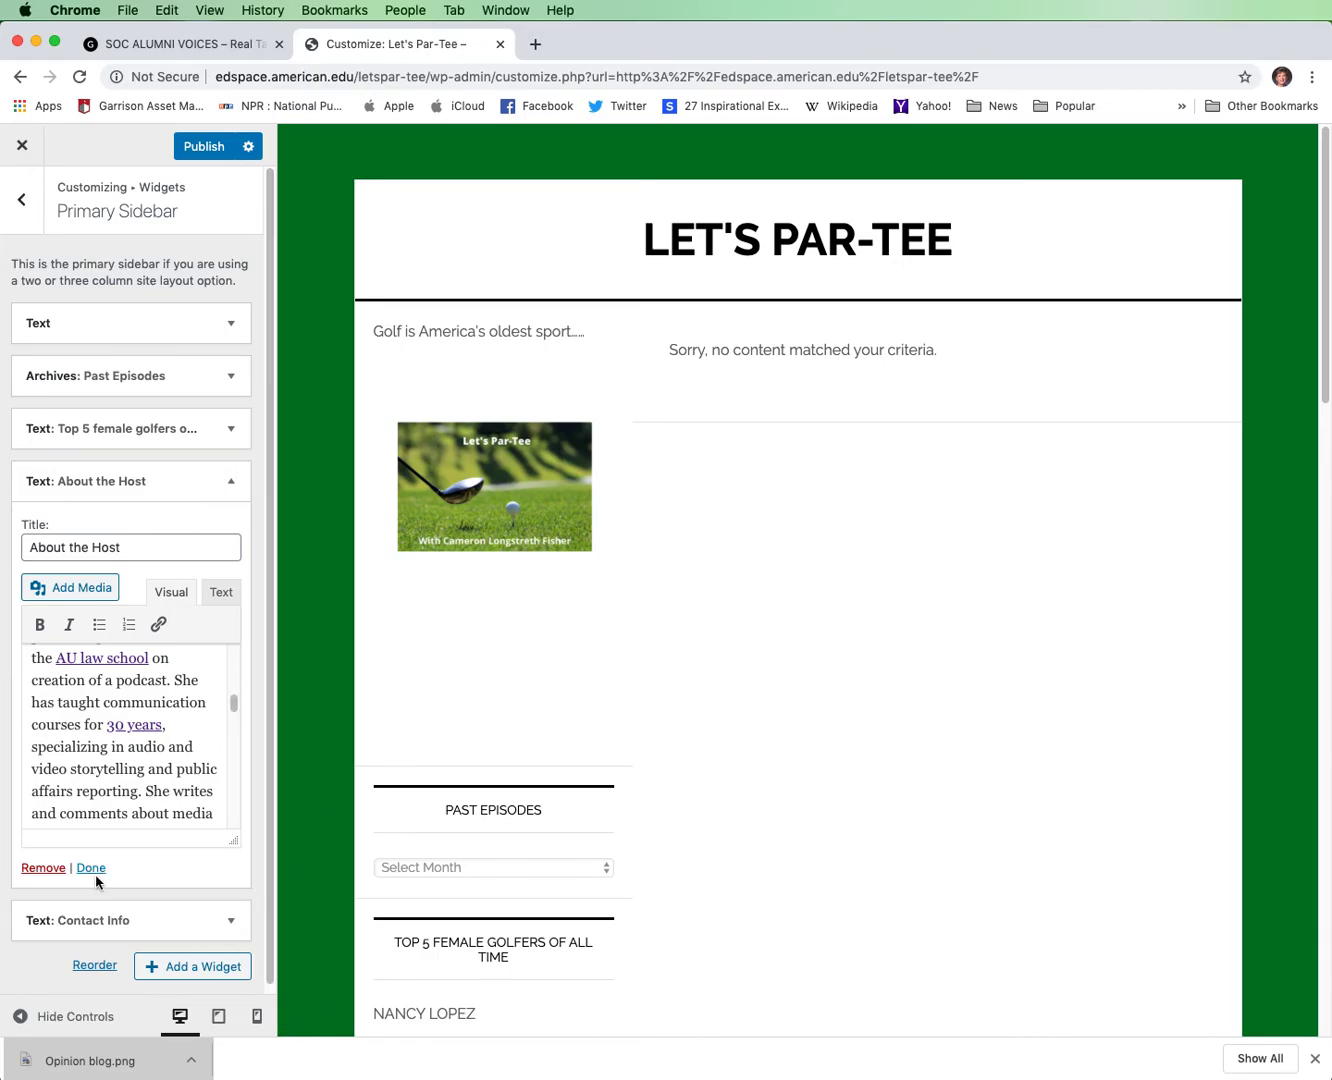
left_click(231, 922)
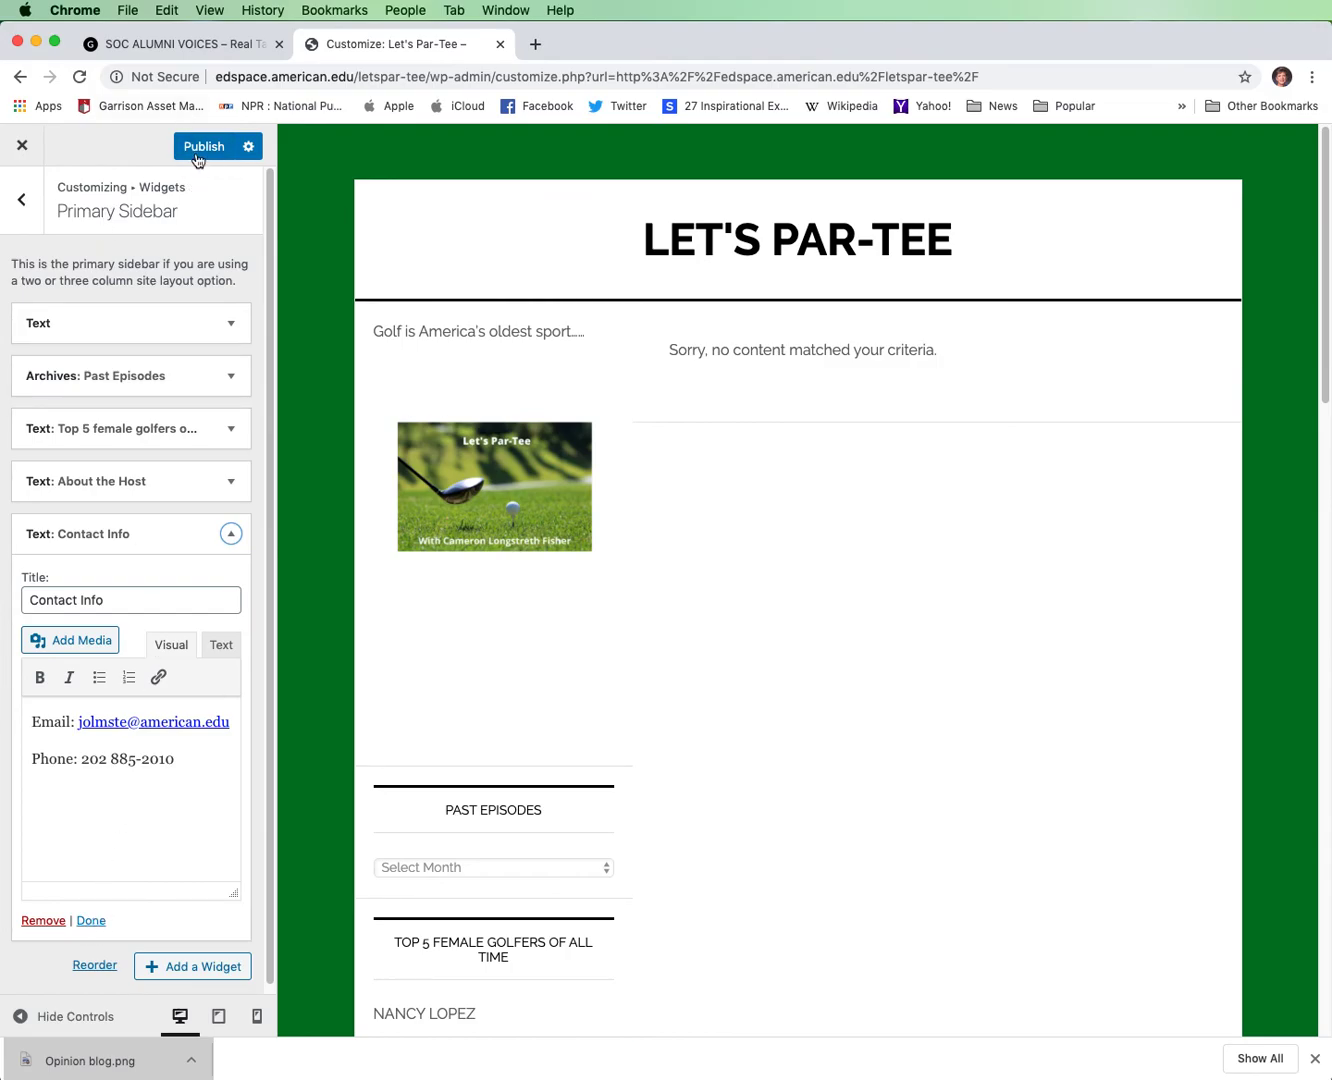
left_click_drag(269, 438, 263, 244)
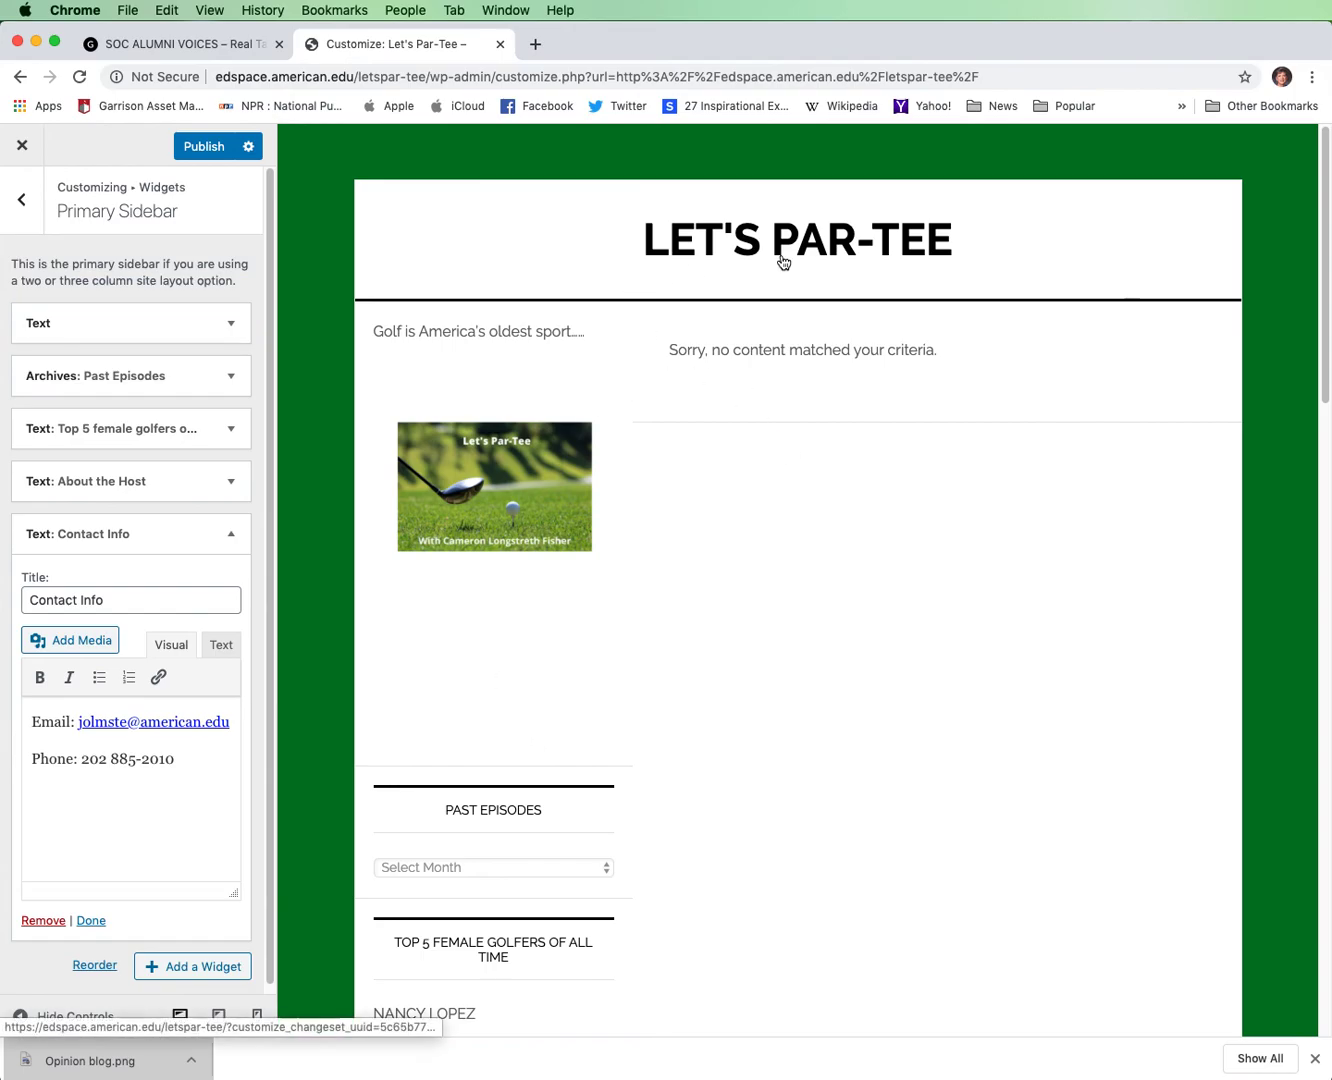
Look through the whole sidebar in the Let's Par-Tee preview and compare it with the SOC Alumni Voices template site's sidebar.
scroll(530, 590, "down", 5)
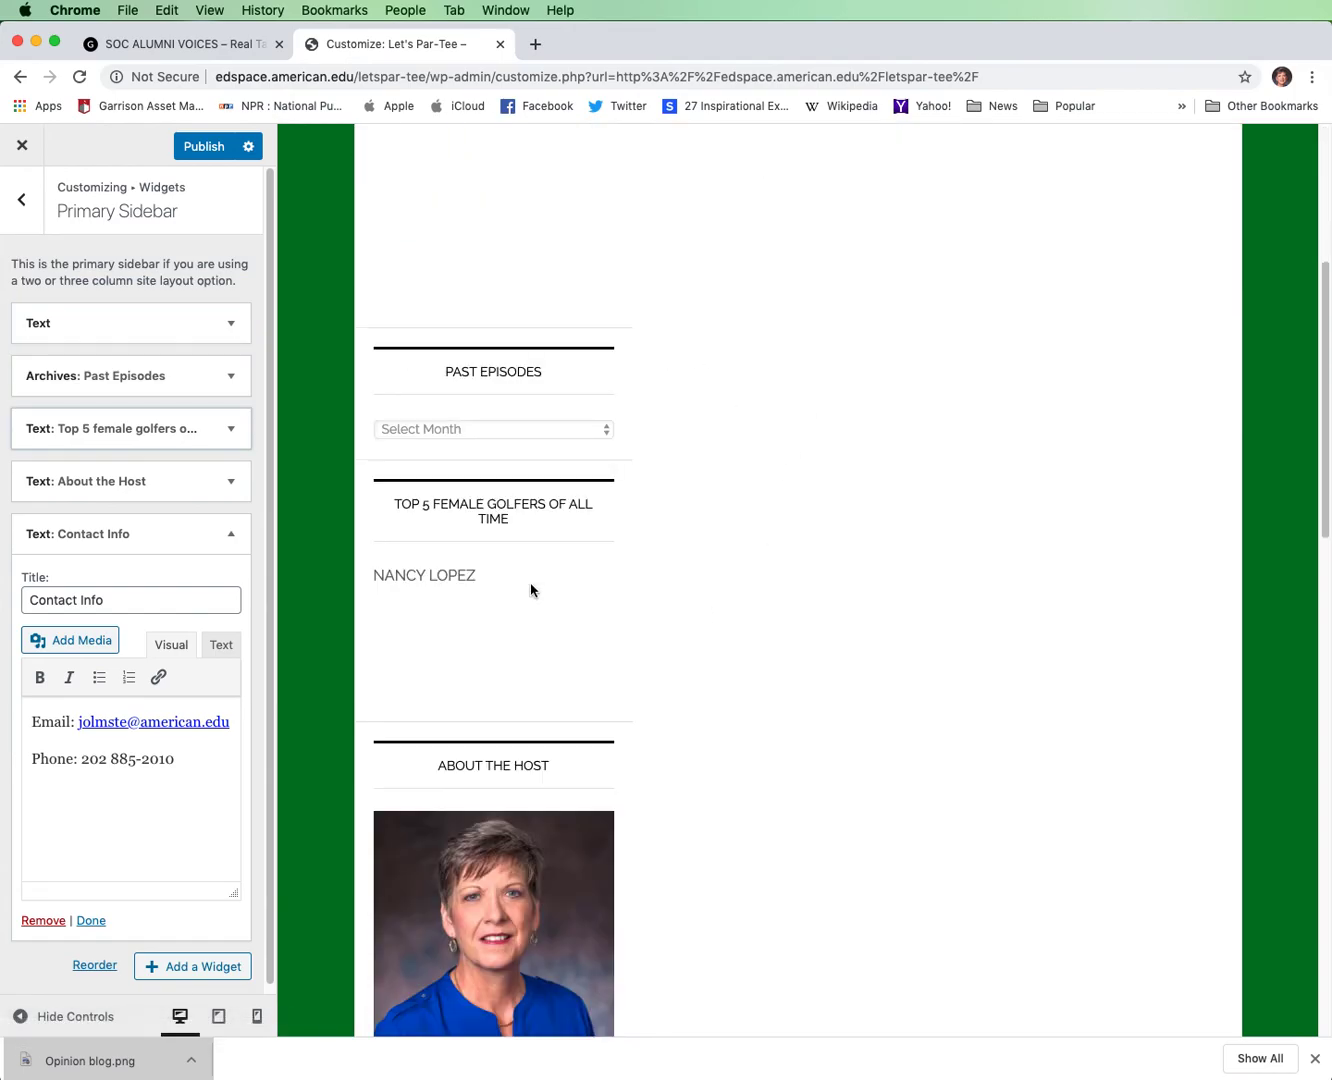
scroll(530, 590, "down", 15)
scroll(532, 588, "up", 20)
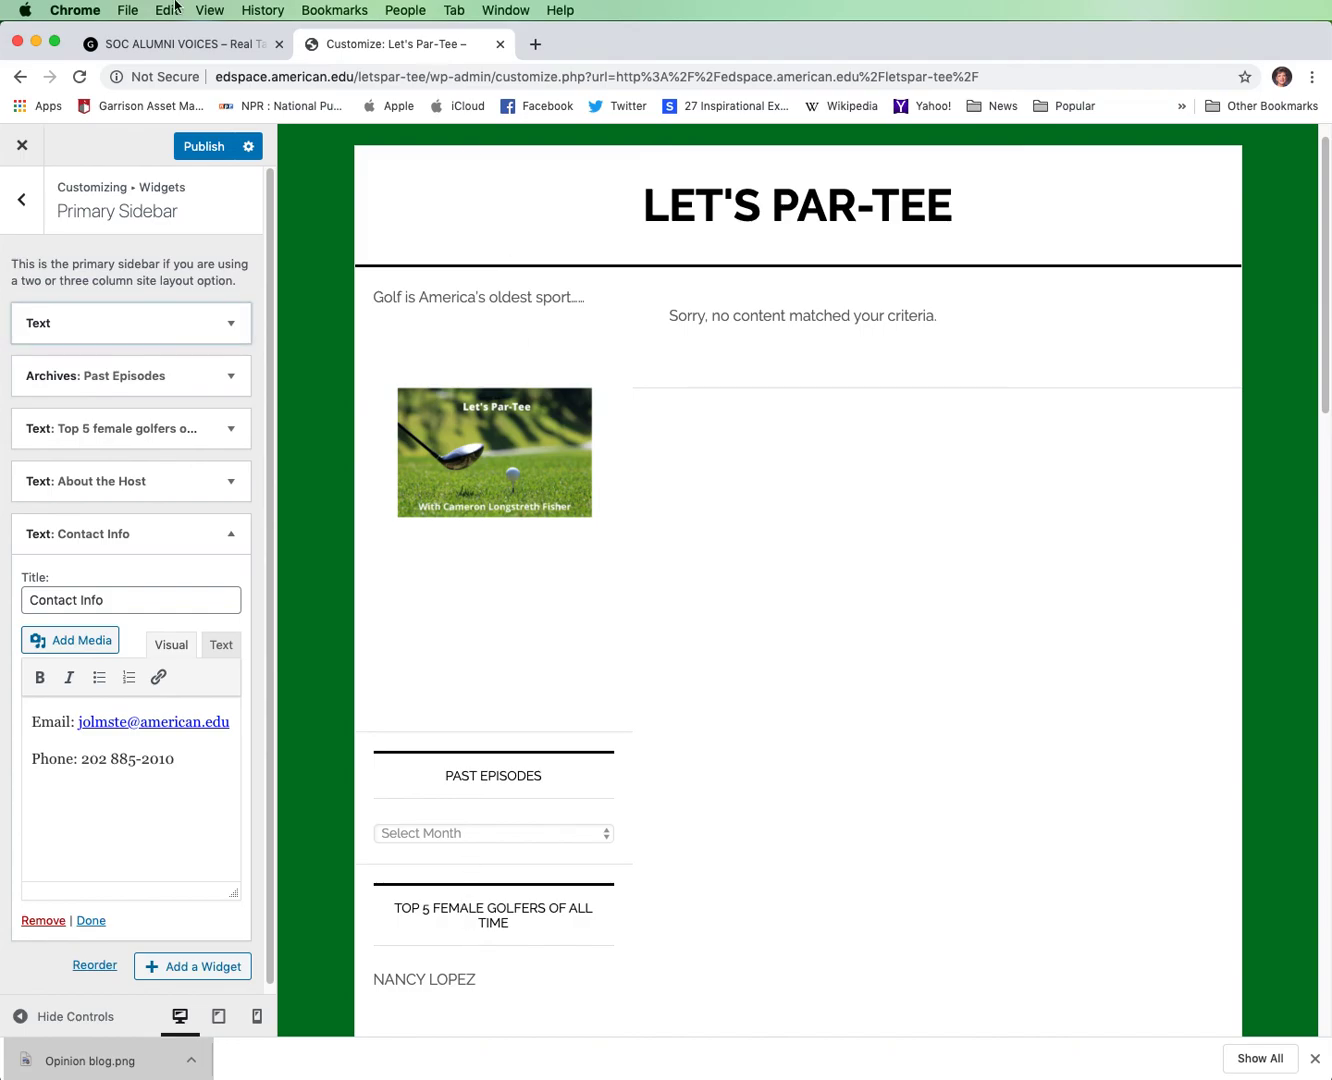
left_click(137, 42)
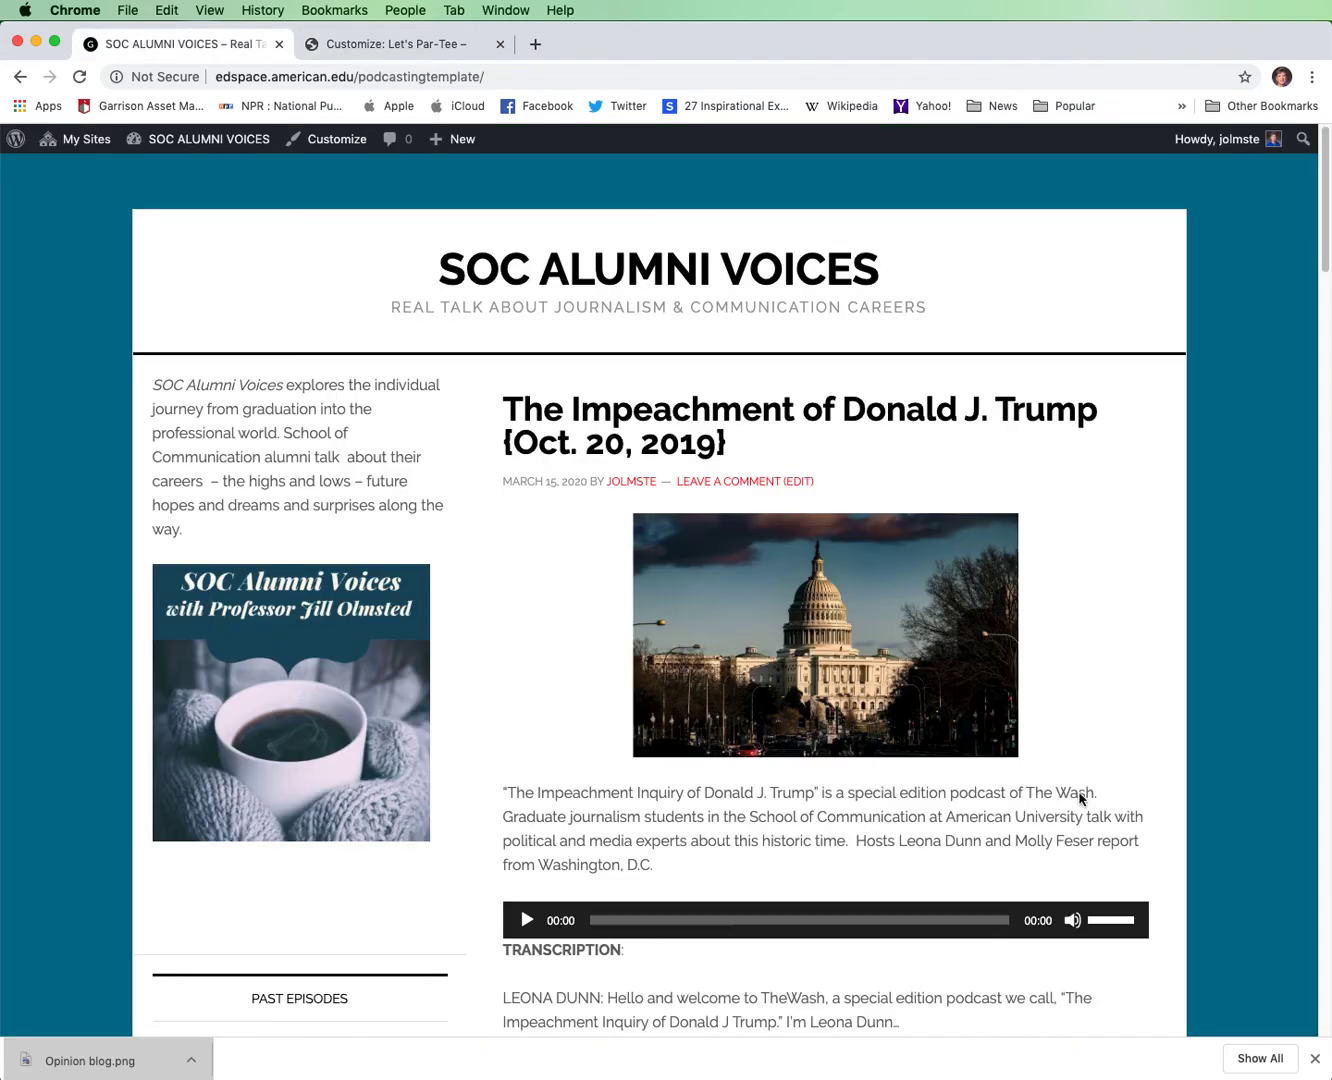
scroll(200, 500, "down", 4)
scroll(228, 505, "down", 15)
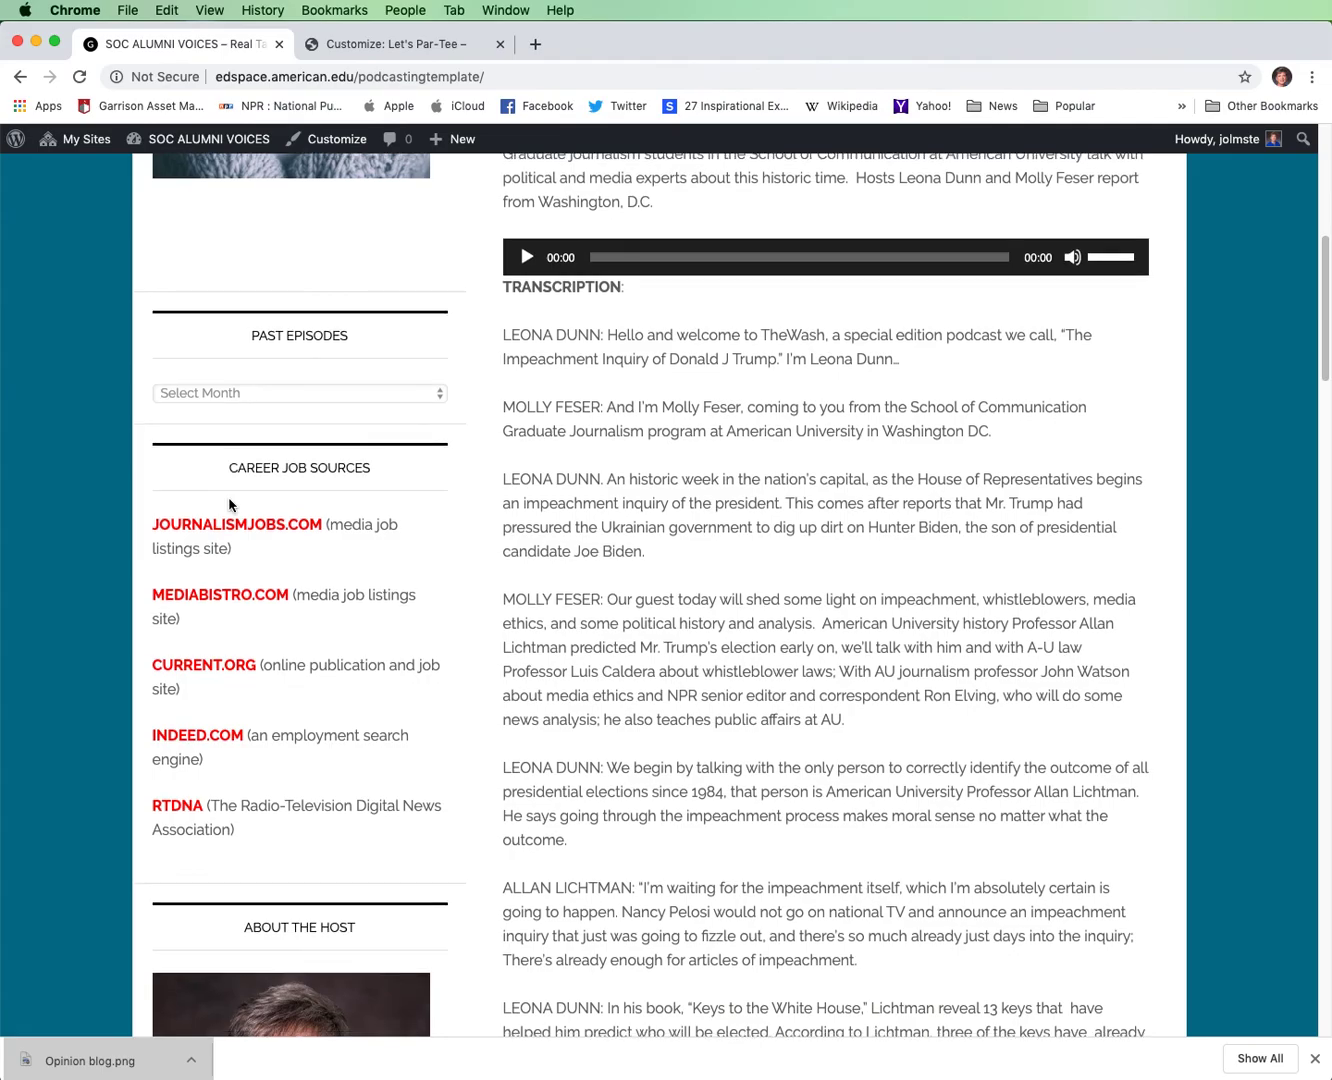
scroll(228, 505, "up", 19)
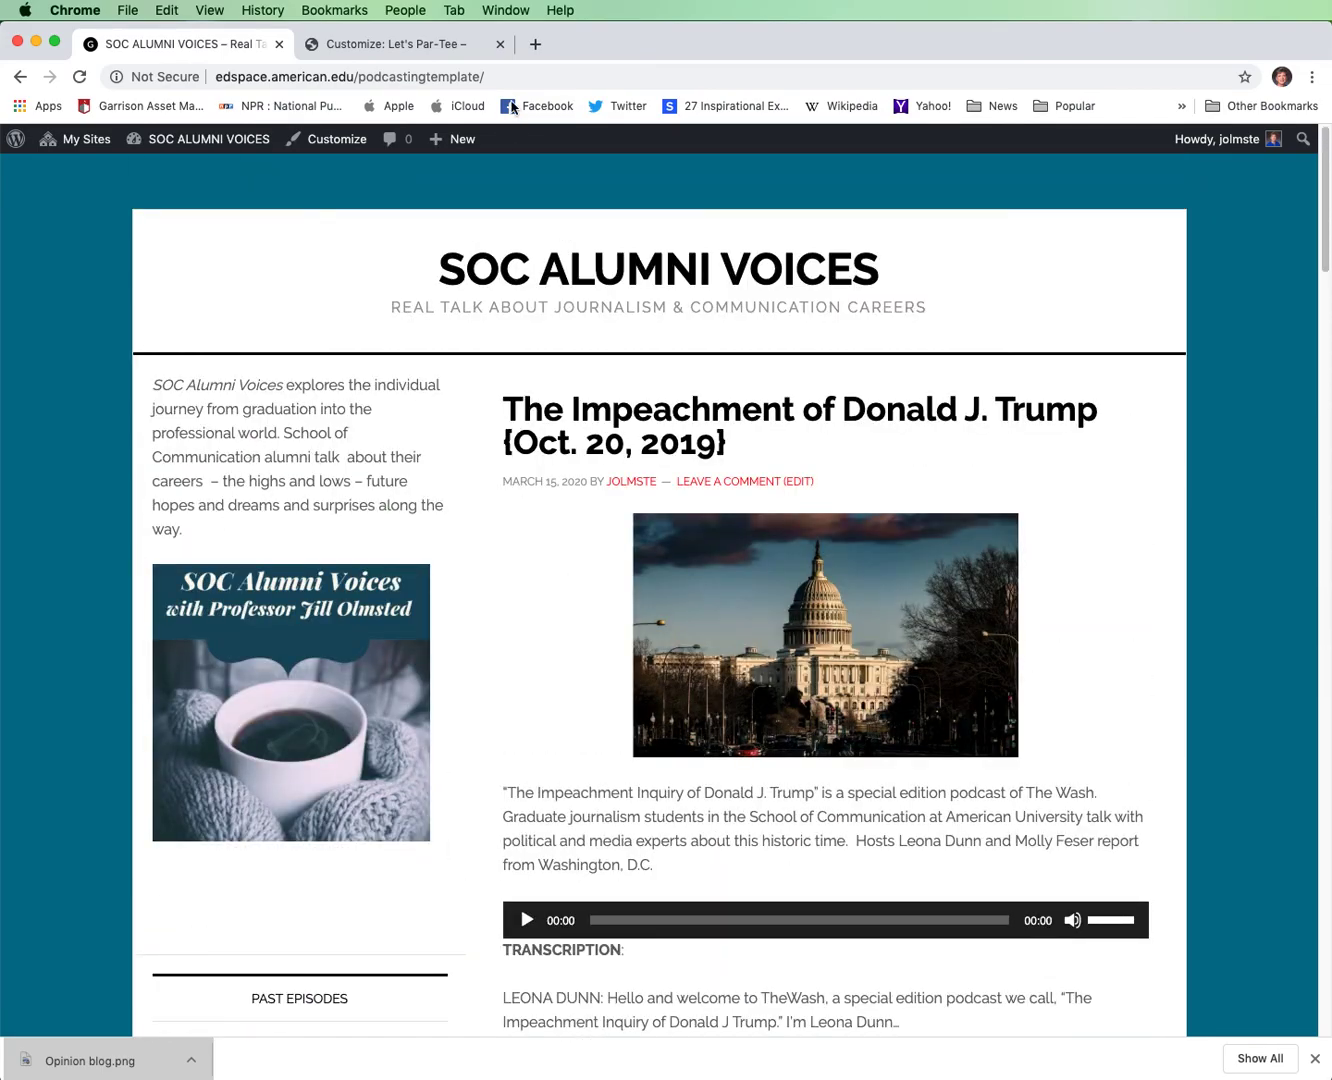
left_click(464, 50)
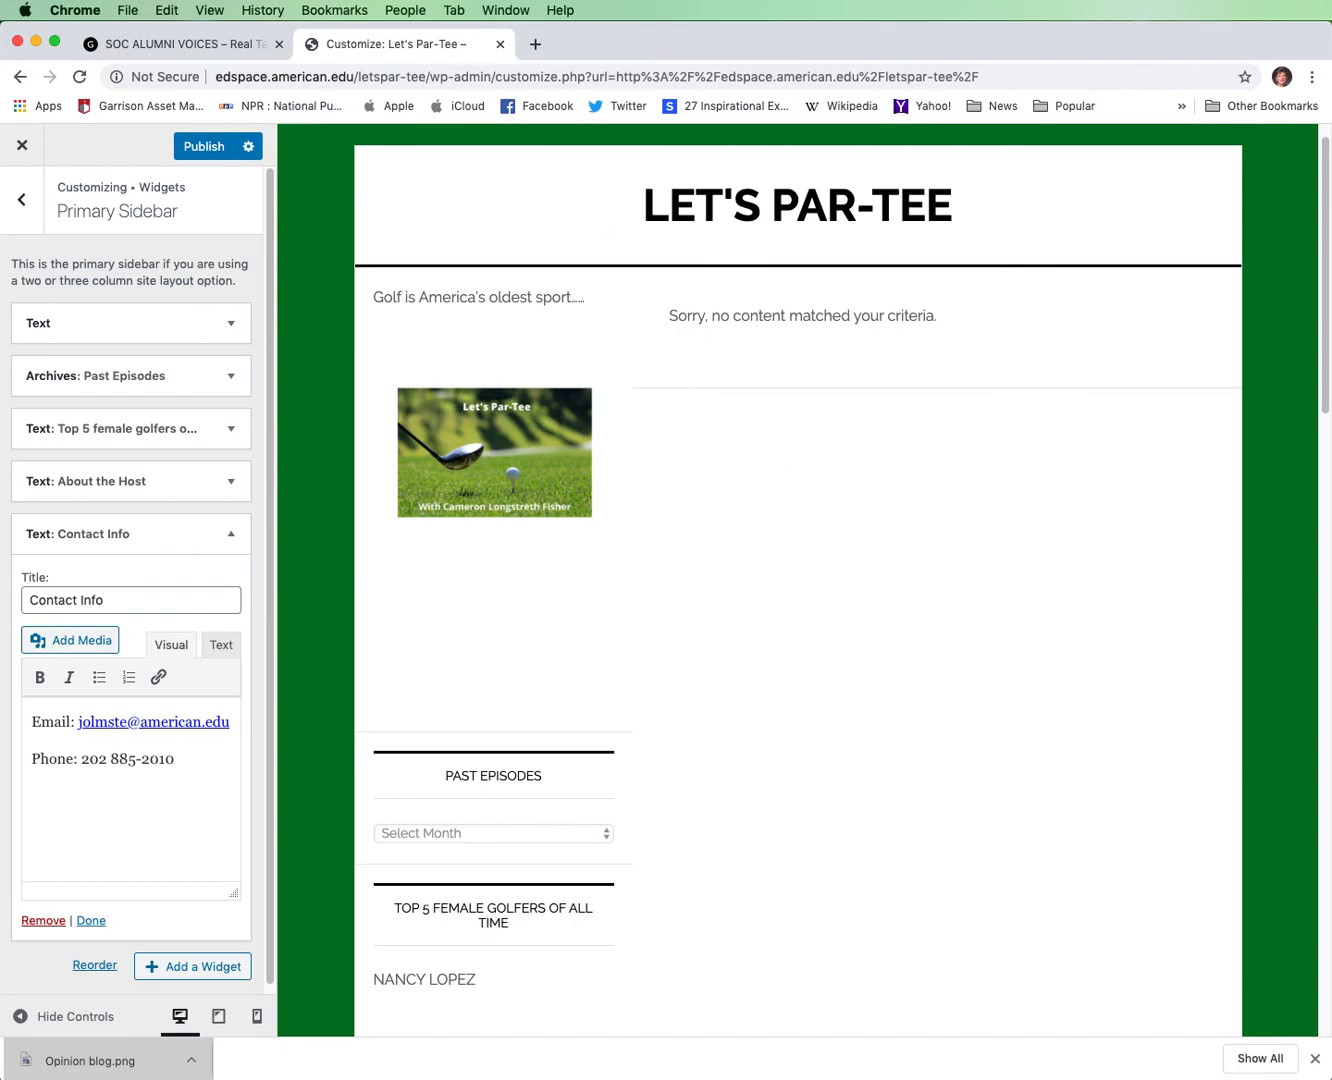
right_click(908, 1078)
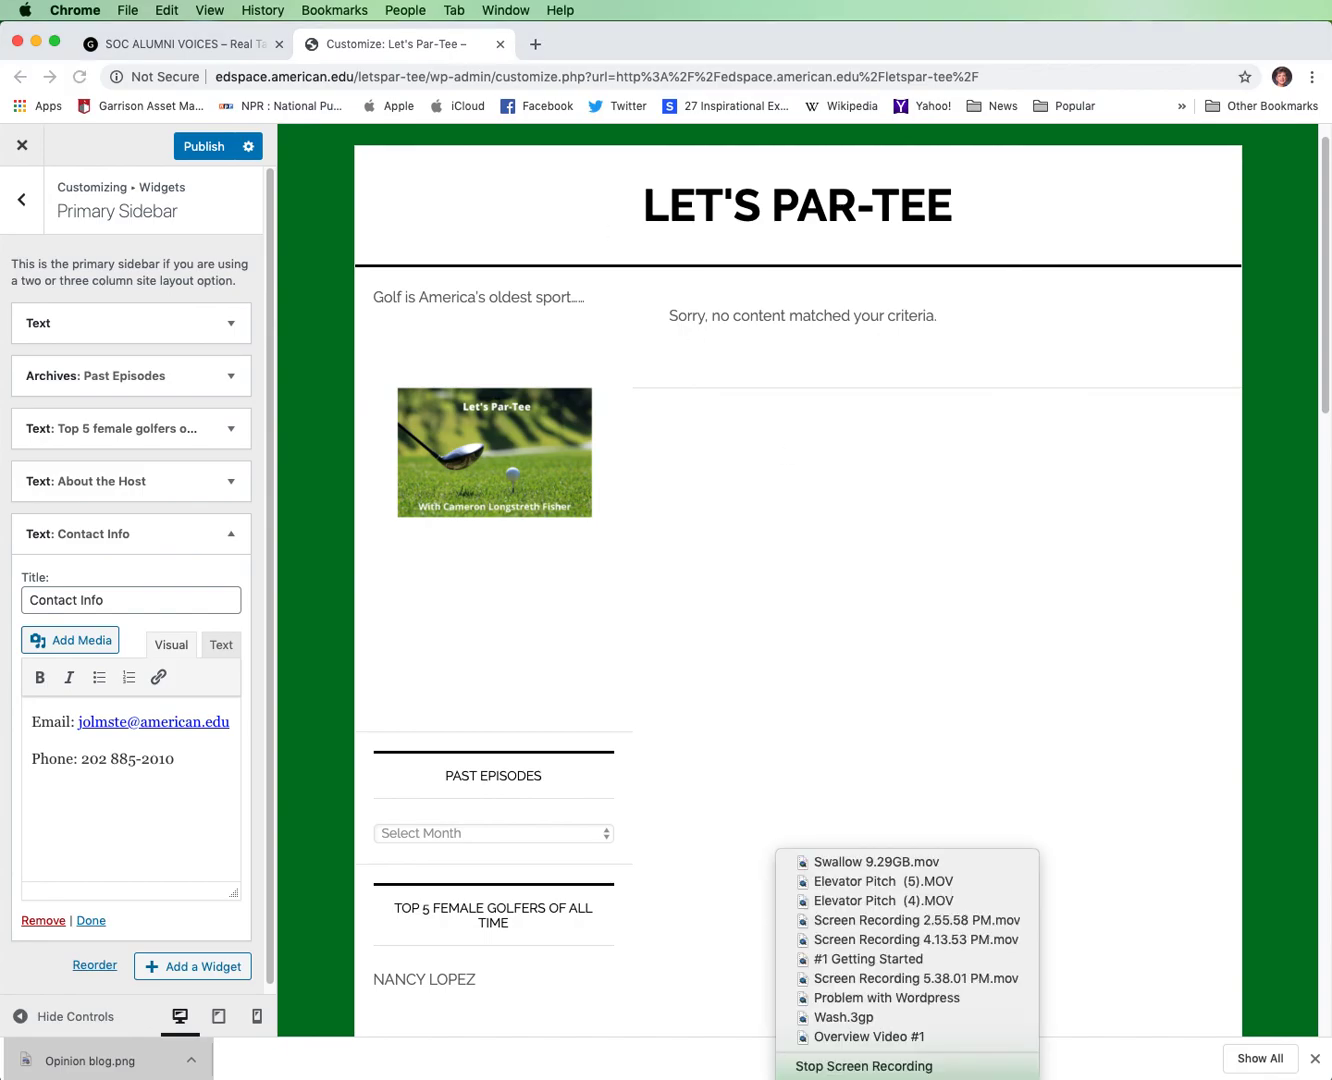